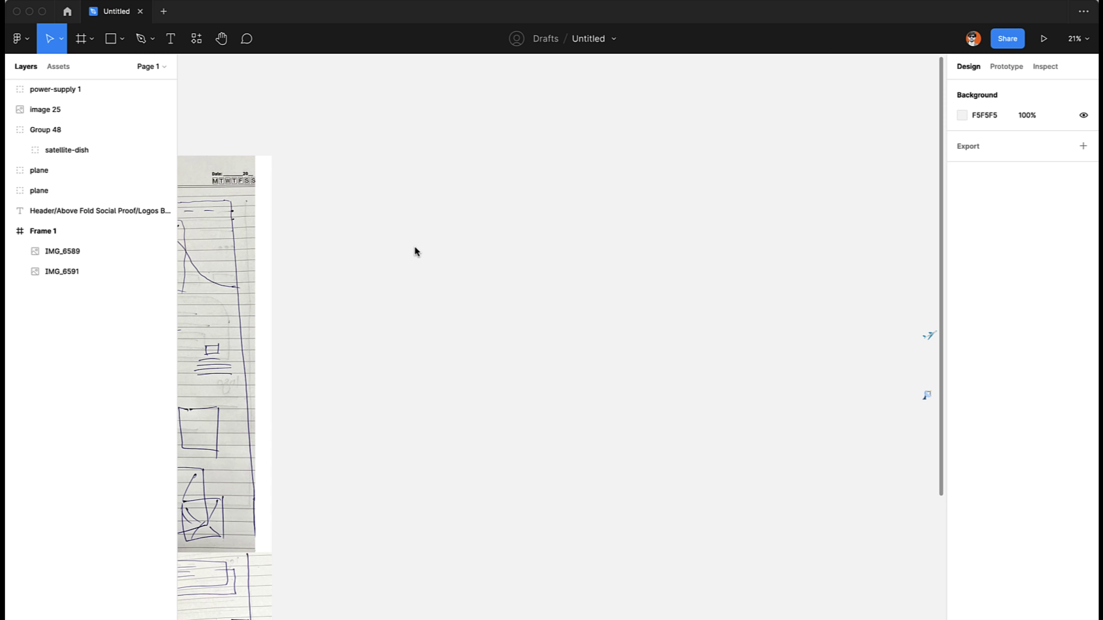
- Draw a new frame and size it to 1440 × 9232 px
scroll(414, 252, right, 2)
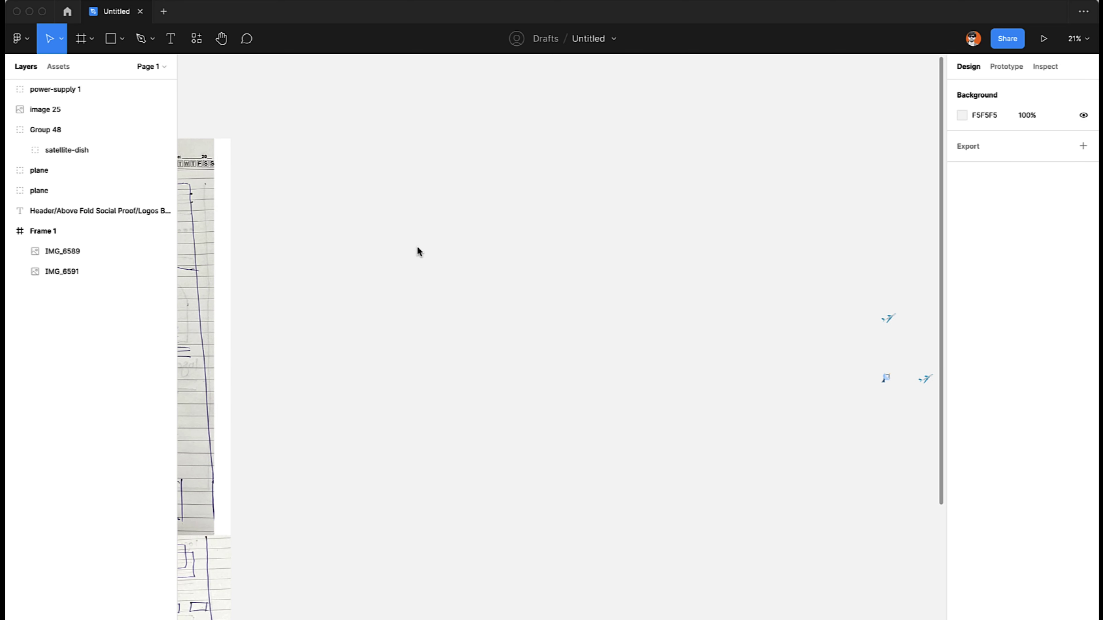
key(f)
drag(374, 149, 664, 441)
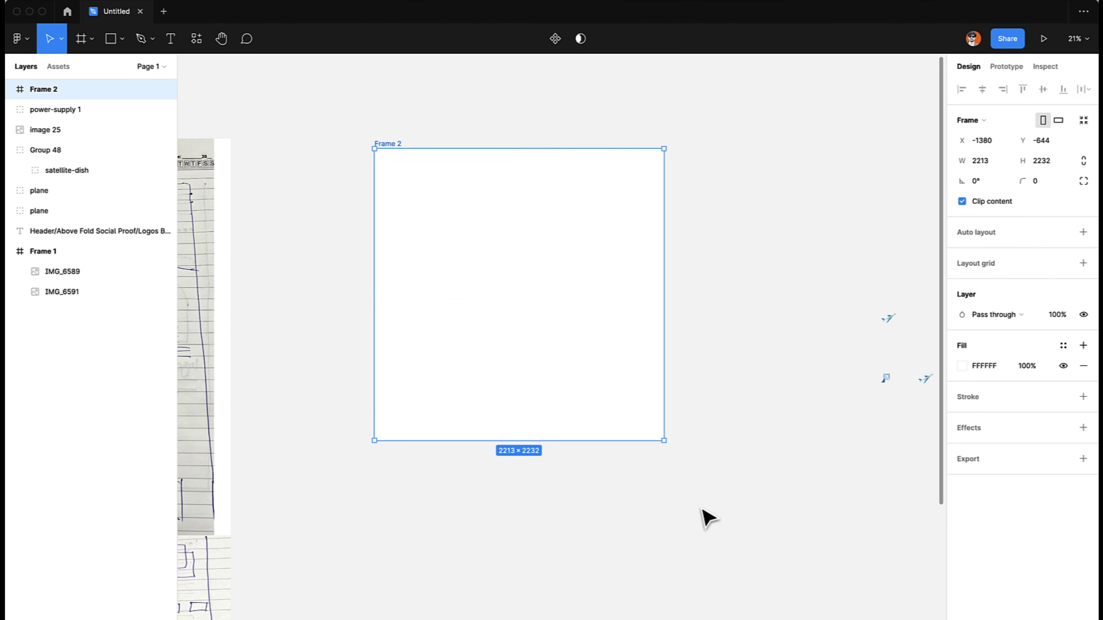
click(983, 161)
text(1)
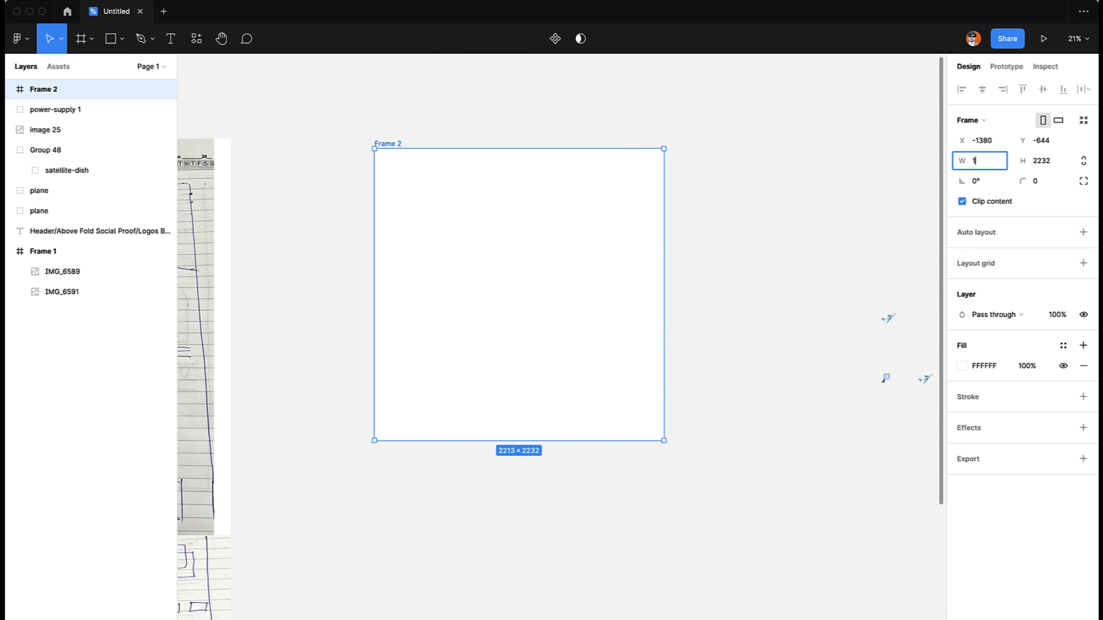
text(440)
key(Tab)
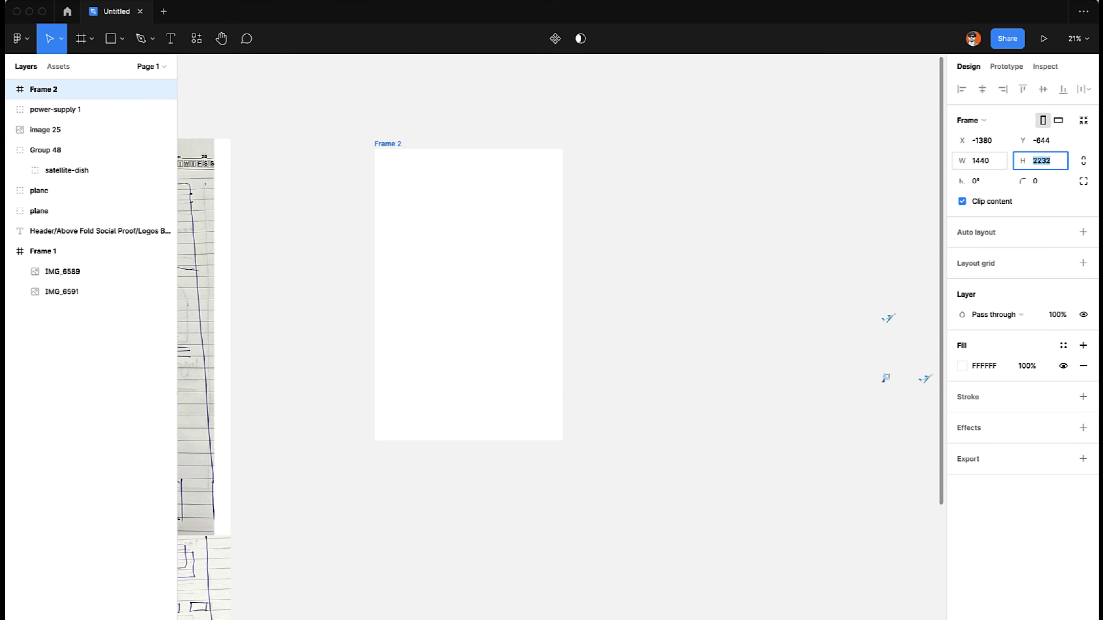
key(Return)
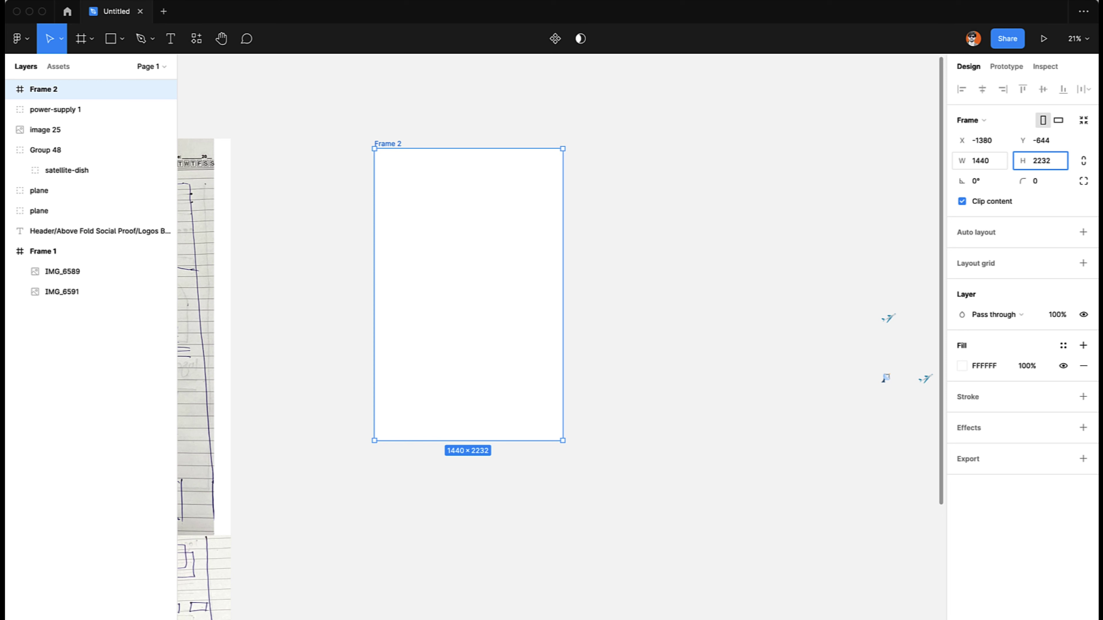
text(9)
key(Return)
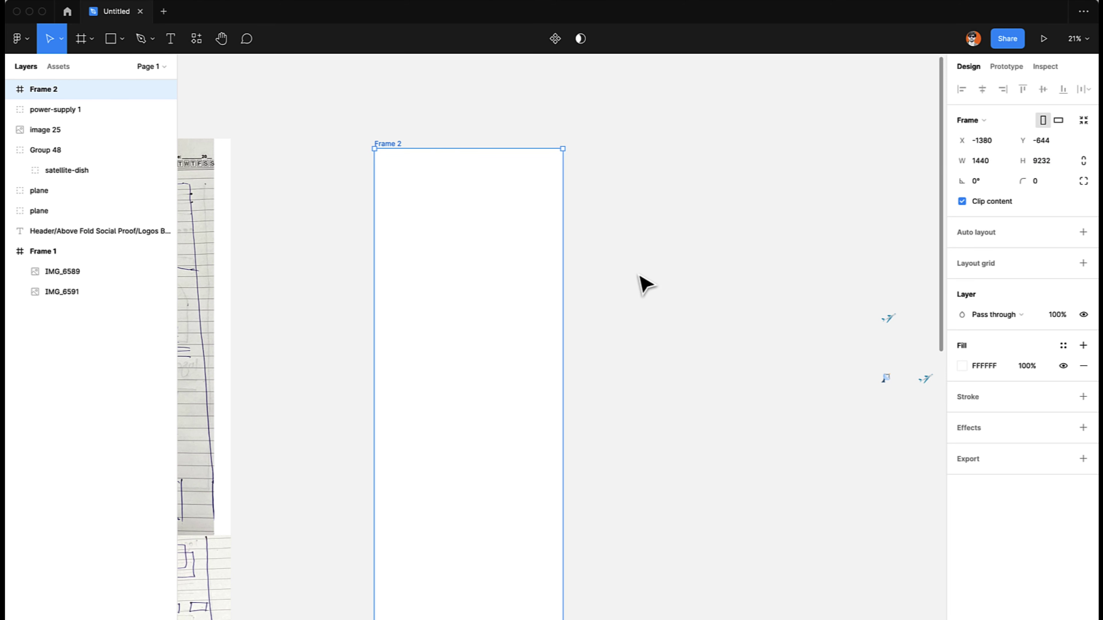
- Move Frame 2 up and to the left on the canvas
click(640, 283)
click(501, 236)
drag(426, 202, 410, 183)
scroll(411, 184, up, 5)
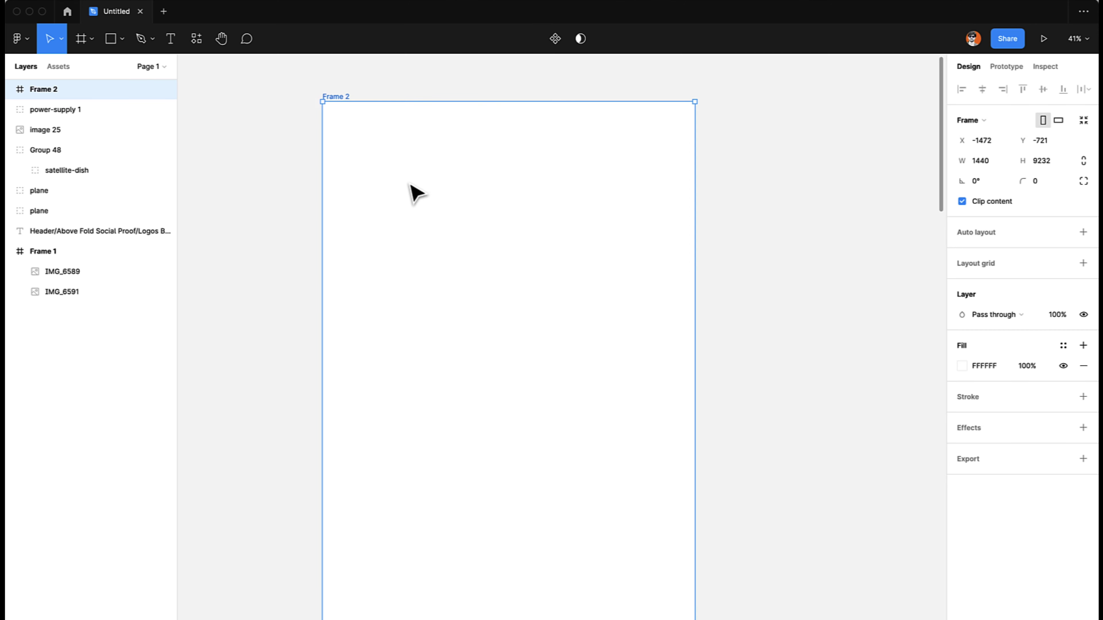
click(749, 191)
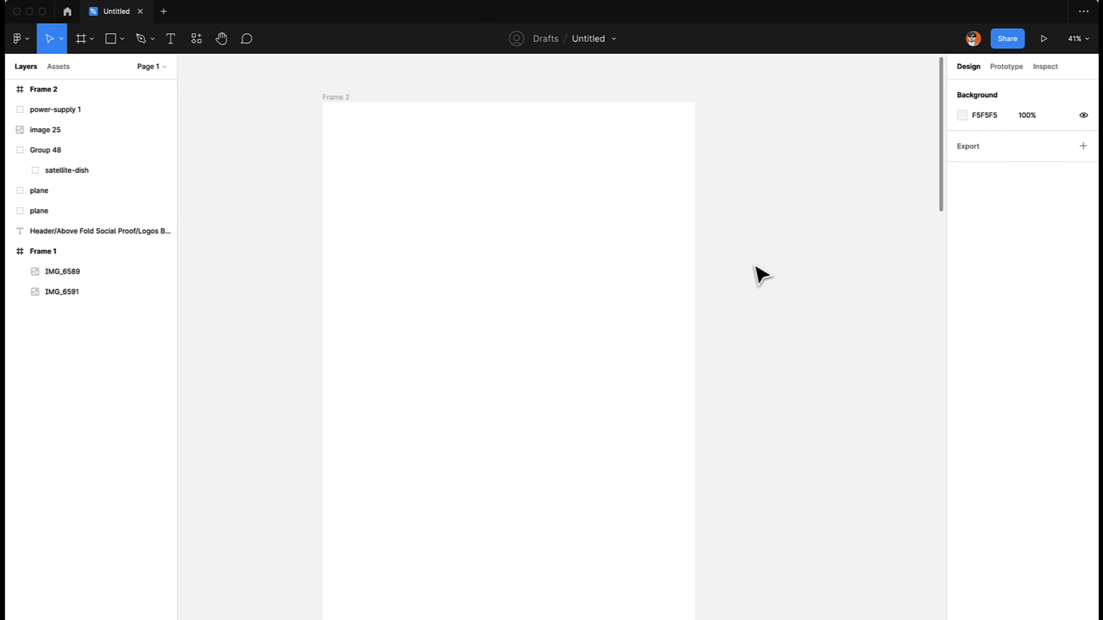
click(561, 227)
- Draw a 1170 px wide helper rectangle centred horizontally in Frame 2
key(r)
drag(351, 229, 660, 311)
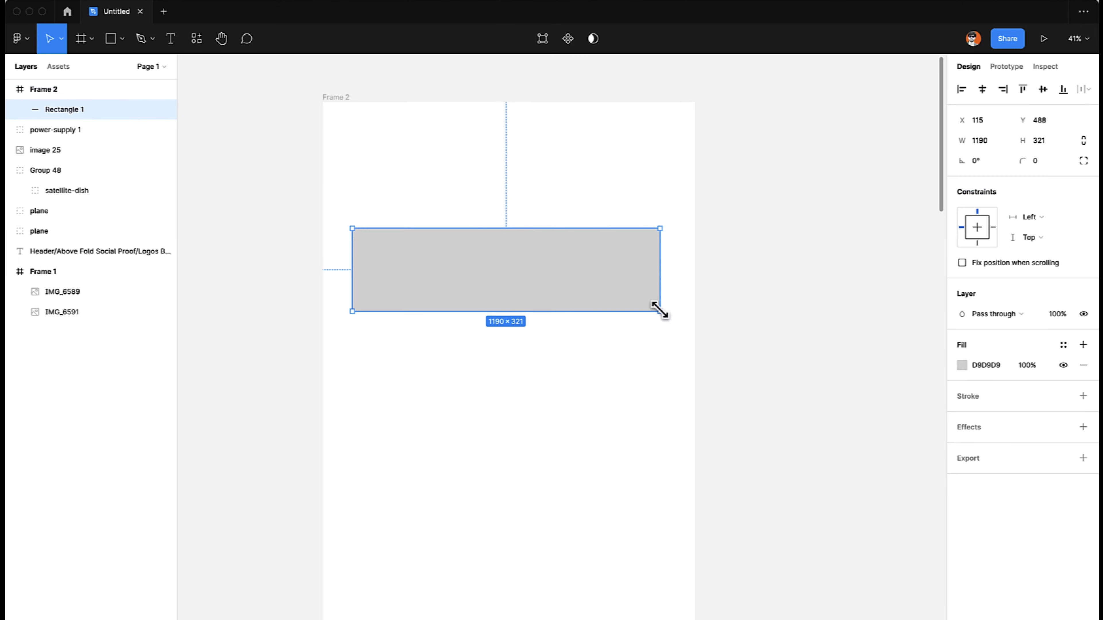
click(993, 147)
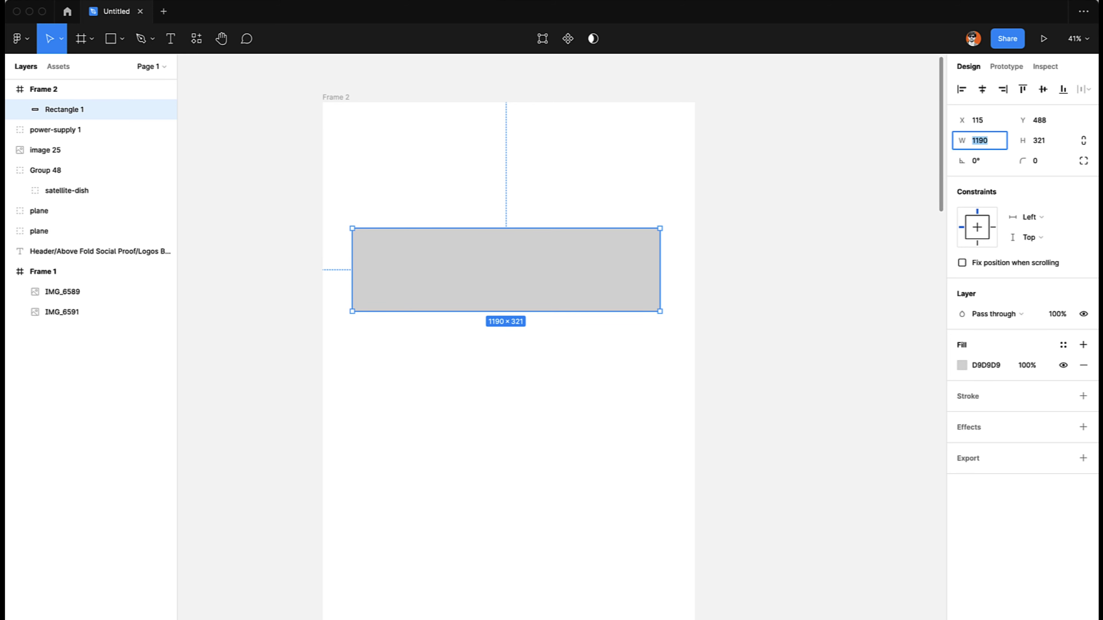
text(1170)
key(Return)
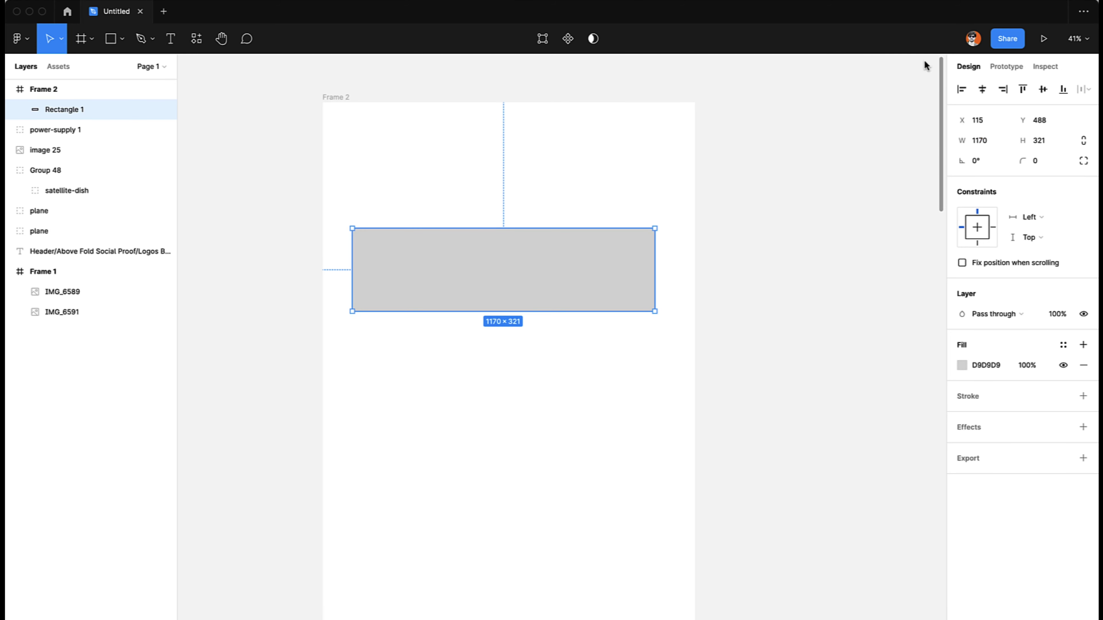
click(983, 89)
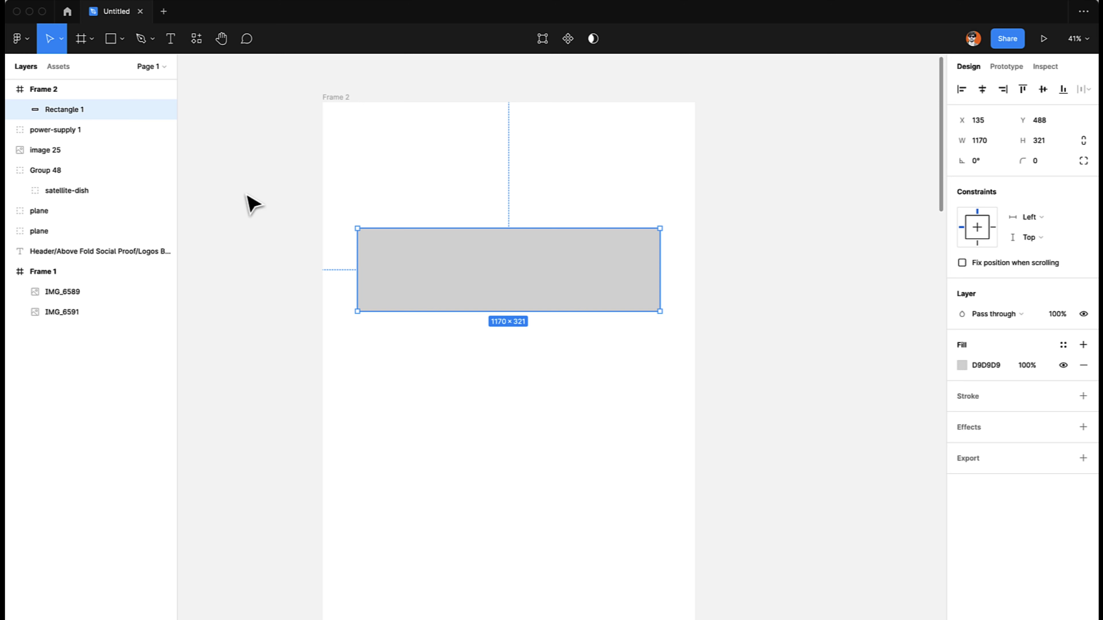
- Show the rulers, add vertical guides at the rectangle's edges, then delete the rectangle
key(shift+r)
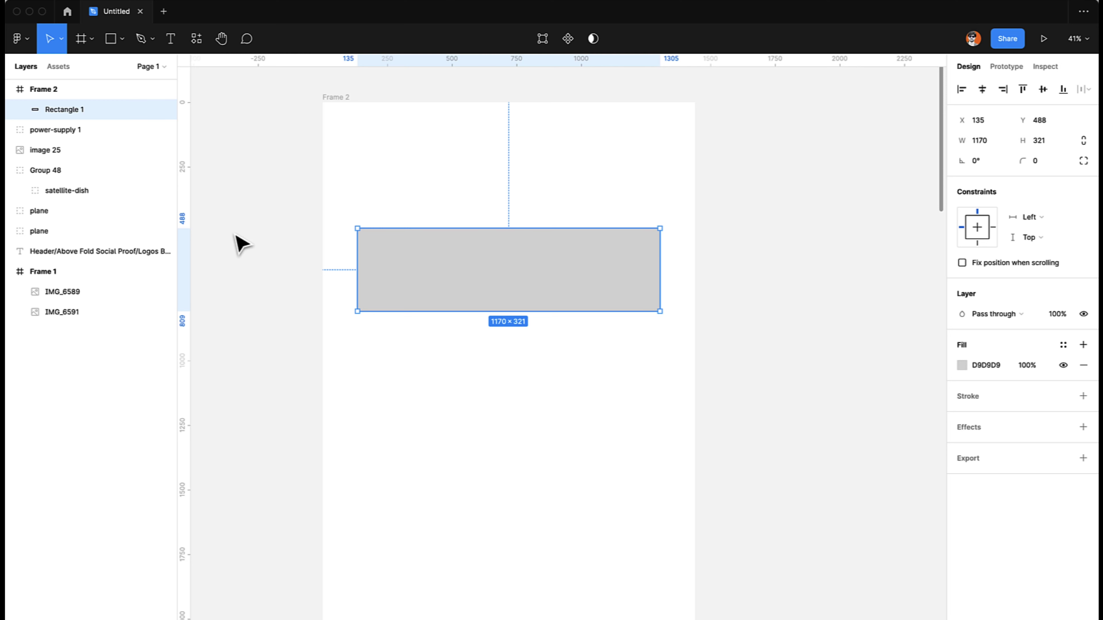
drag(186, 249, 355, 248)
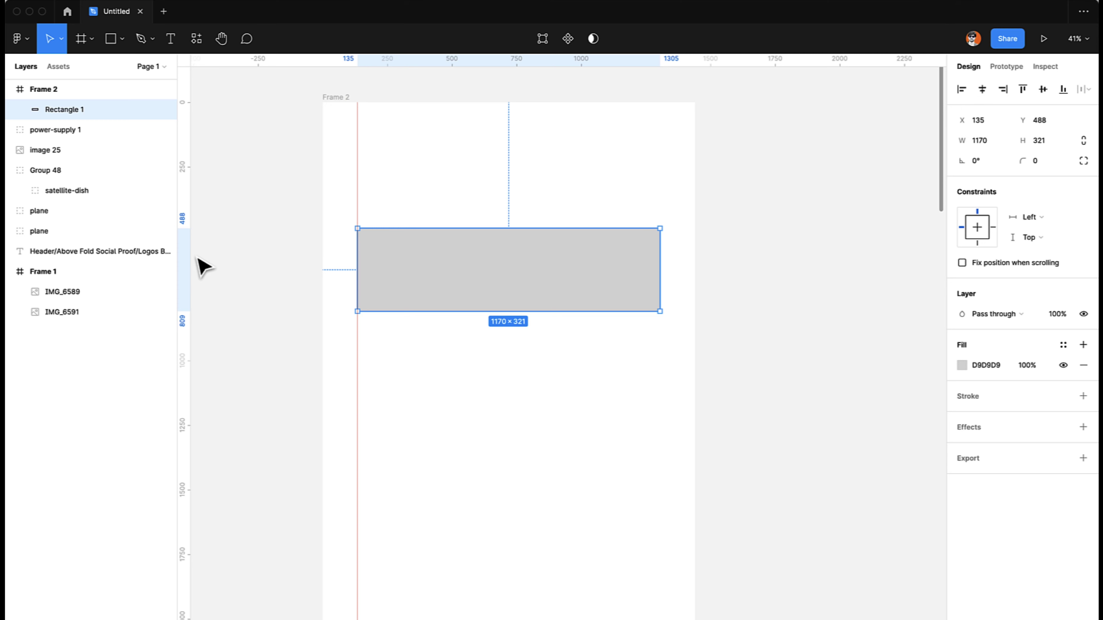
drag(184, 256, 660, 252)
key(BackSpace)
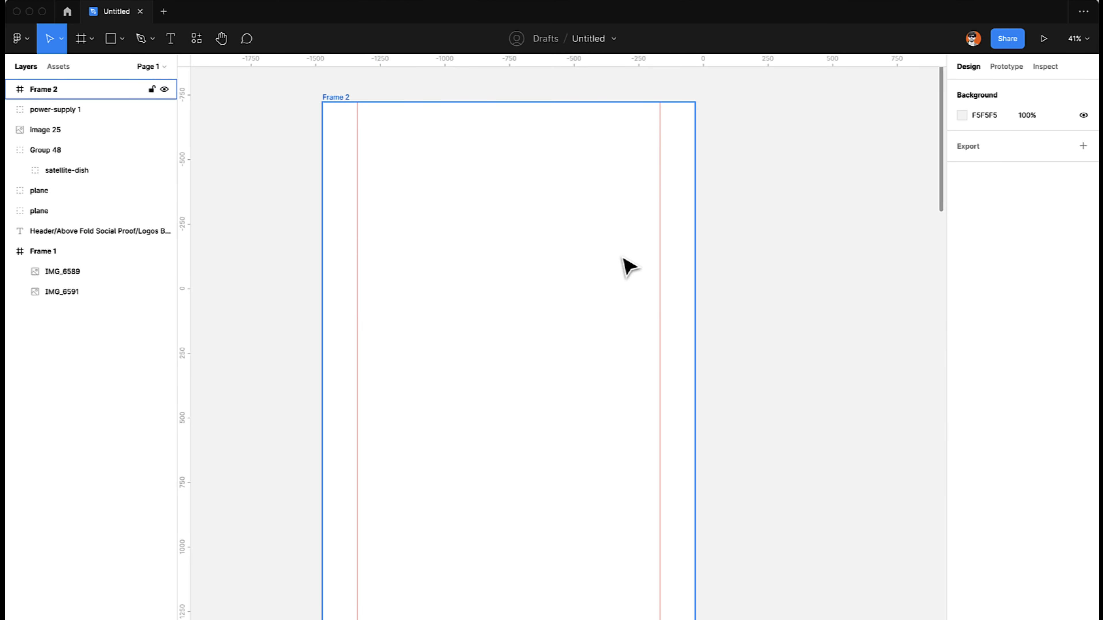
click(571, 272)
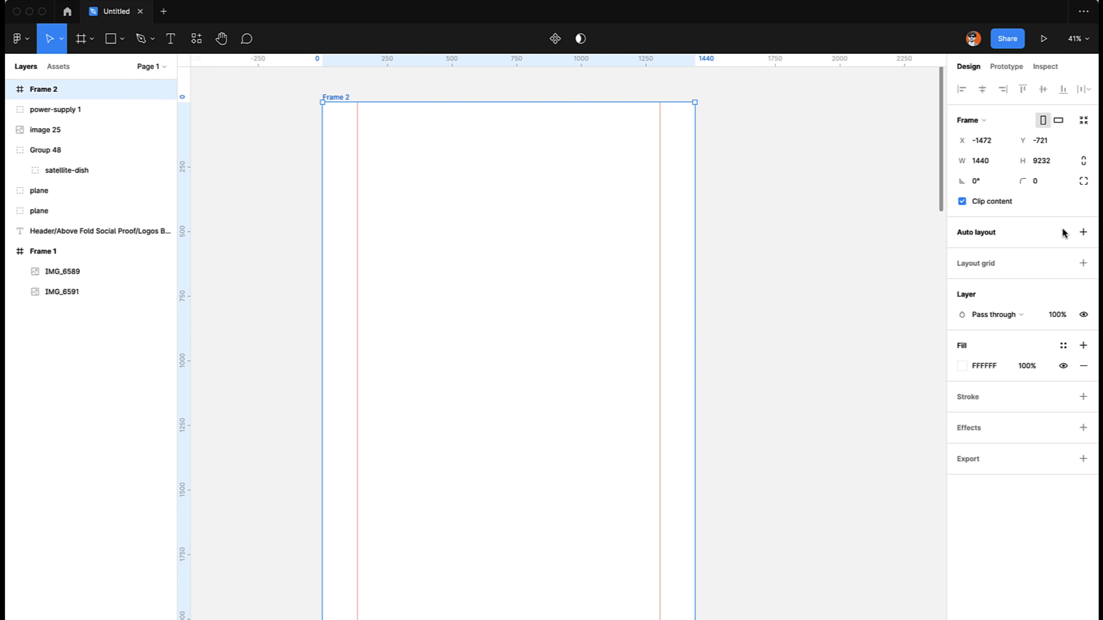
- Add a layout grid to Frame 2 and make it 12 columns
click(1083, 262)
click(961, 283)
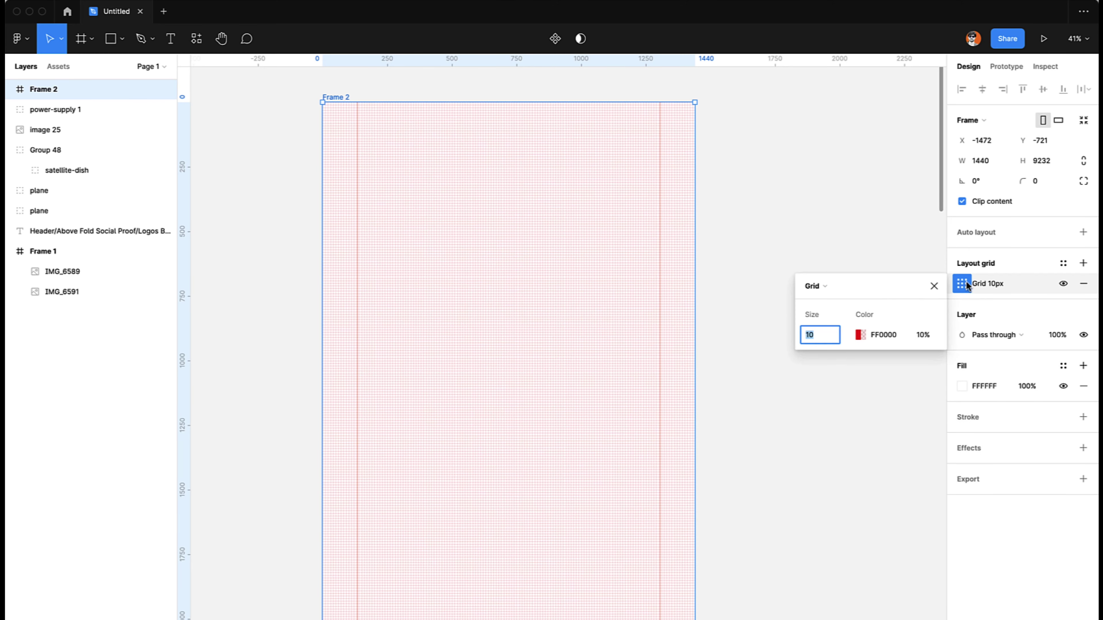
click(815, 286)
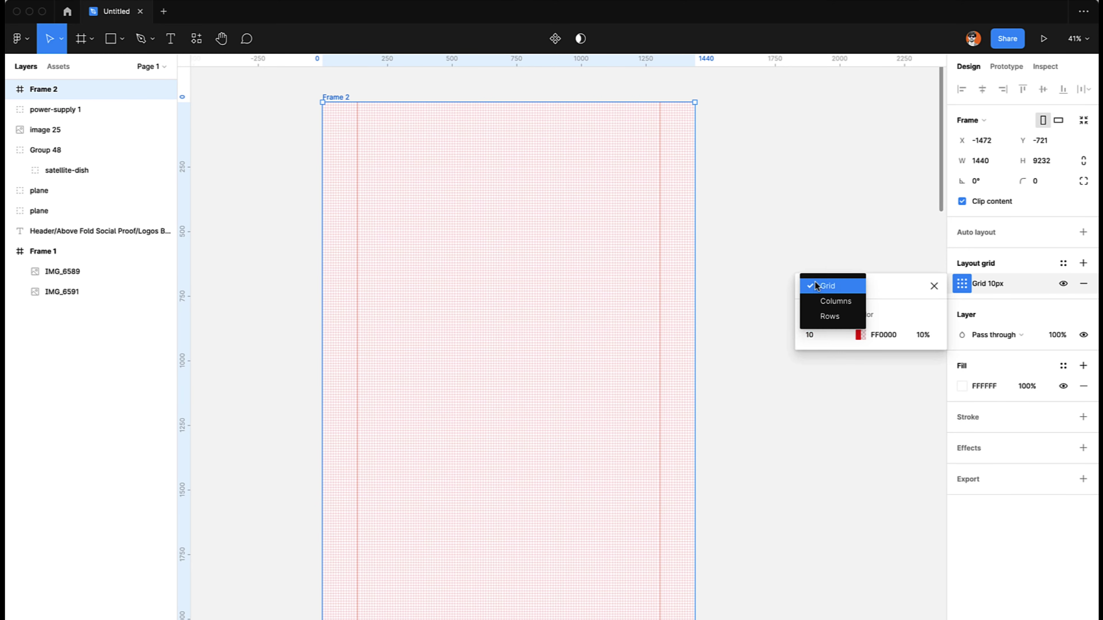
click(817, 300)
text(12)
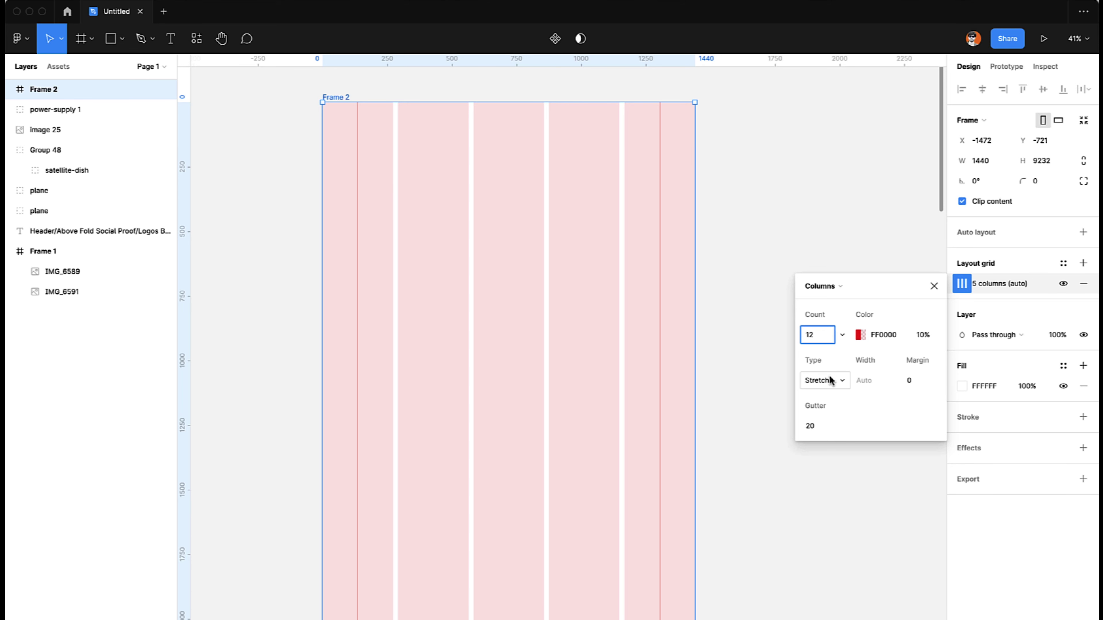
key(Return)
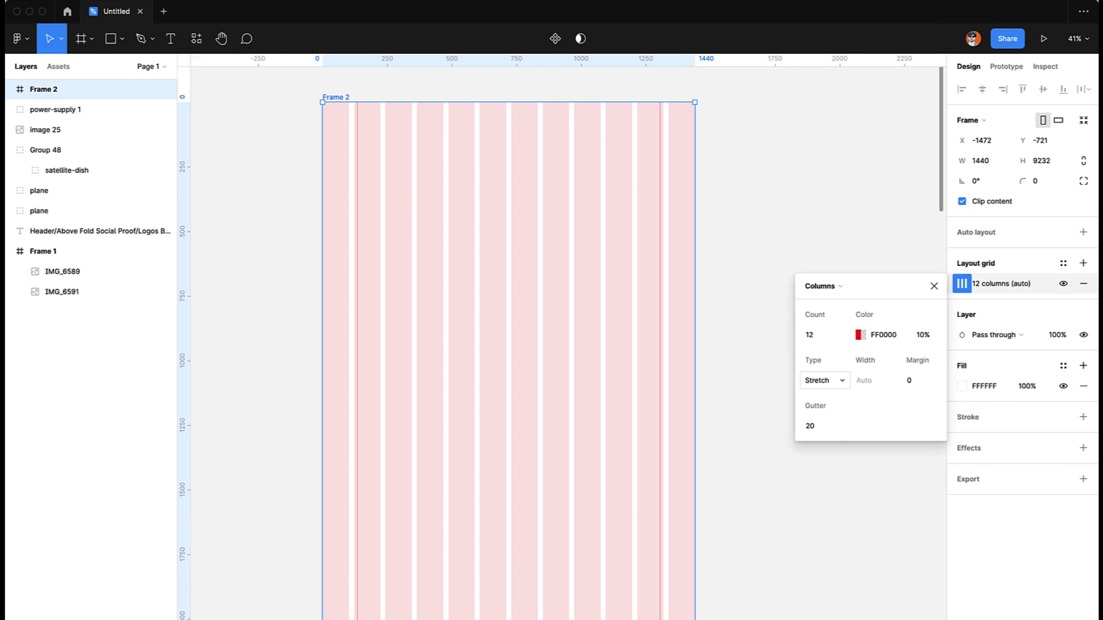
- Centre the columns, with a 30 px gutter and 70 px column width
click(824, 381)
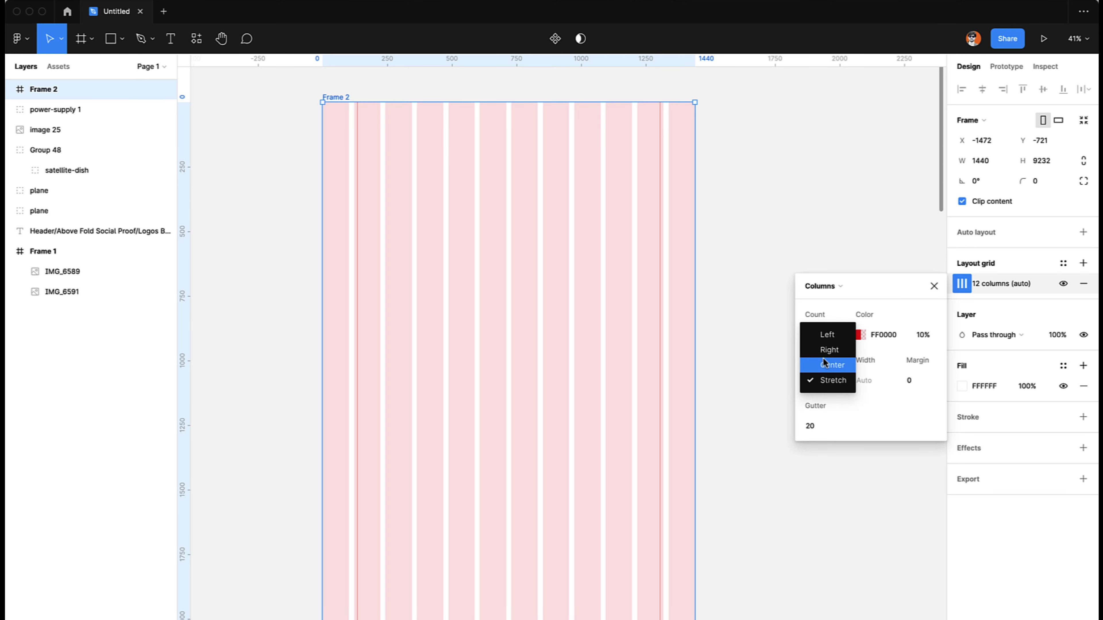
click(824, 365)
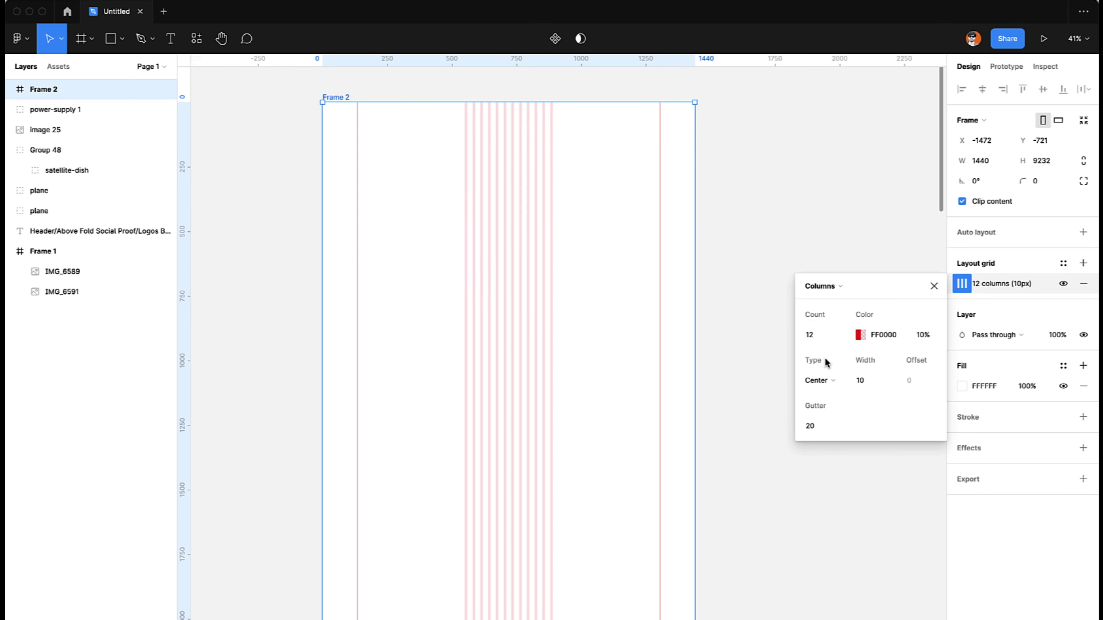
click(815, 422)
text(30)
key(Return)
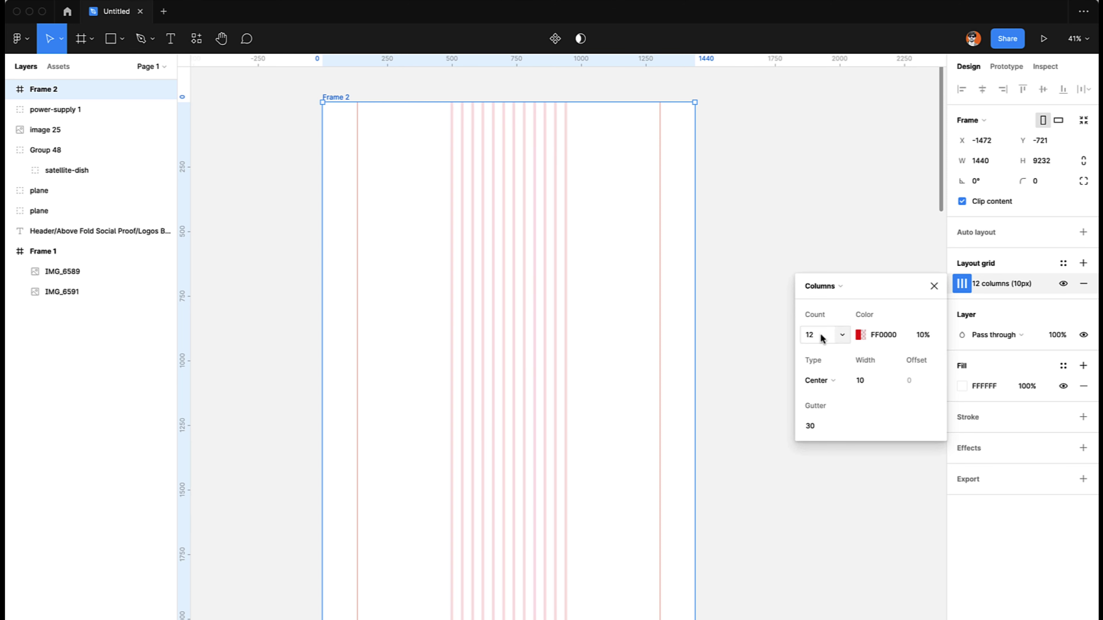
drag(851, 376, 877, 376)
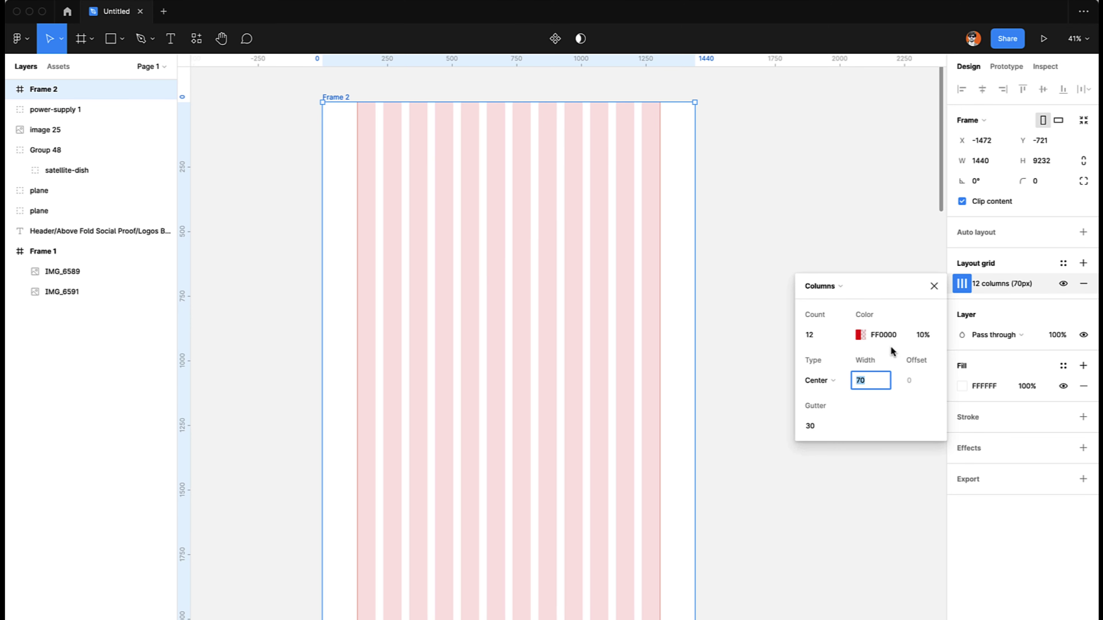
click(933, 285)
click(810, 295)
- Pan across the hand-drawn sketch in Frame 1 to review it
scroll(811, 297, up, 2)
scroll(811, 296, left, 2)
scroll(808, 292, up, 1)
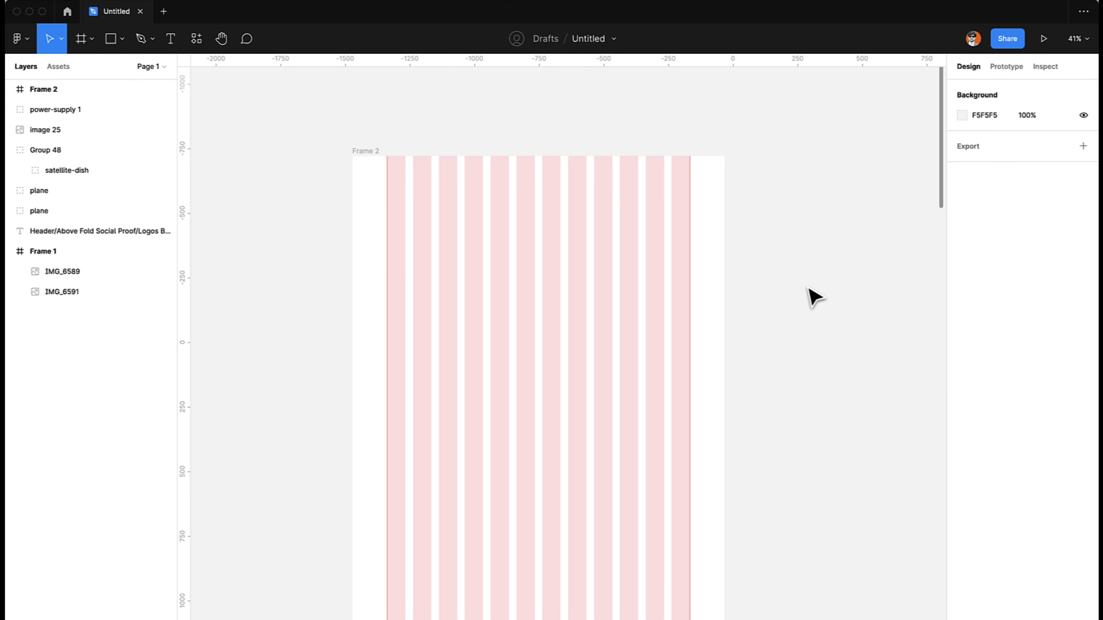
scroll(805, 296, up, 3)
scroll(796, 300, left, 2)
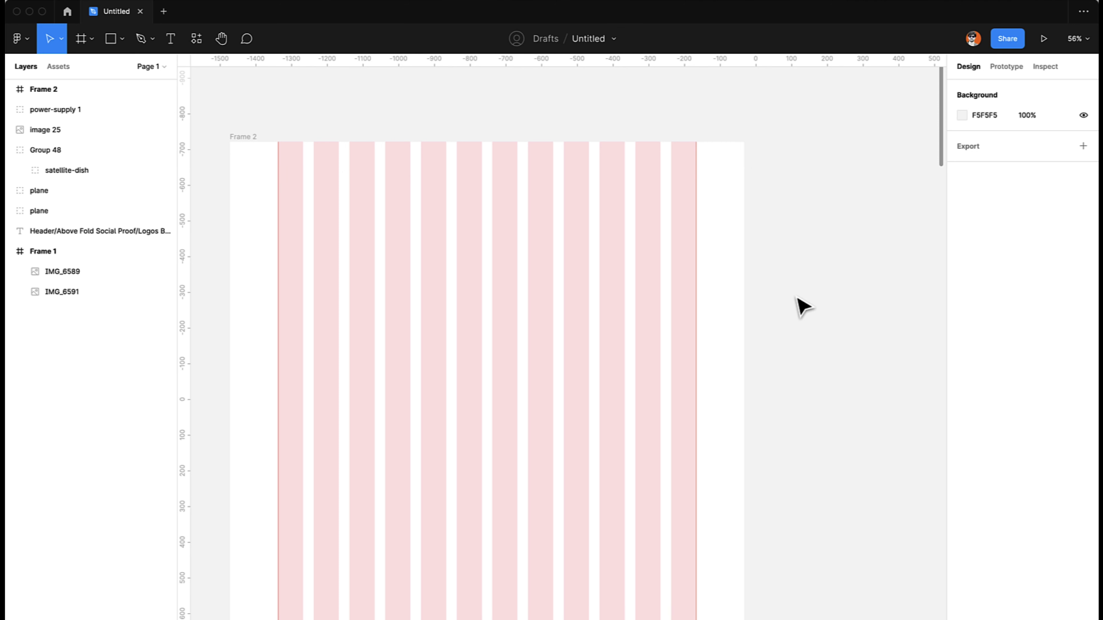
- Select Frame 2, toggle its layout grid and rulers off and back on, then pan back to it
click(257, 146)
click(1062, 284)
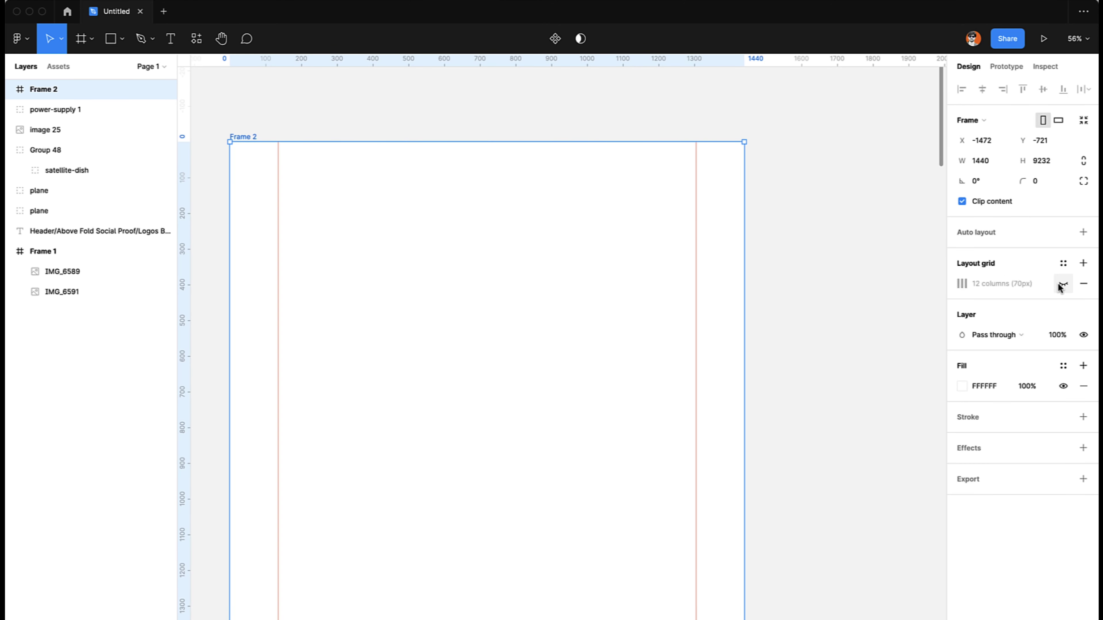
click(1060, 284)
click(888, 288)
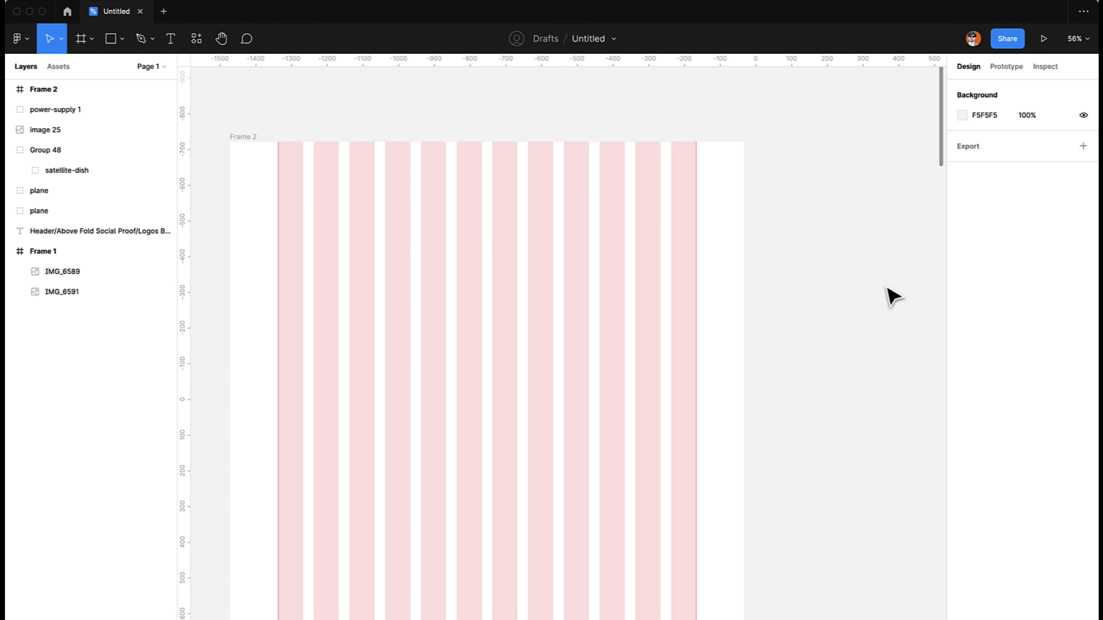
key(shift+r)
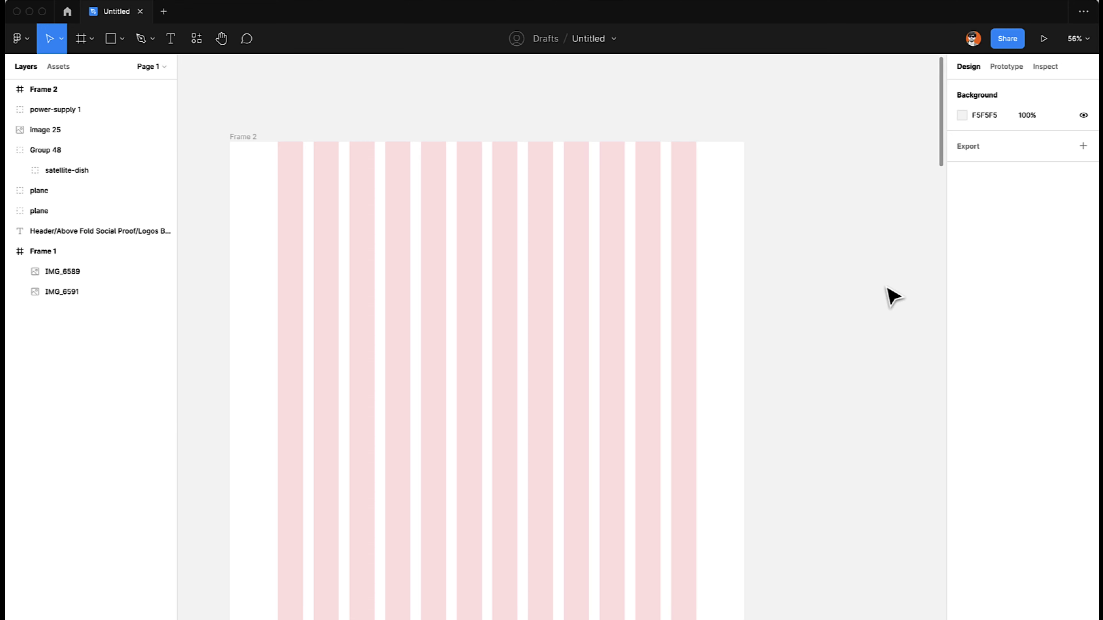
key(shift+r)
click(703, 209)
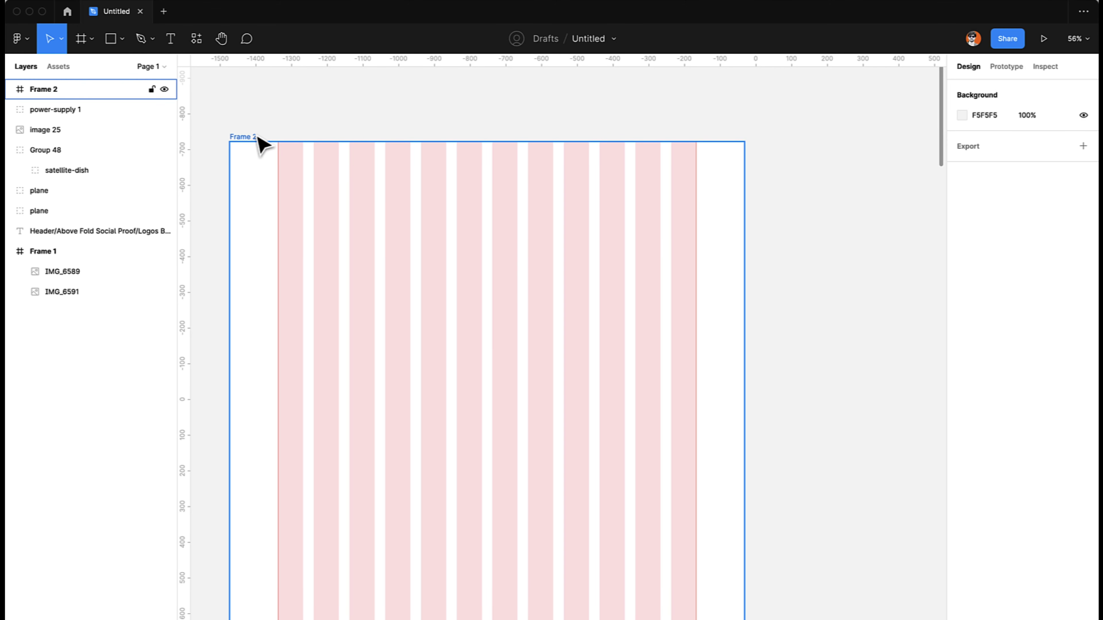
scroll(350, 143, left, 3)
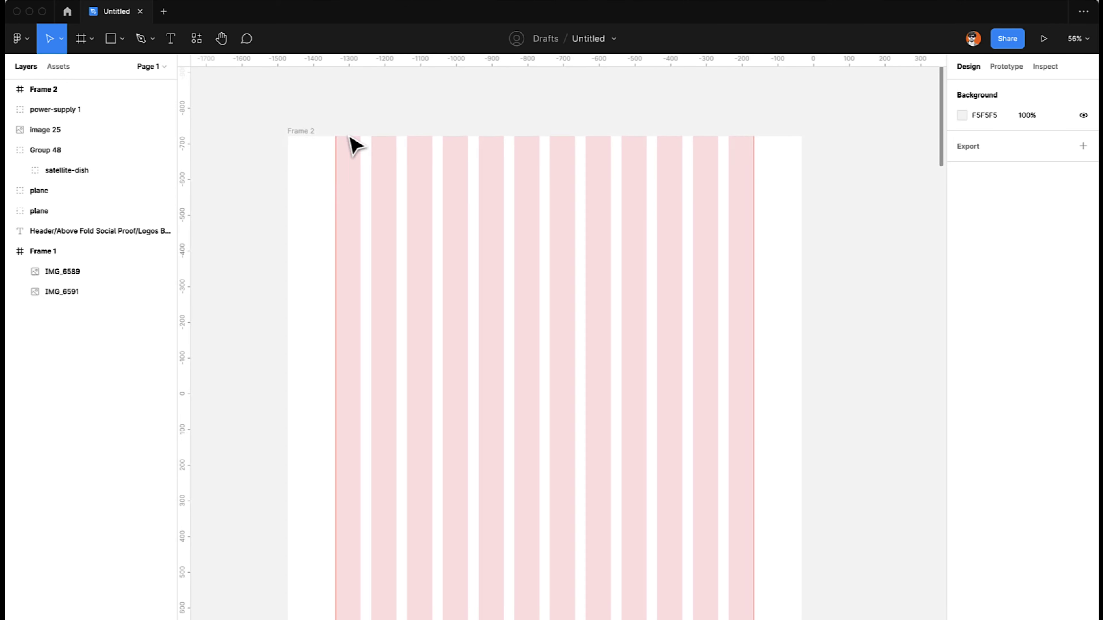
ctrl+scroll(349, 143, up, 3)
scroll(350, 139, left, 10)
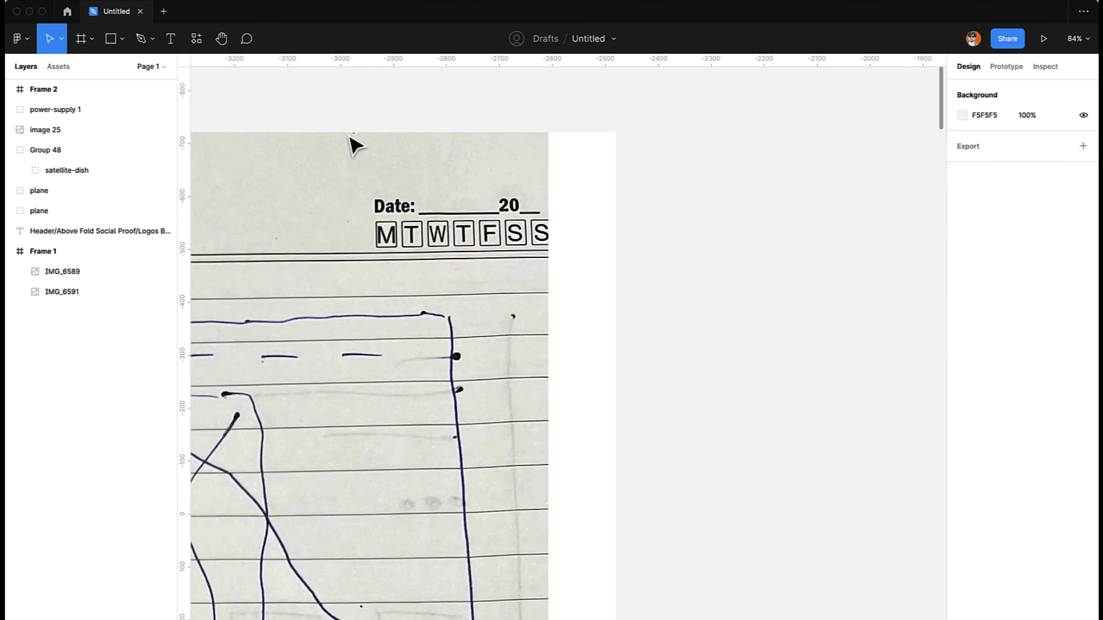
ctrl+scroll(350, 142, up, 3)
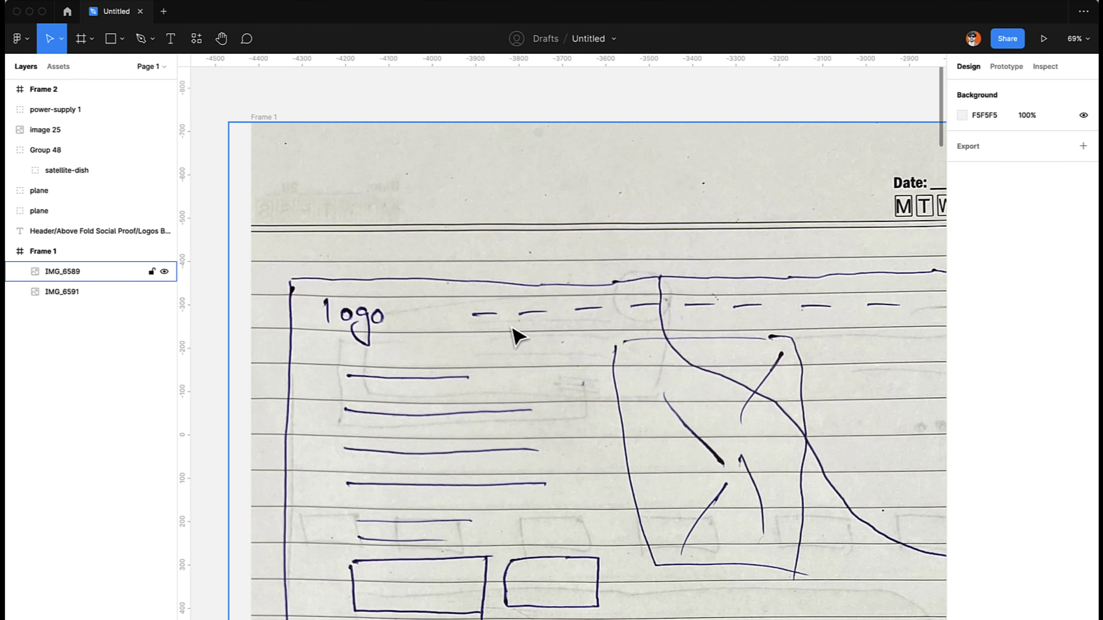
scroll(565, 332, right, 10)
scroll(564, 334, right, 12)
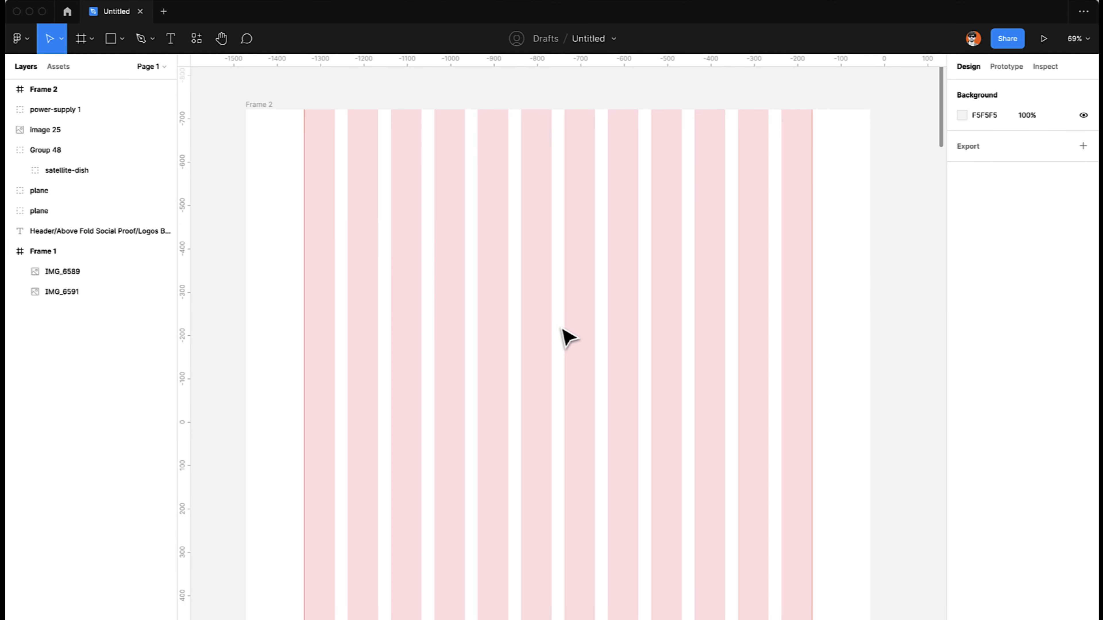
- Add the text 'Jadoo' near Frame 2's top-left and move it to X 135
key(t)
click(316, 147)
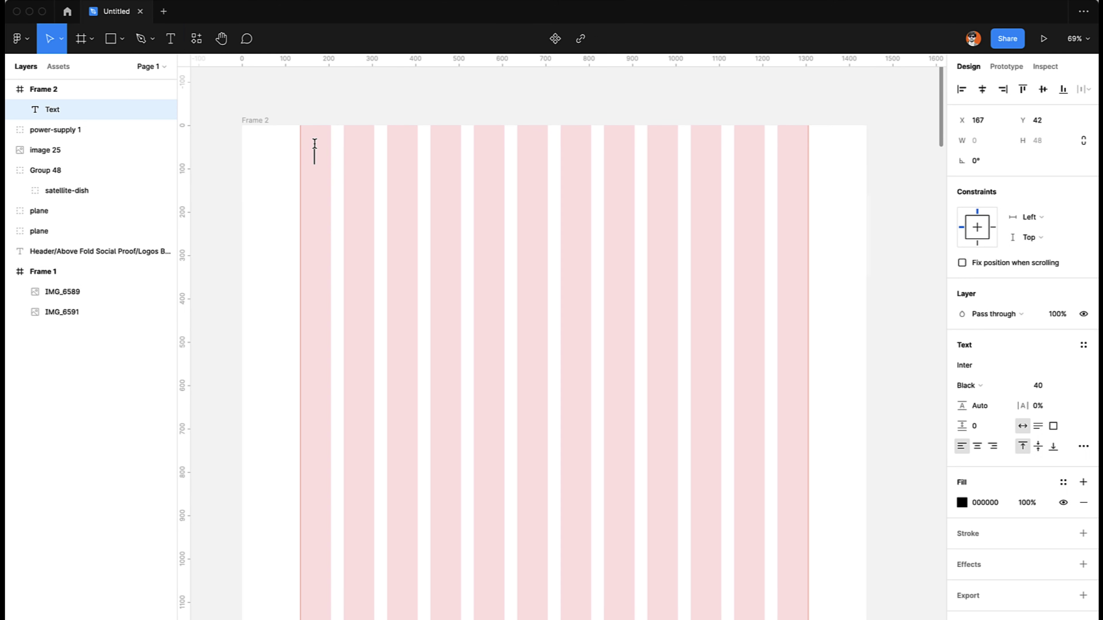
text(Jadoo)
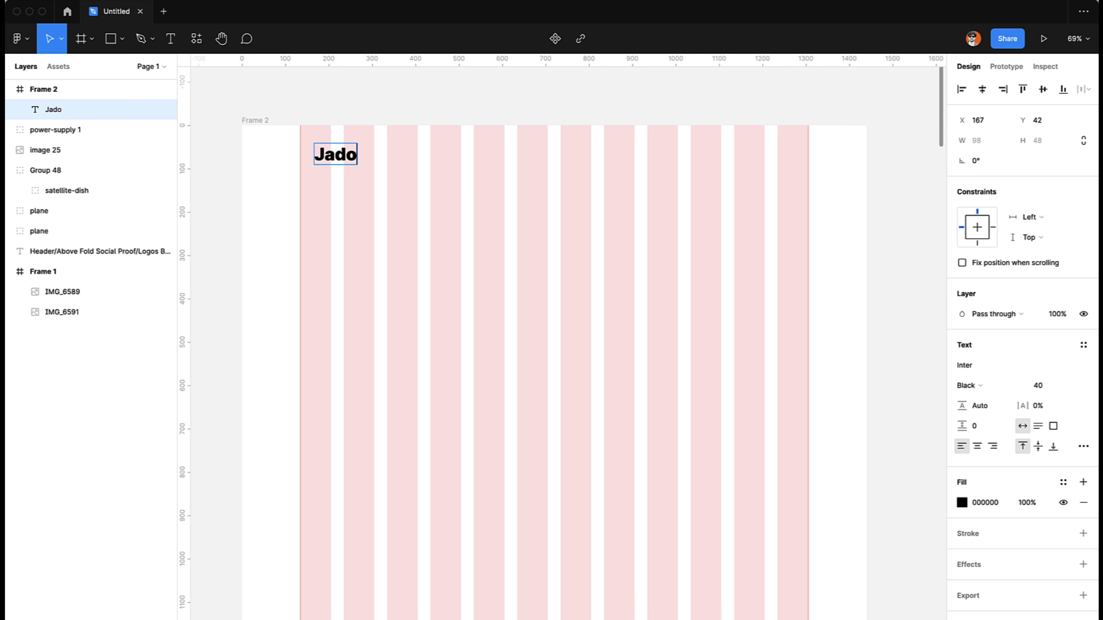
key(Escape)
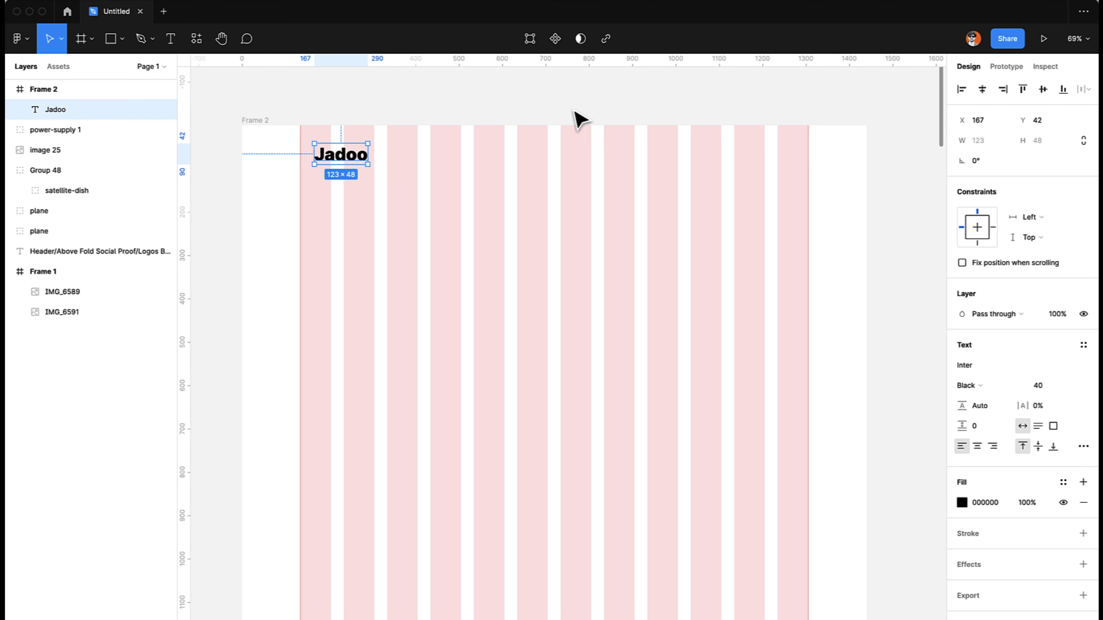
drag(343, 167, 329, 168)
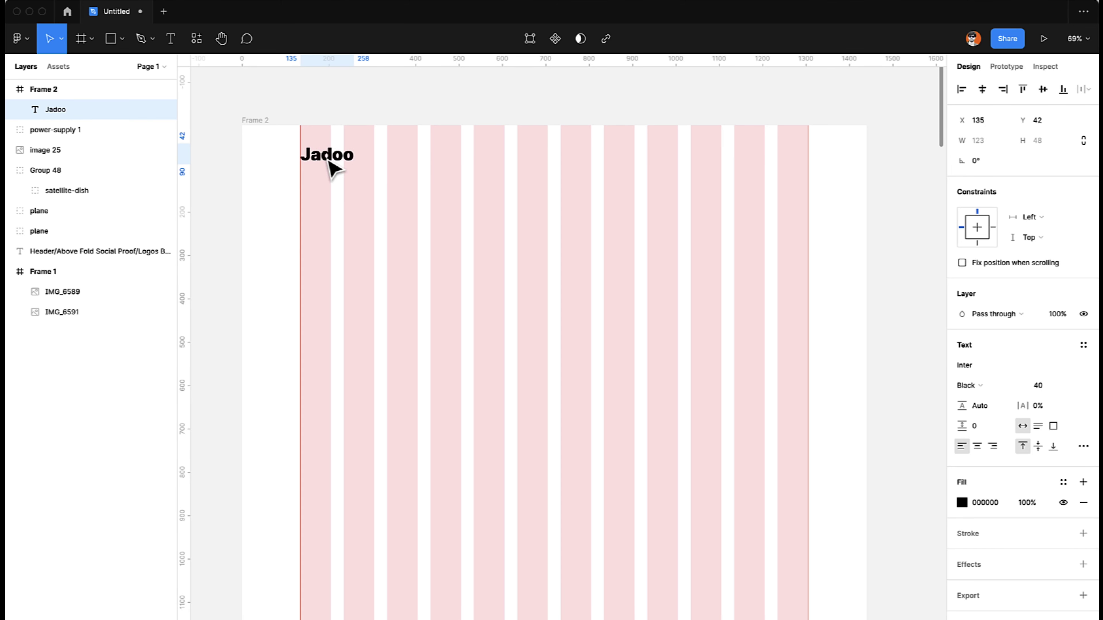
- Set Jadoo in Circular Std with -6% letter spacing, then zoom in
click(965, 369)
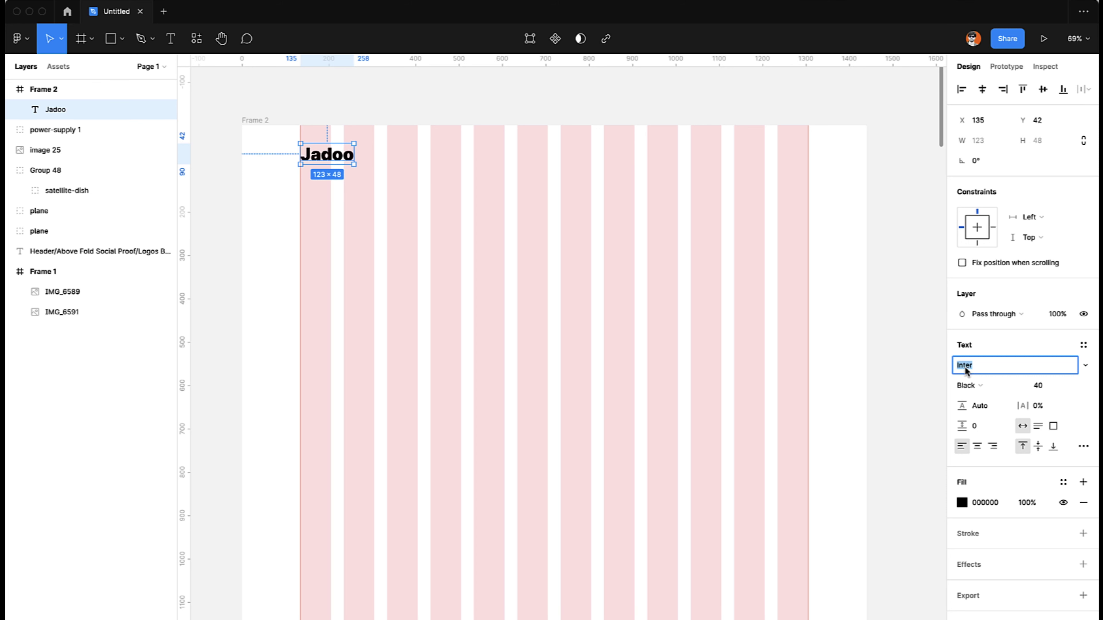
text(Circular Std)
key(Return)
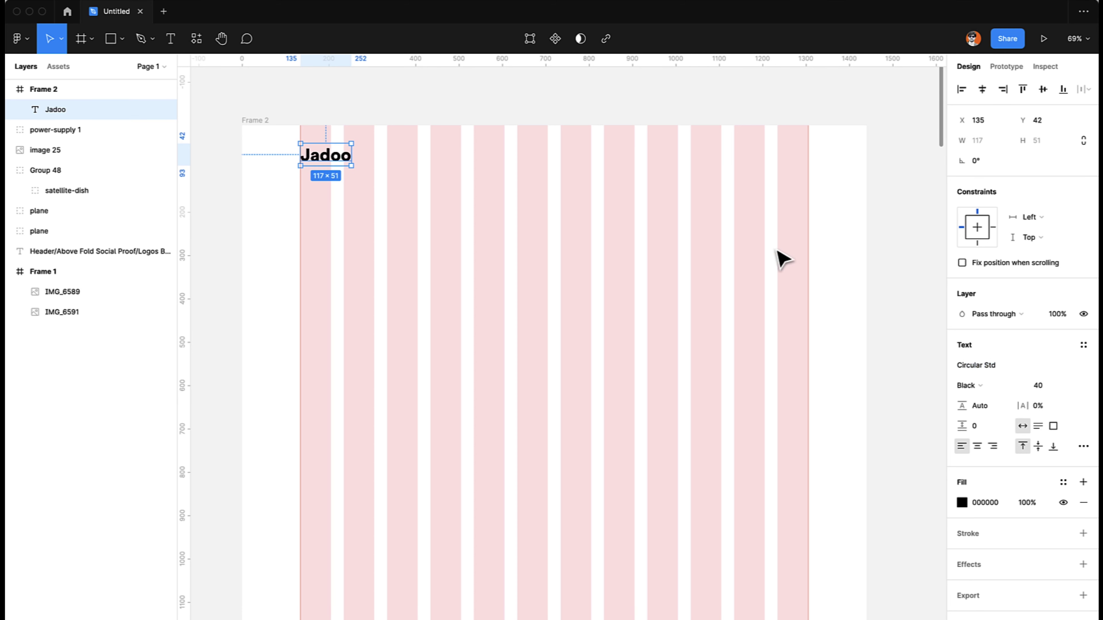
click(1047, 408)
text(-3)
key(Return)
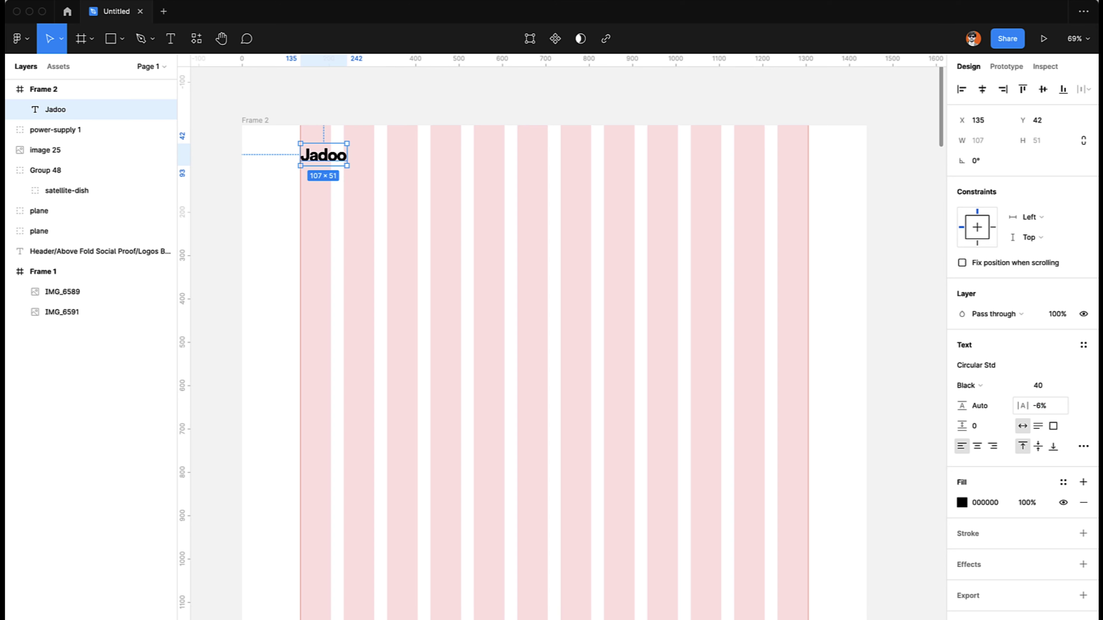
key(Escape)
scroll(323, 150, up, 5)
scroll(323, 150, up, 15)
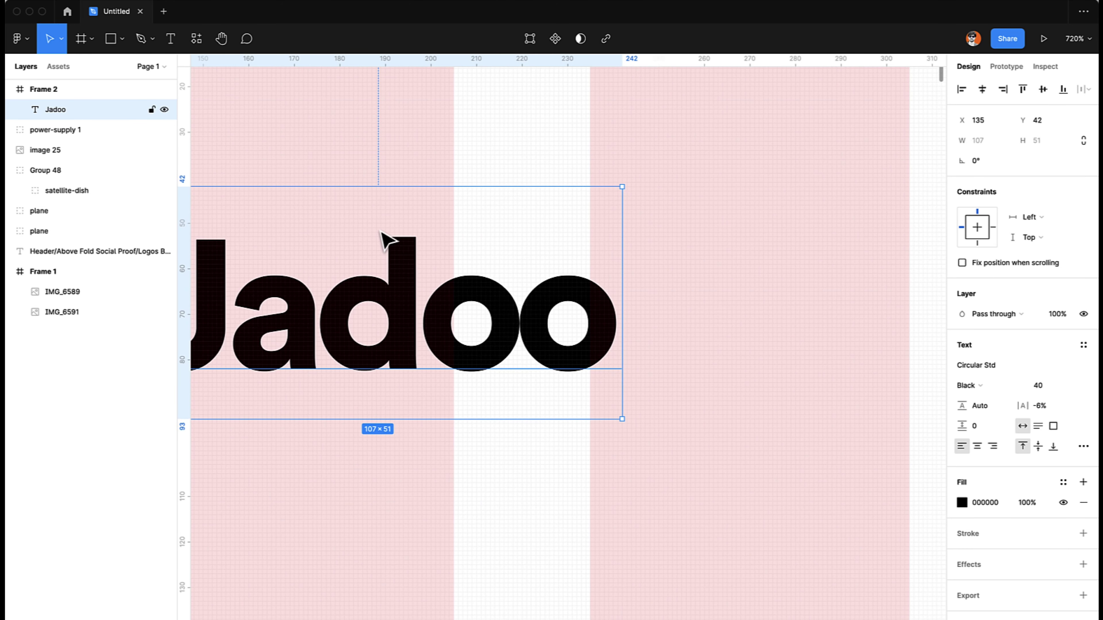
- Draw an 11×11 circle inside Jadoo's first o and copy it into the second
key(o)
mouse_move(452, 297)
mouse_down()
mouse_move(503, 346)
mouse_move(483, 324)
mouse_up()
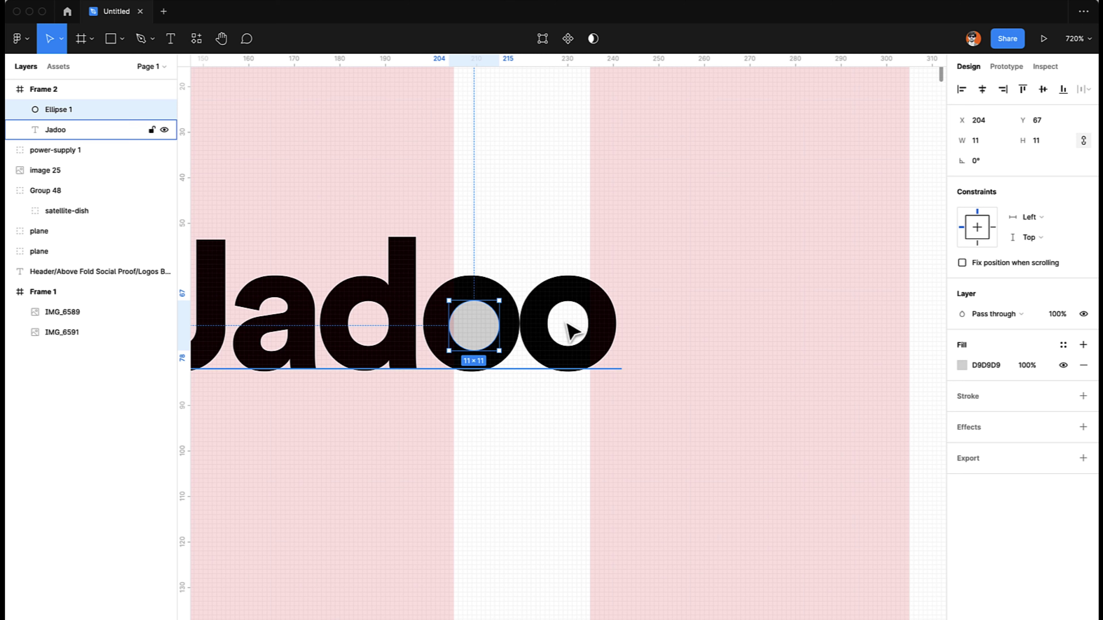
alt+drag(482, 319, 574, 316)
- Move both circles below Jadoo in the layers and fill them orange FFC365
shift+click(69, 131)
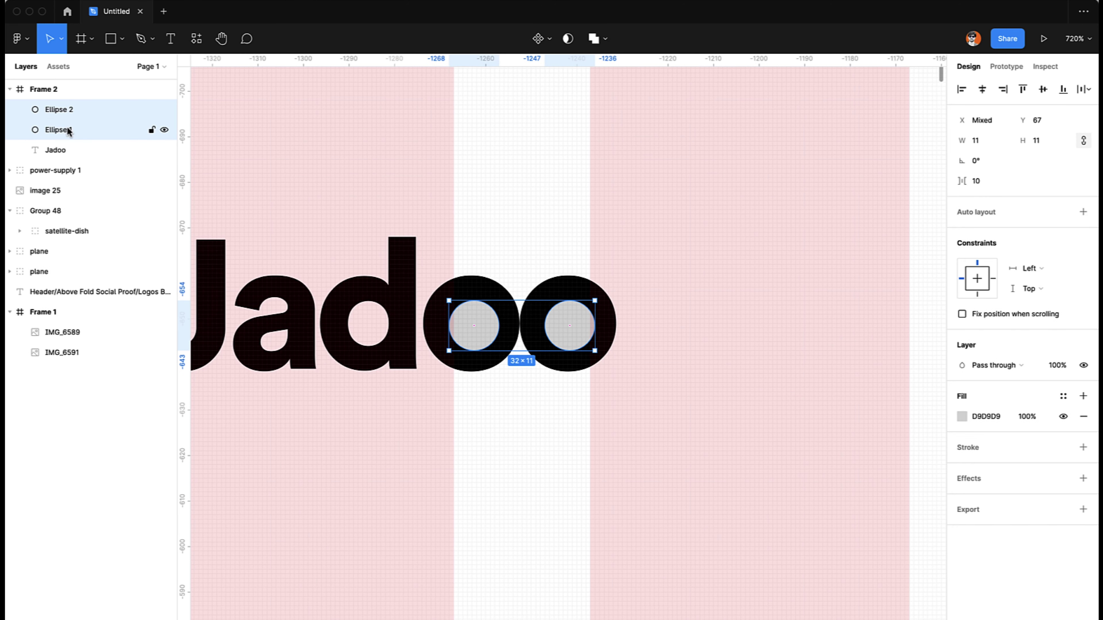
drag(64, 133, 64, 156)
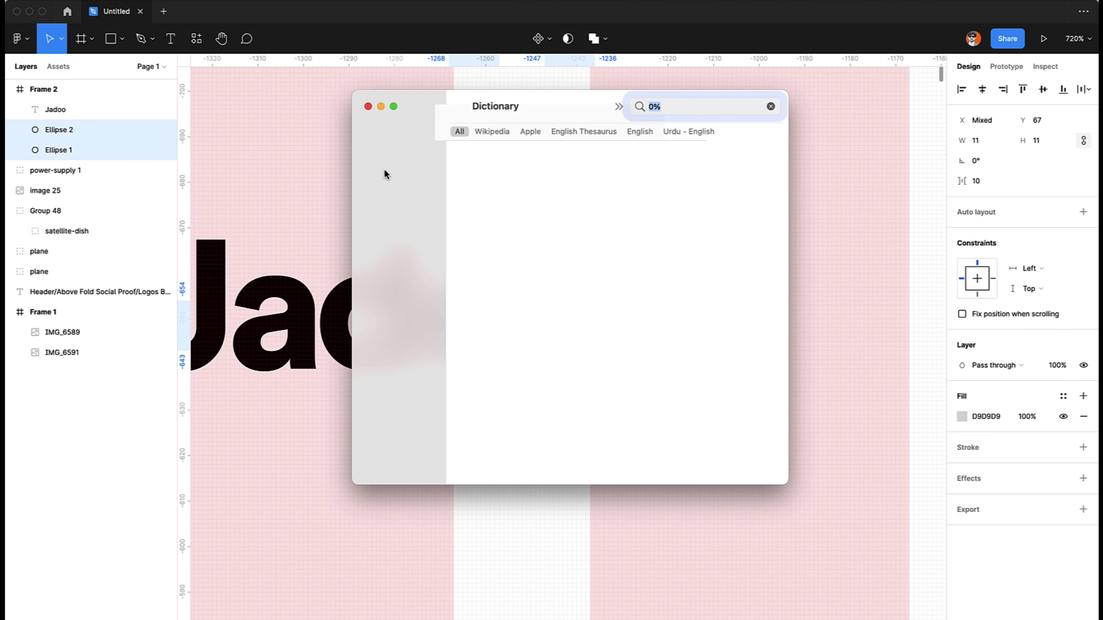
click(368, 107)
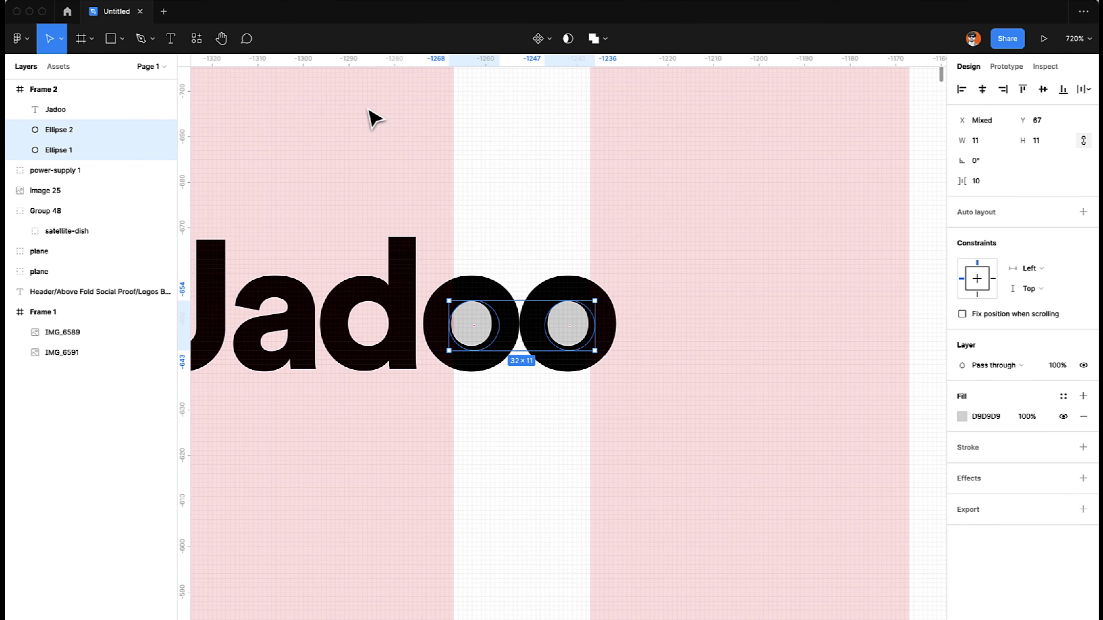
click(962, 416)
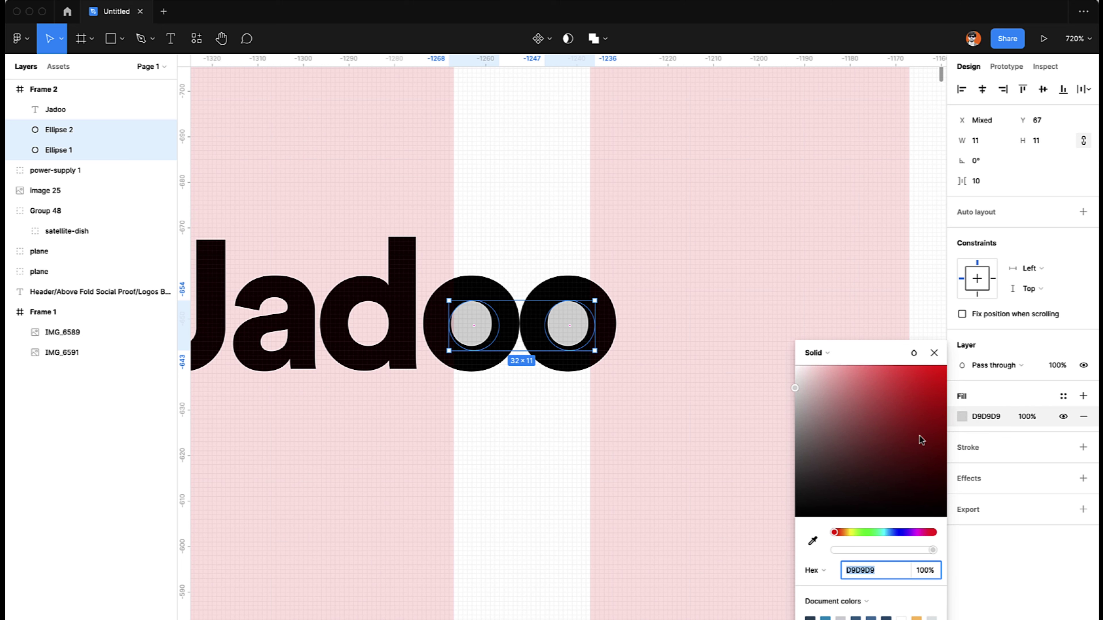
key(ctrl+v)
key(Return)
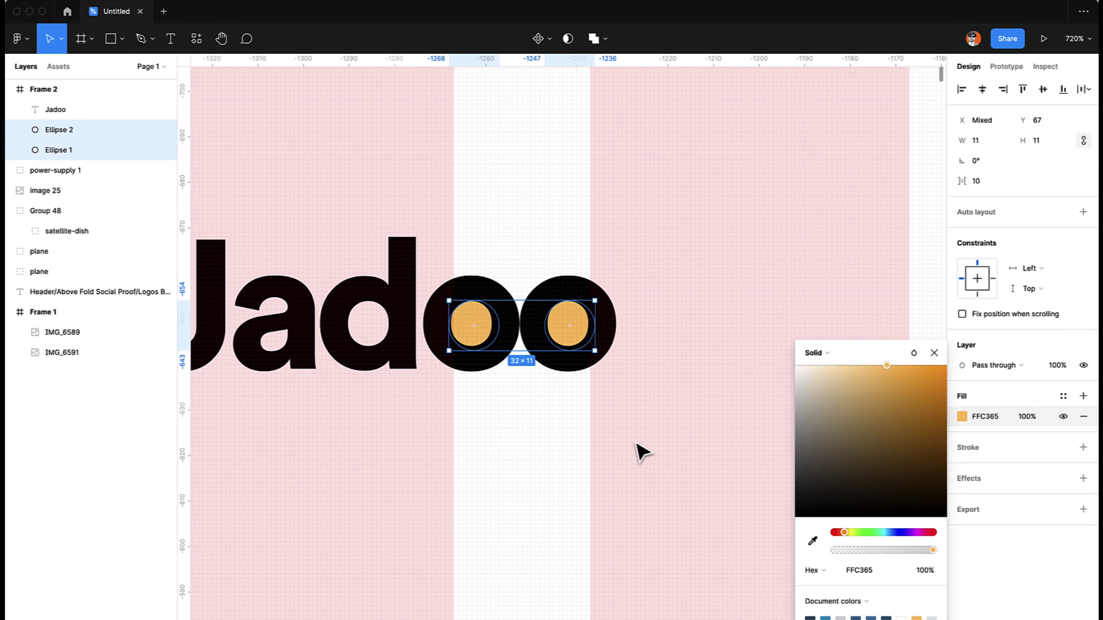
click(691, 452)
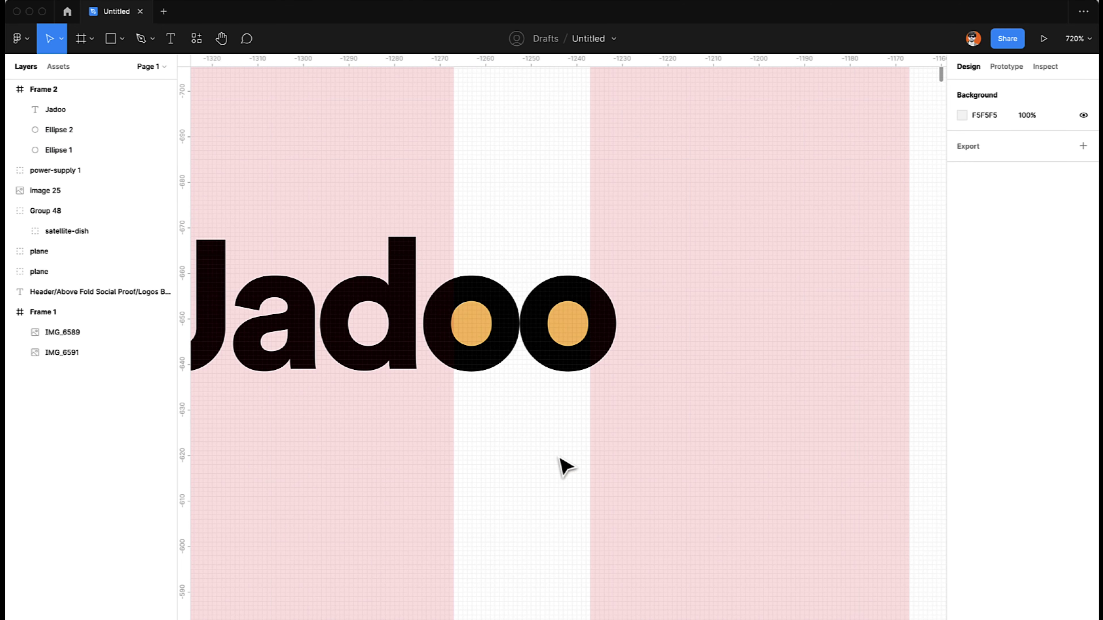
- At 100% zoom, group Jadoo and both orange circles and name the group Logo
key(shift+0)
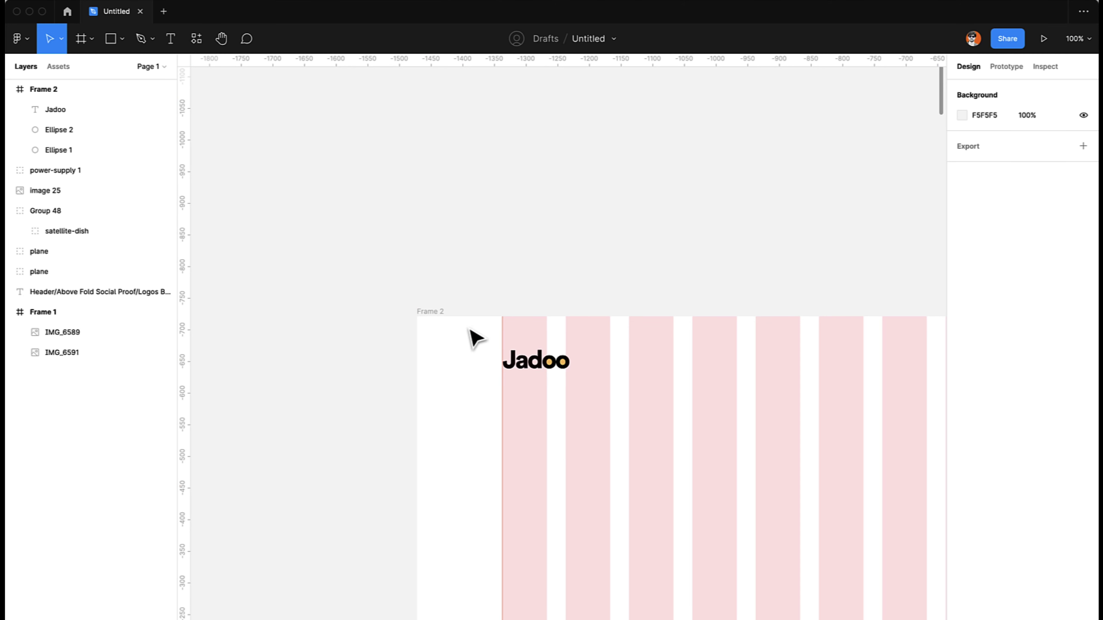
drag(472, 337, 585, 384)
key(super+g)
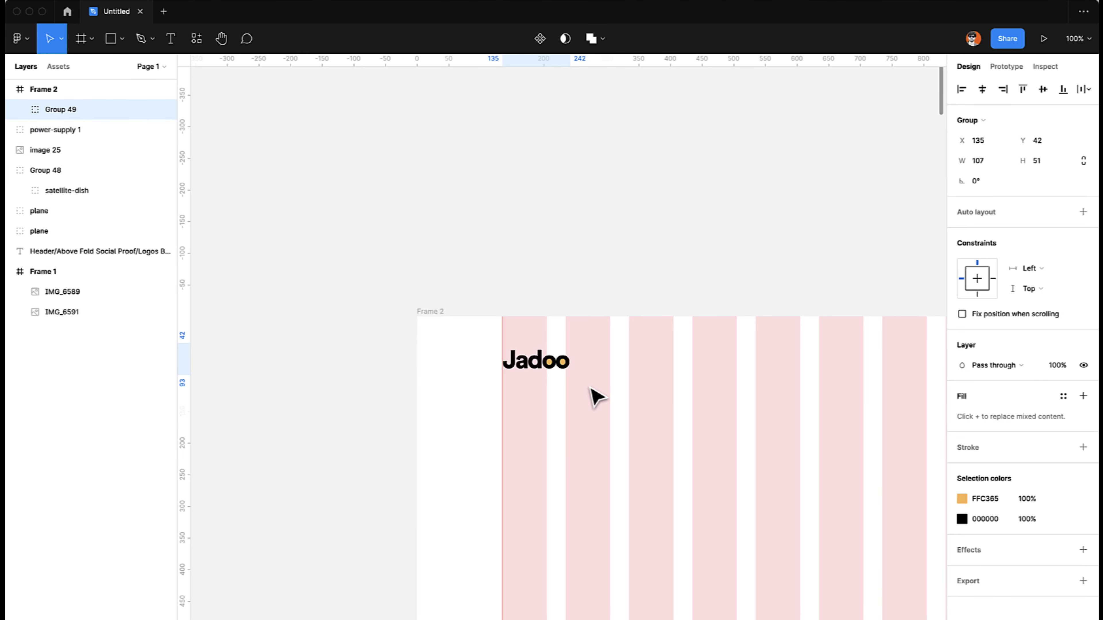
key(super+r)
text(Logo)
key(Return)
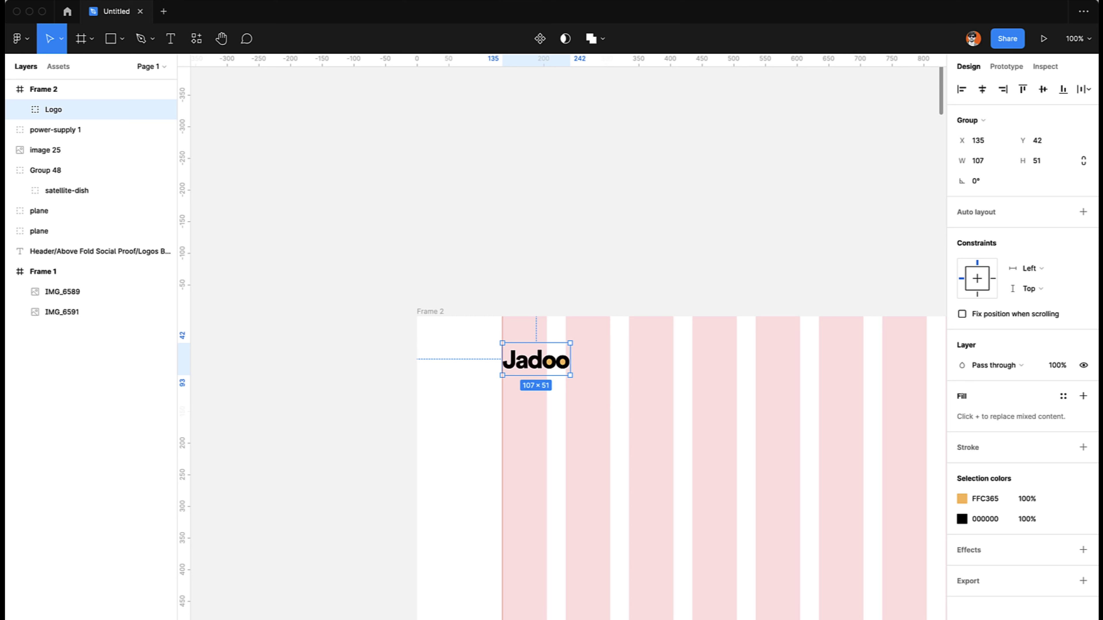
- Flatten the Jadoo text inside Logo into a vector, checking the dots beneath it
click(24, 110)
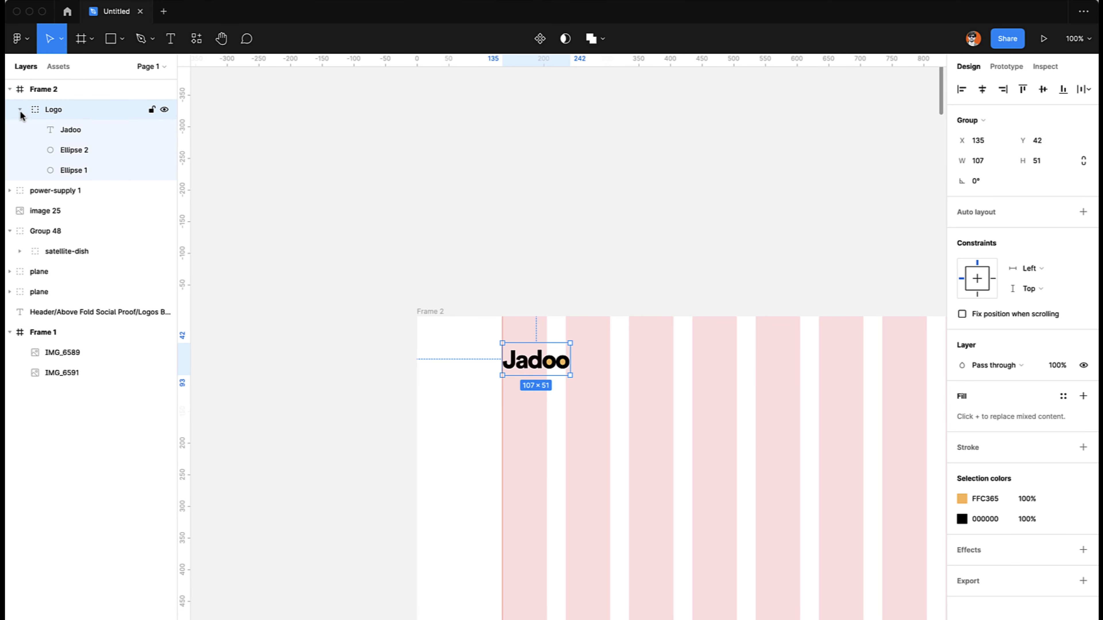
right_click(54, 130)
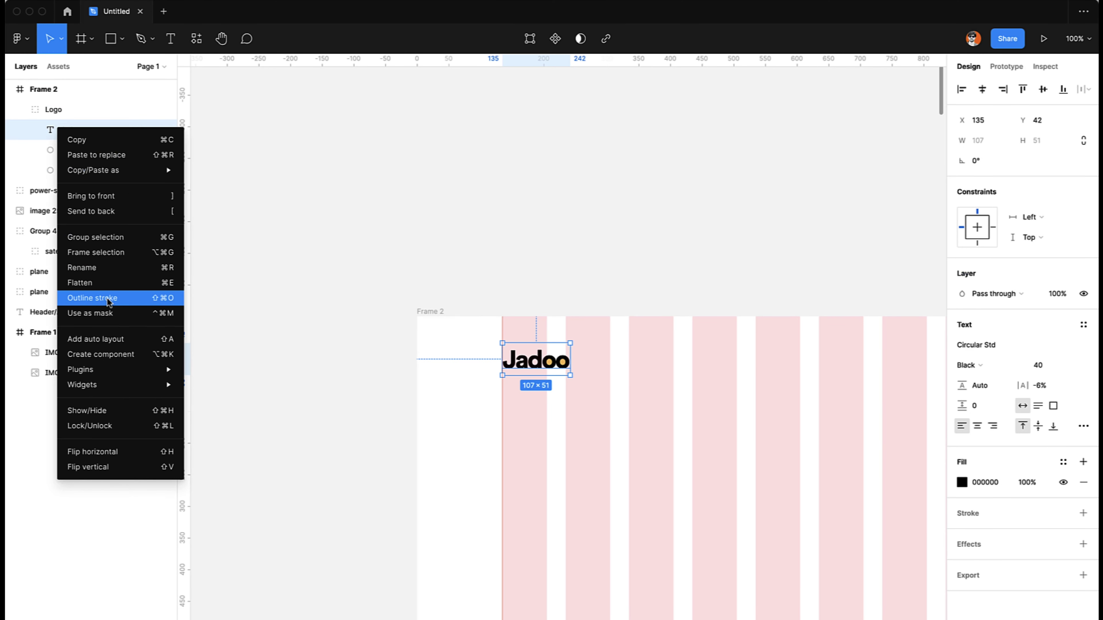
click(112, 283)
click(315, 286)
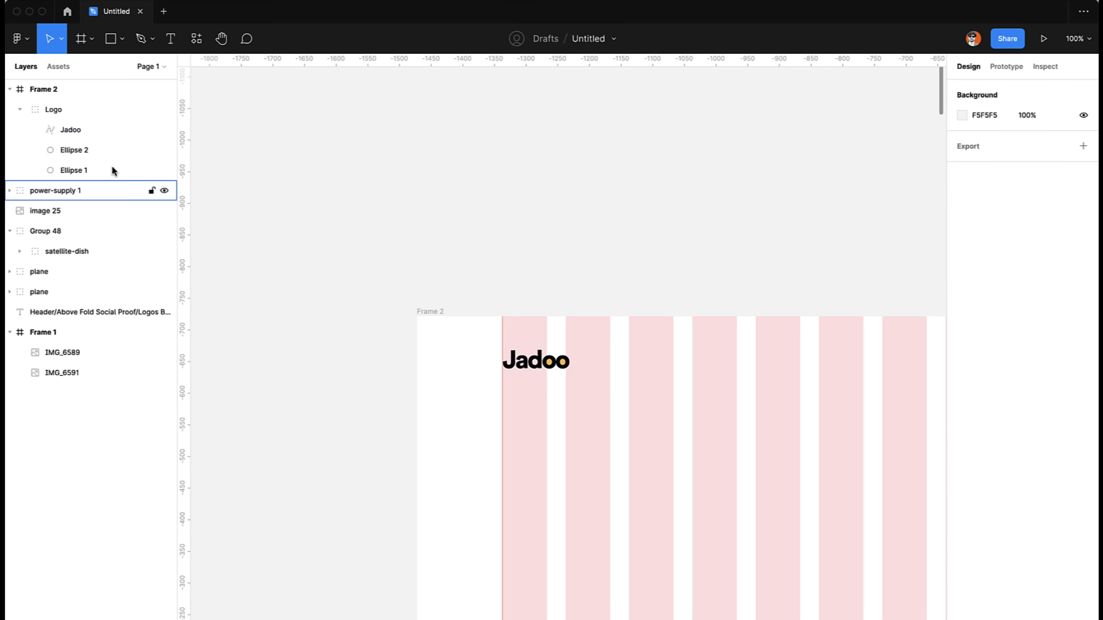
click(88, 134)
click(164, 130)
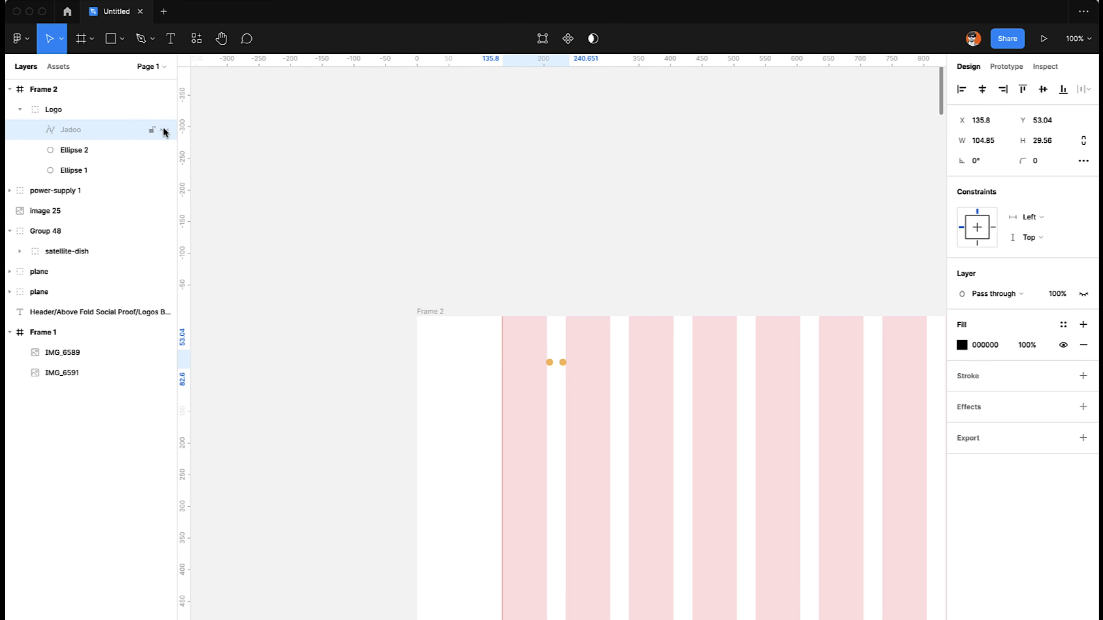
click(164, 130)
click(468, 259)
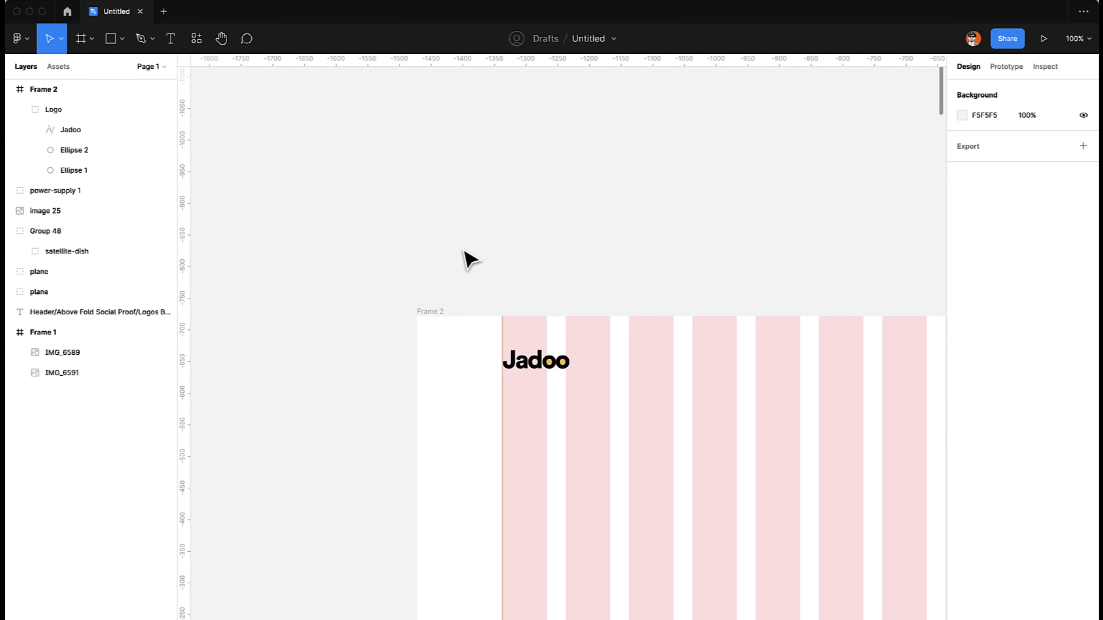
- Start a new text layer for the first menu link
scroll(468, 258, right, 6)
scroll(467, 258, down, 3)
scroll(468, 259, down, 5)
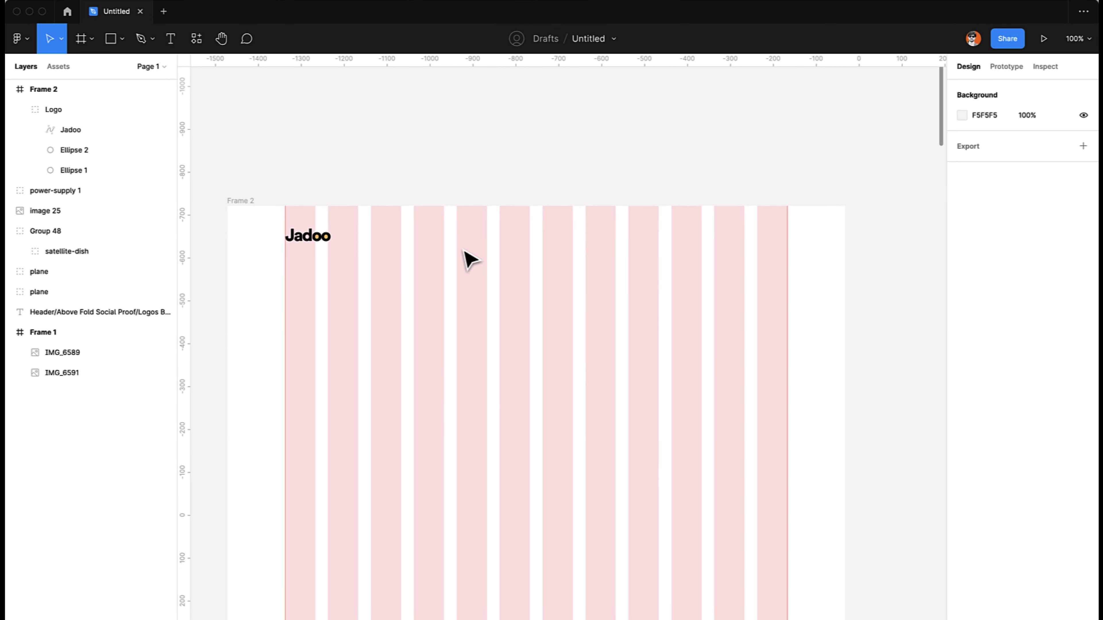
scroll(471, 256, up, 1)
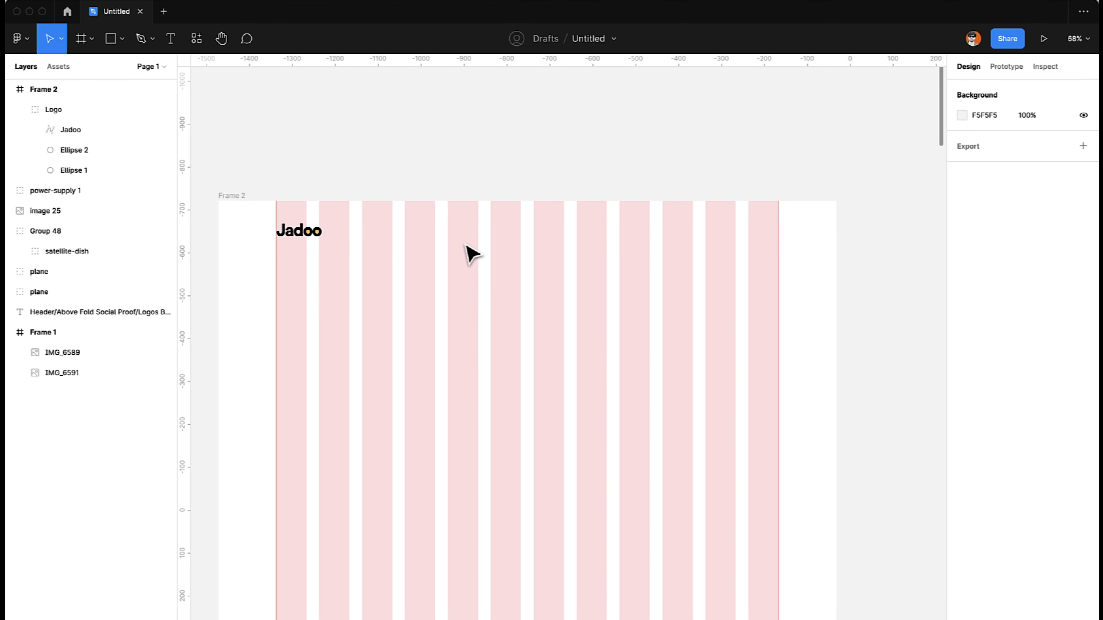
key(t)
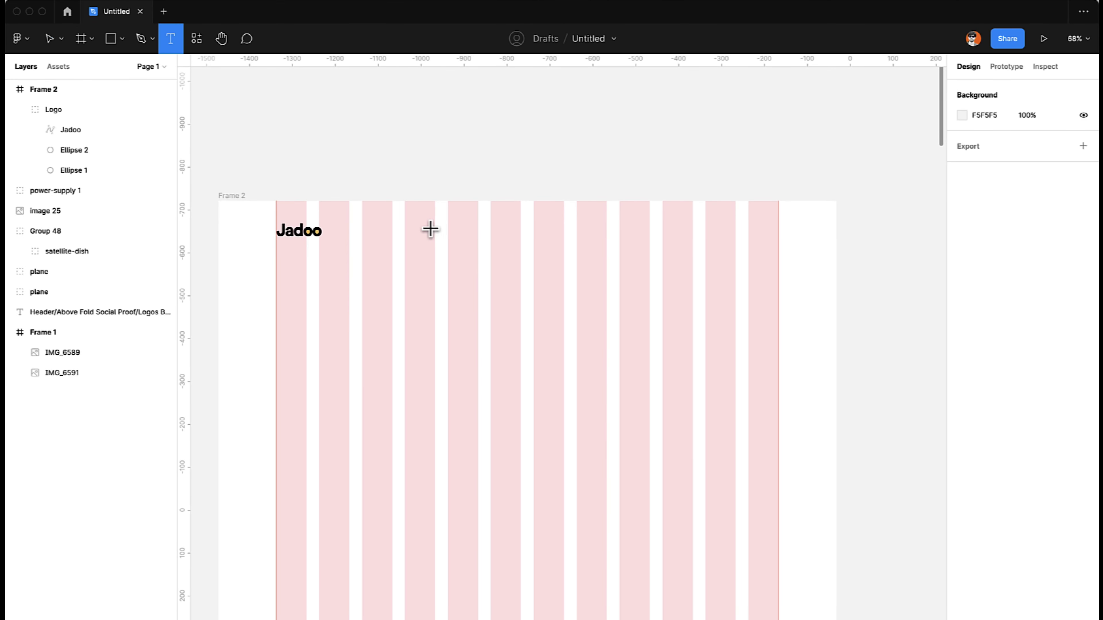
click(428, 229)
- Finish the Destinations label and add a duplicate below it reading Hotels
text(Desi)
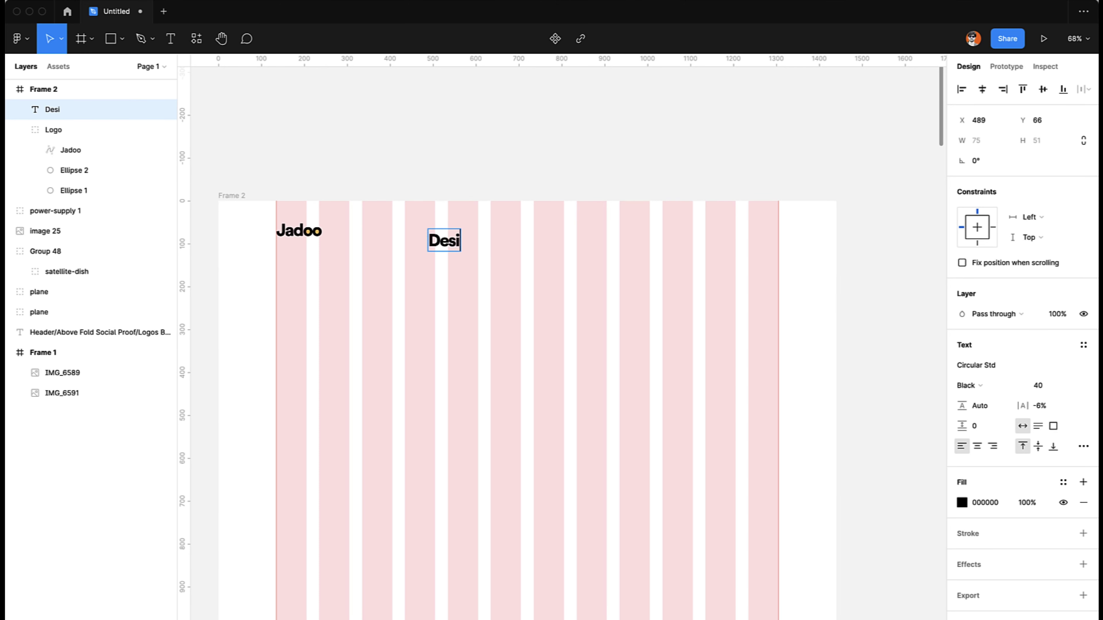
key(BackSpace)
text(tinations)
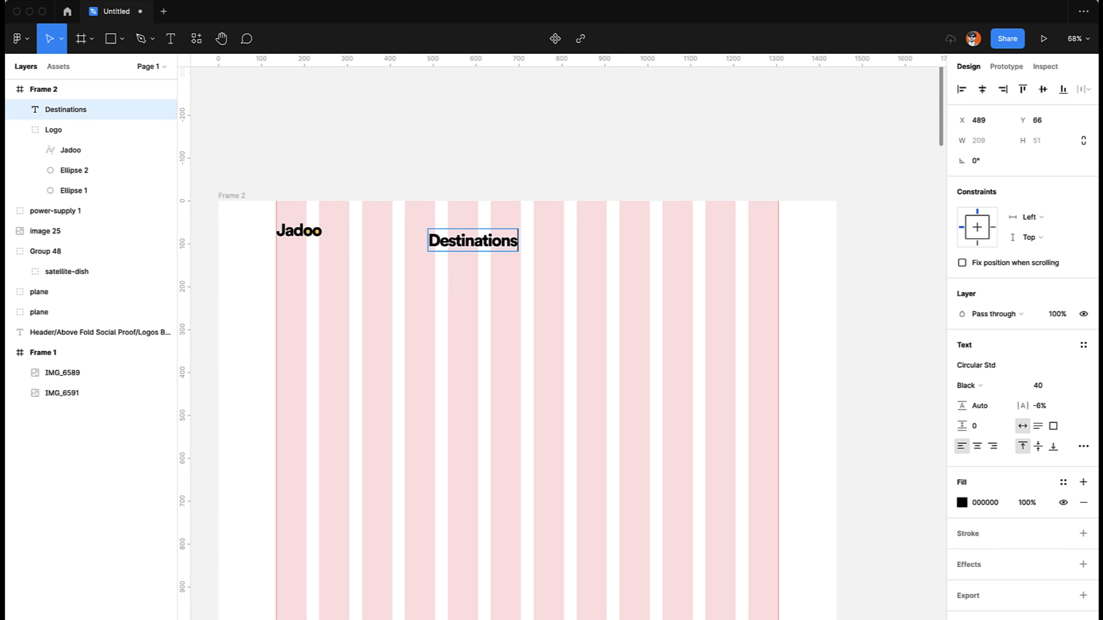
key(Escape)
key(super+d)
key(shift+Down)
key(shift+Down)
key(shift+Down)
key(shift+Down)
key(shift+Down)
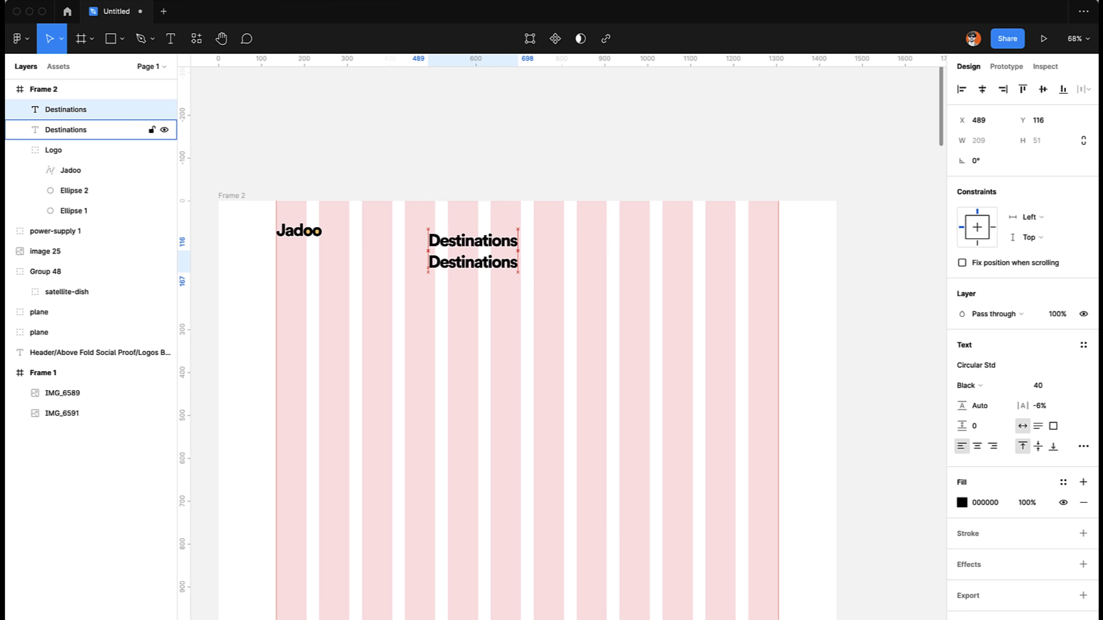
key(Return)
text(Hot)
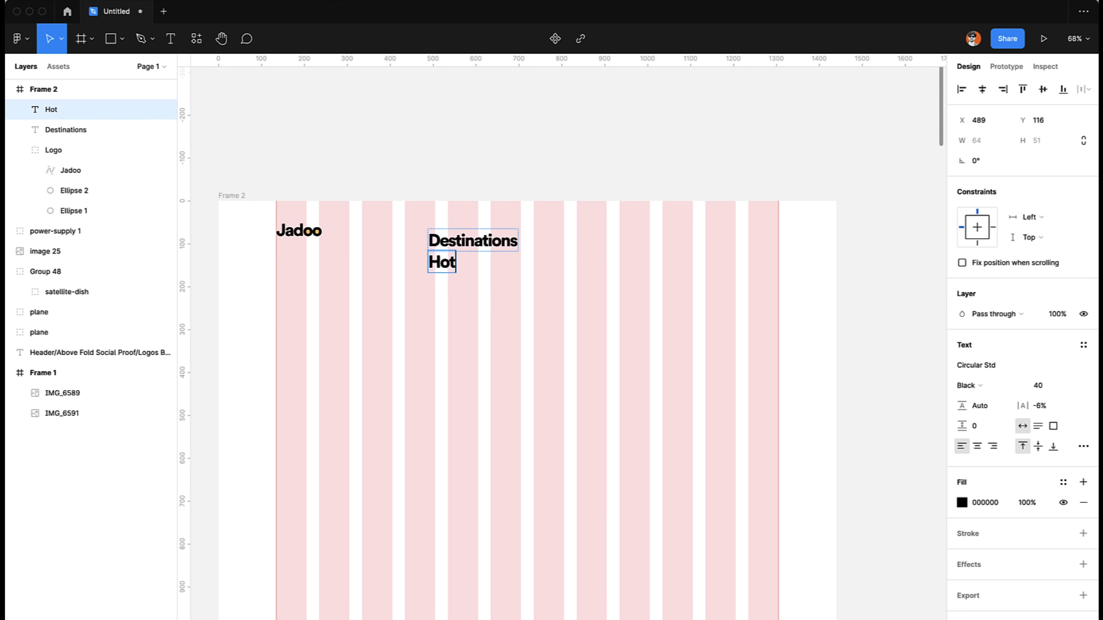
key(Escape)
- Duplicate Hotels below itself and retype the copy as Flights
key(super+d)
key(shift+Down)
key(shift+Down)
key(shift+Down)
key(shift+Down)
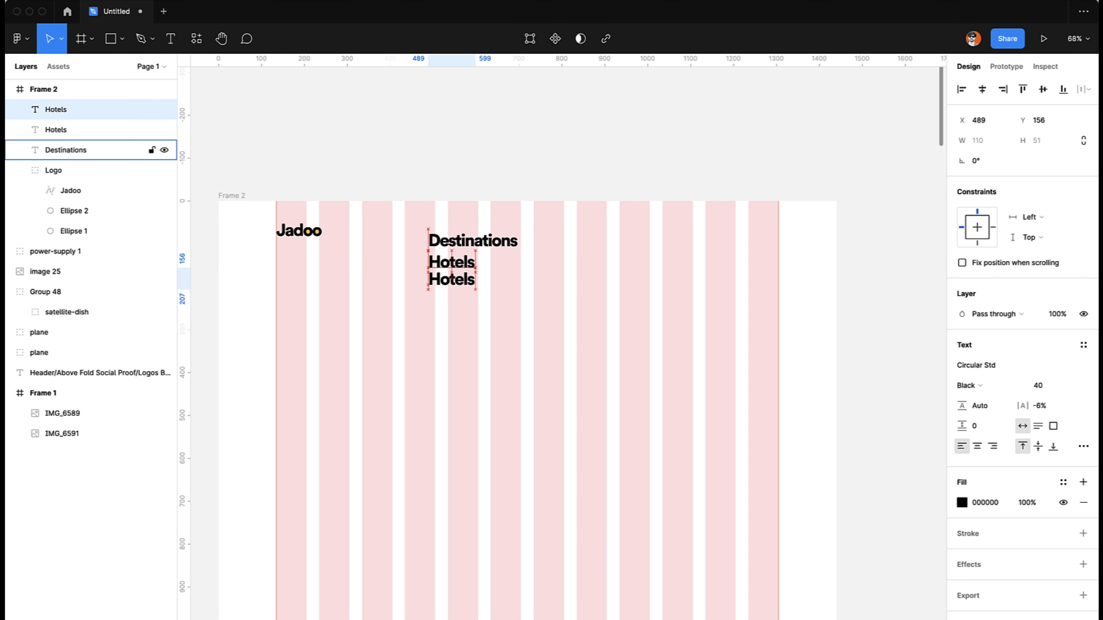
key(Return)
text(Fligh)
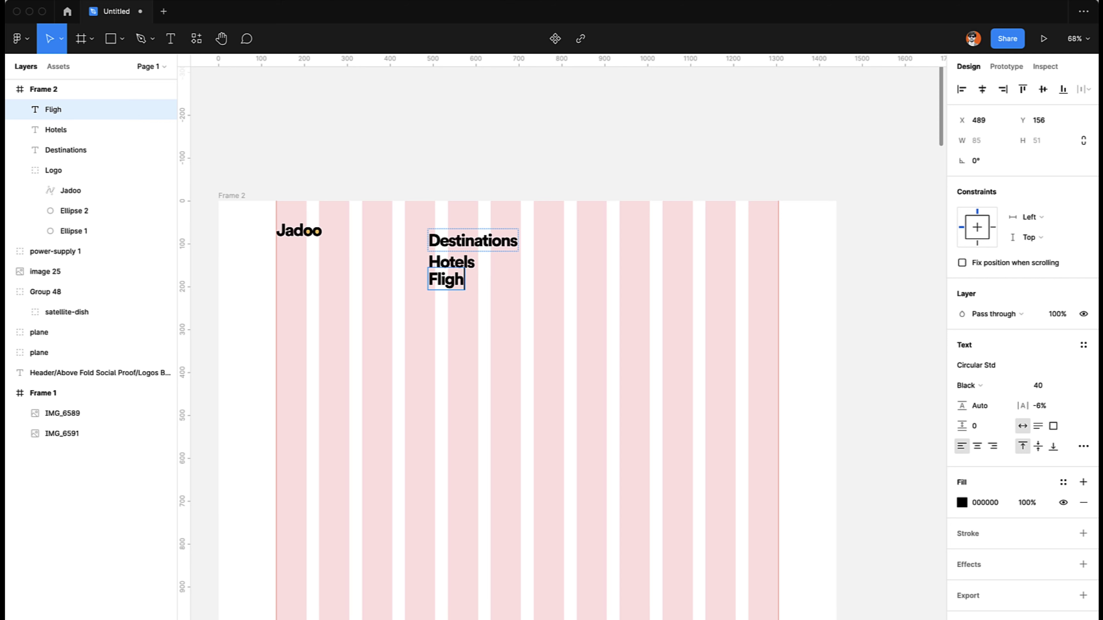
key(Escape)
- Add a Bookings label beneath Flights, correcting its spelling
key(super+d)
key(shift+Down)
key(shift+Down)
key(shift+Down)
key(shift+Down)
key(shift+Down)
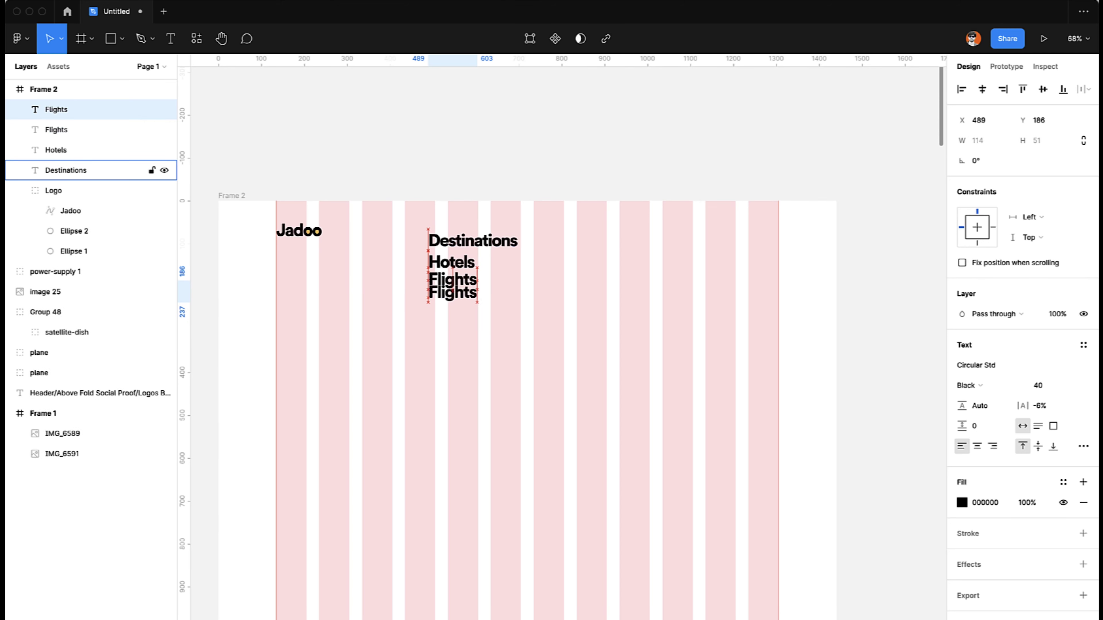
key(Return)
text(Bookies)
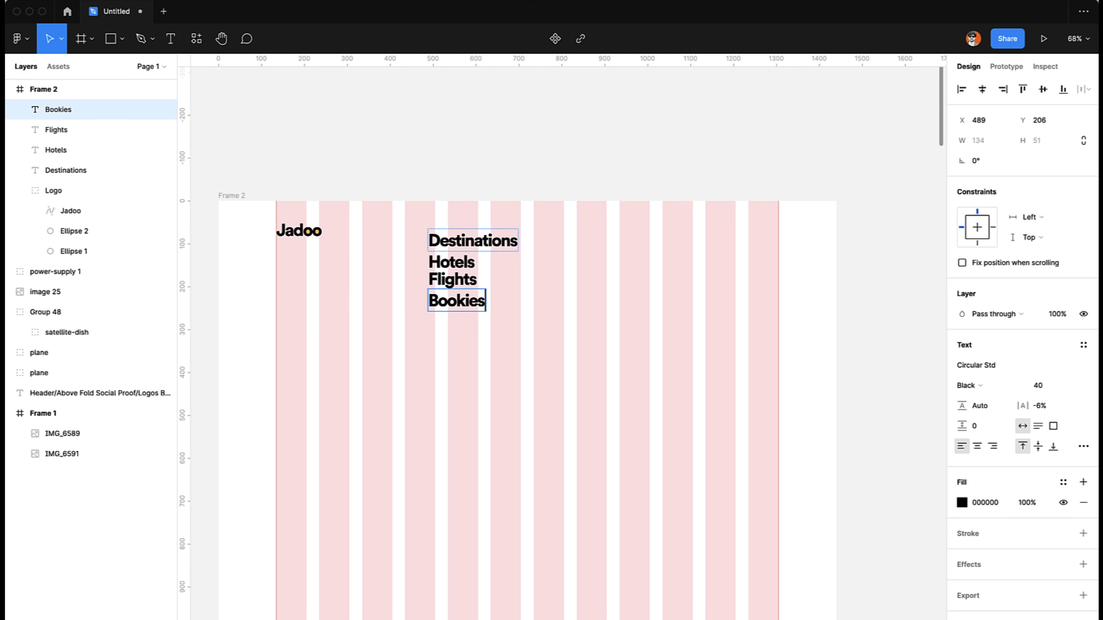
key(Escape)
key(Return)
key(Right)
key(BackSpace)
text(ngs)
key(Escape)
- Add a Login text layer below Bookings
key(super+d)
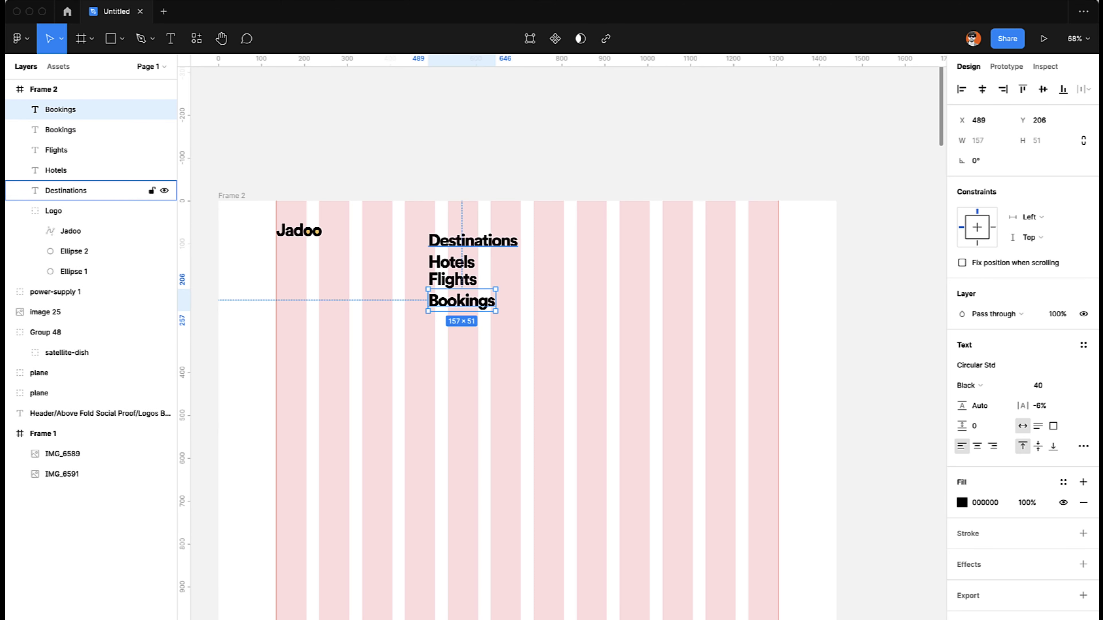
key(shift+Down)
key(shift+Down)
- Add a Signup text layer below Login, fixing the typo
key(shift+Down)
key(shift+Down)
key(shift+Down)
key(Return)
text(Lo)
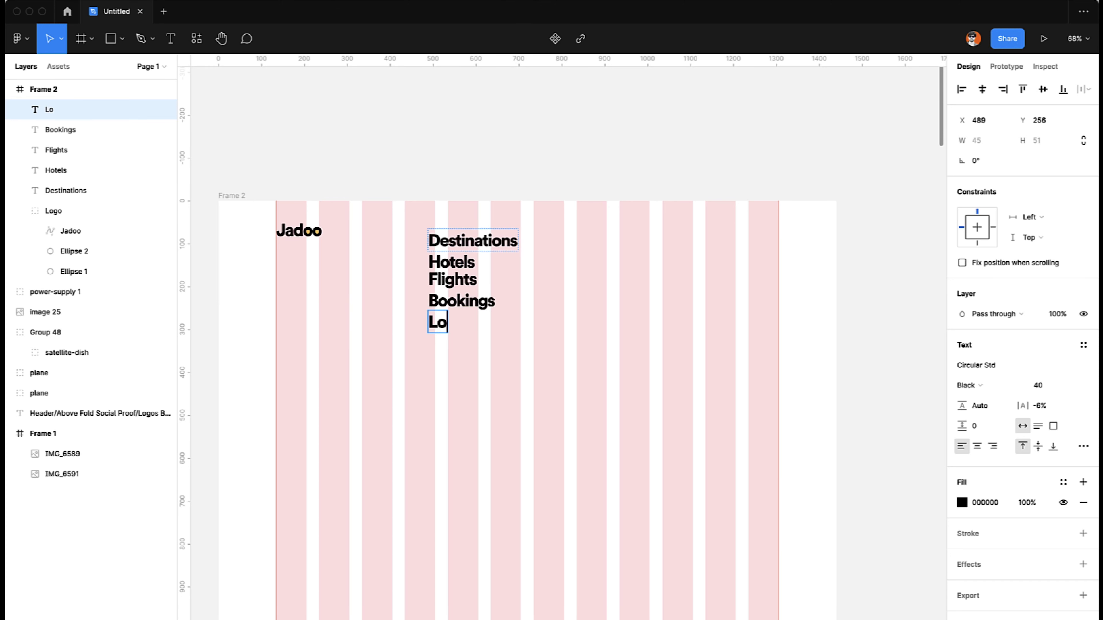
key(Escape)
key(super+d)
key(shift+Down)
key(shift+Down)
key(shift+Down)
key(shift+Down)
key(shift+Down)
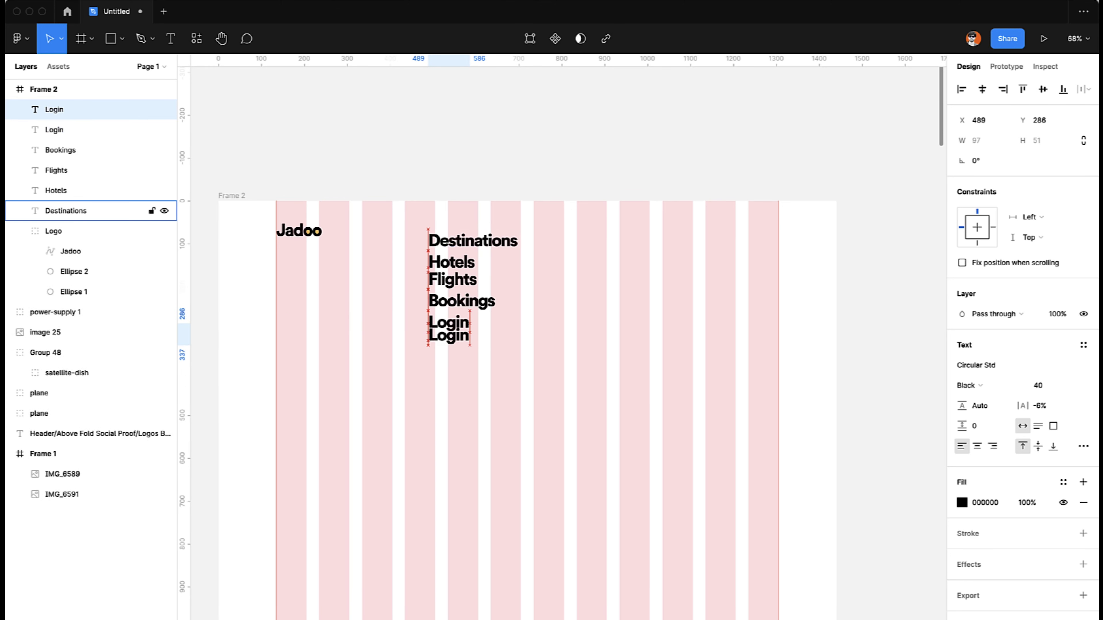
key(Return)
text(Sogn)
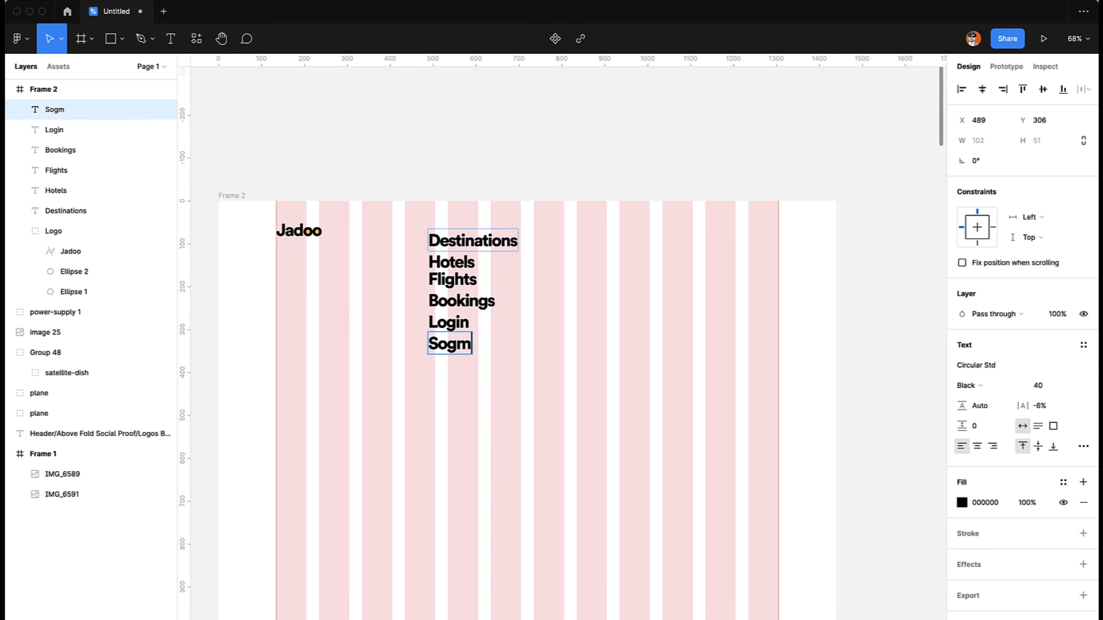
key(BackSpace)
key(BackSpace)
key(BackSpace)
text(ignup)
key(Escape)
- Add an EN text layer below Signup, then select the four menu labels
key(super+d)
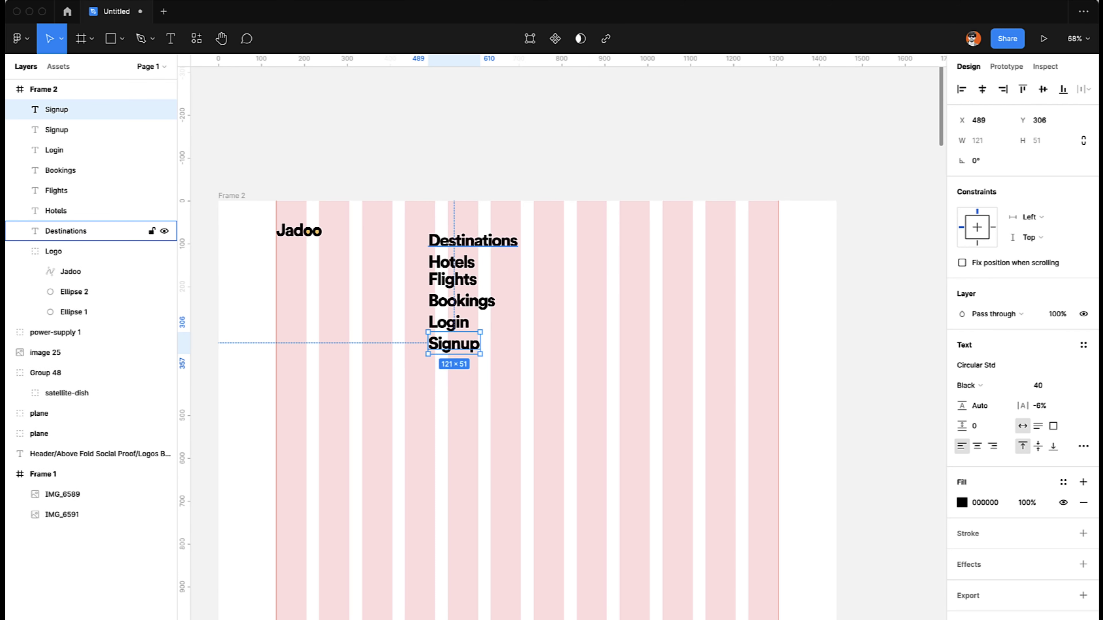
key(shift+Down)
key(shift+Down)
key(shift+Down)
key(shift+Down)
key(shift+Down)
key(shift+Down)
key(Return)
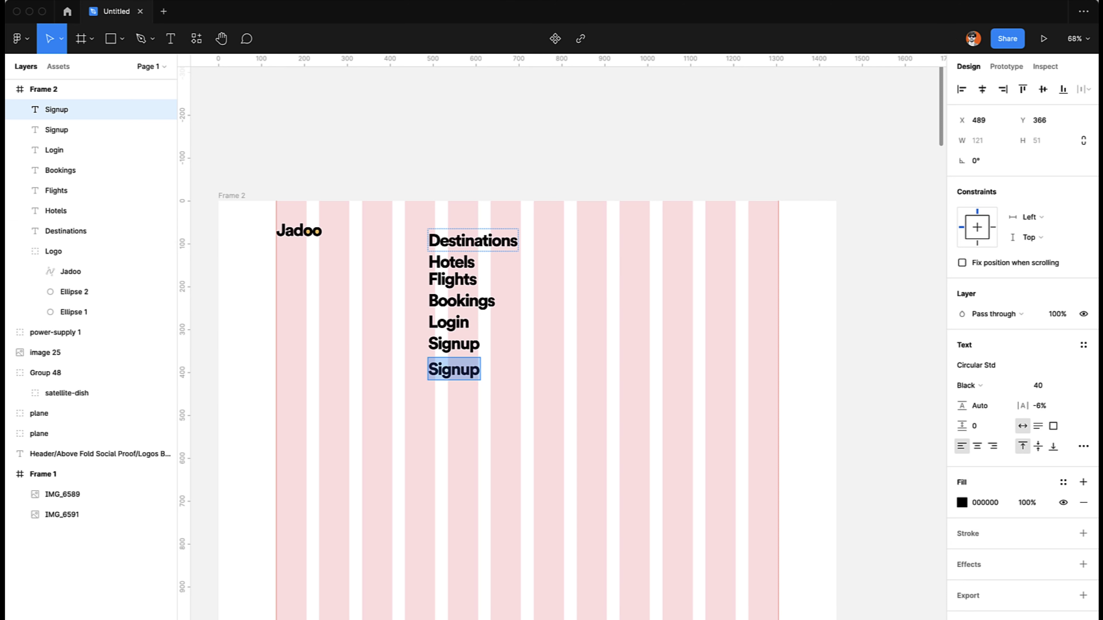
text(EN)
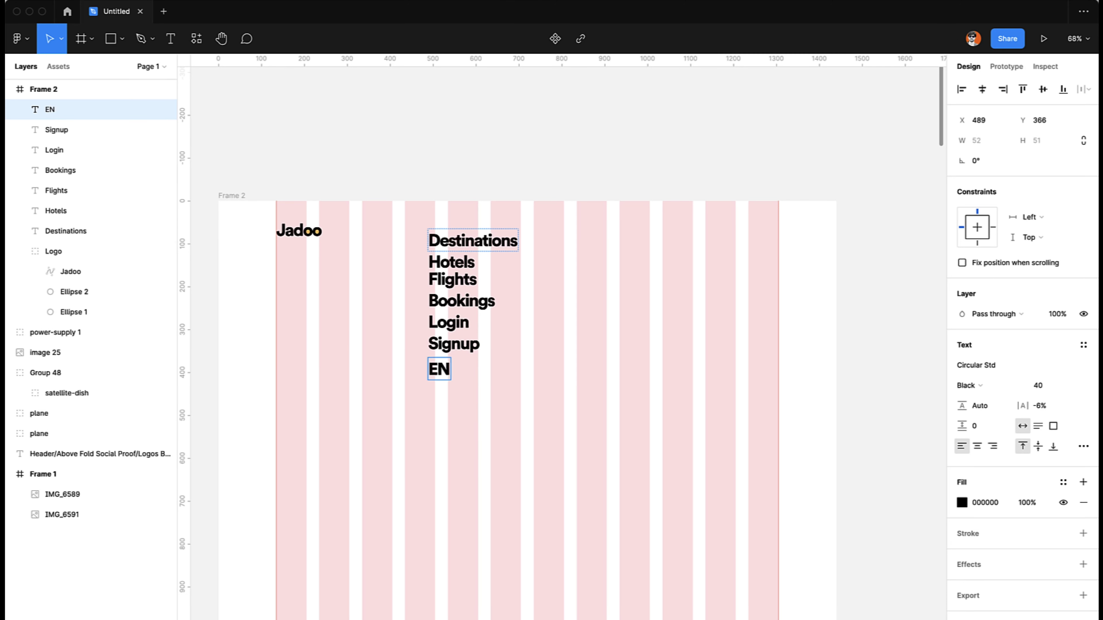
key(Escape)
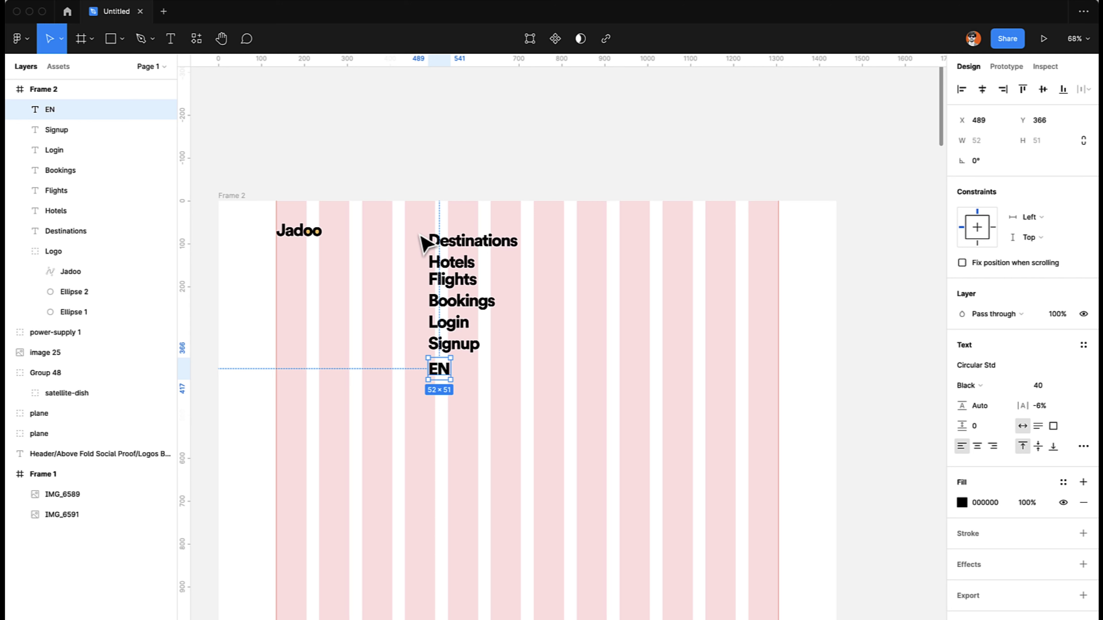
drag(419, 236, 516, 317)
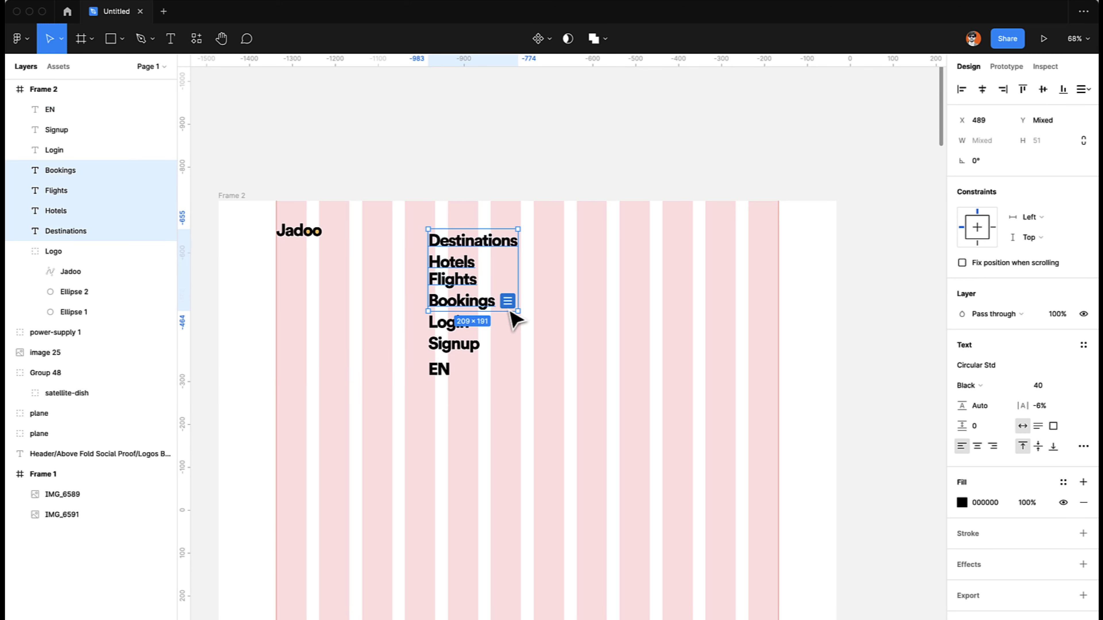
- Group the four menu labels into a horizontal auto-layout frame
key(super+g)
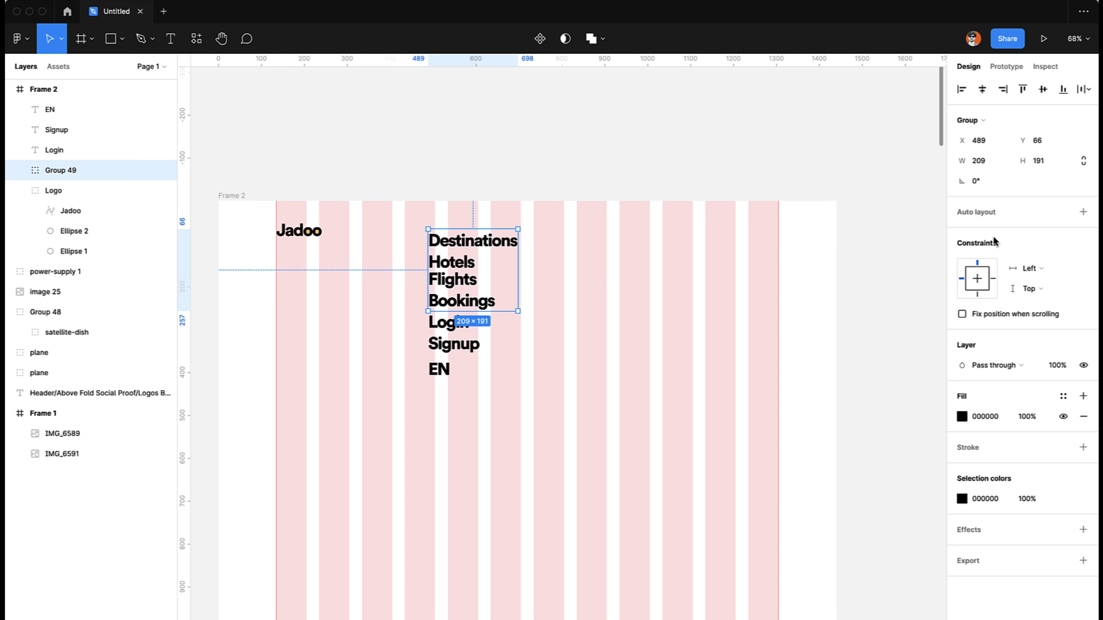
key(shift+a)
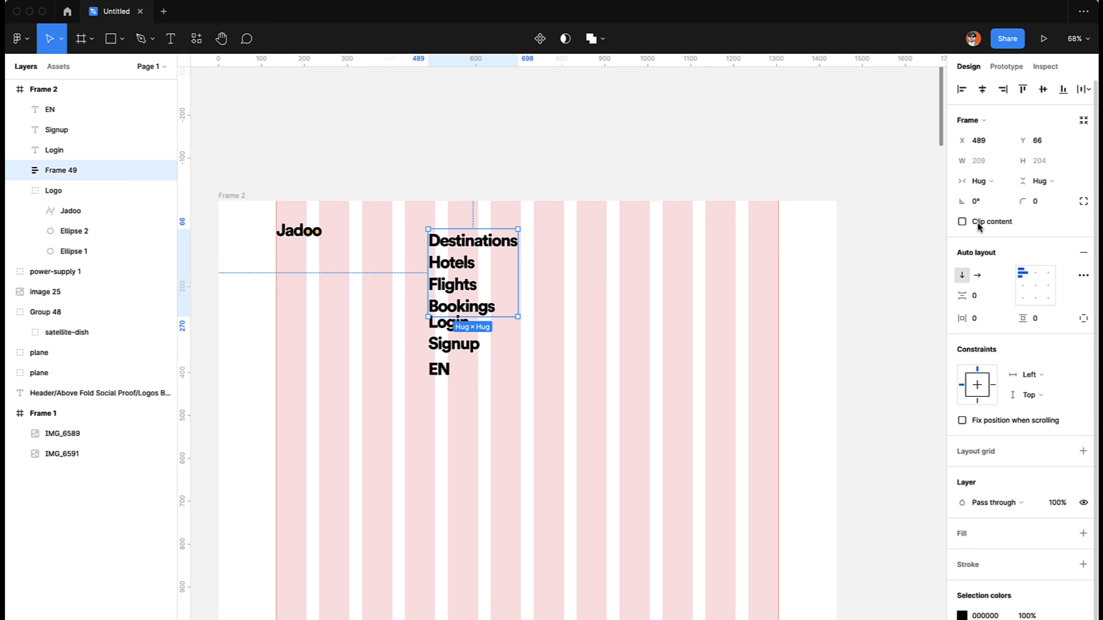
click(977, 275)
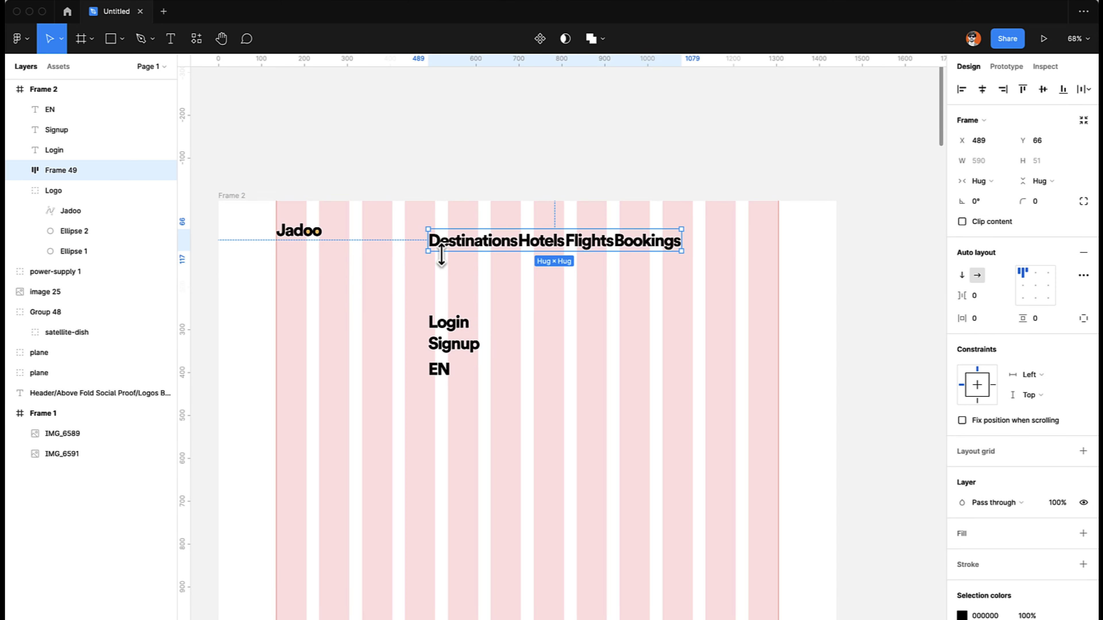
- Set the four menu labels to Poppins Medium at 16 px
click(455, 244)
shift+click(76, 250)
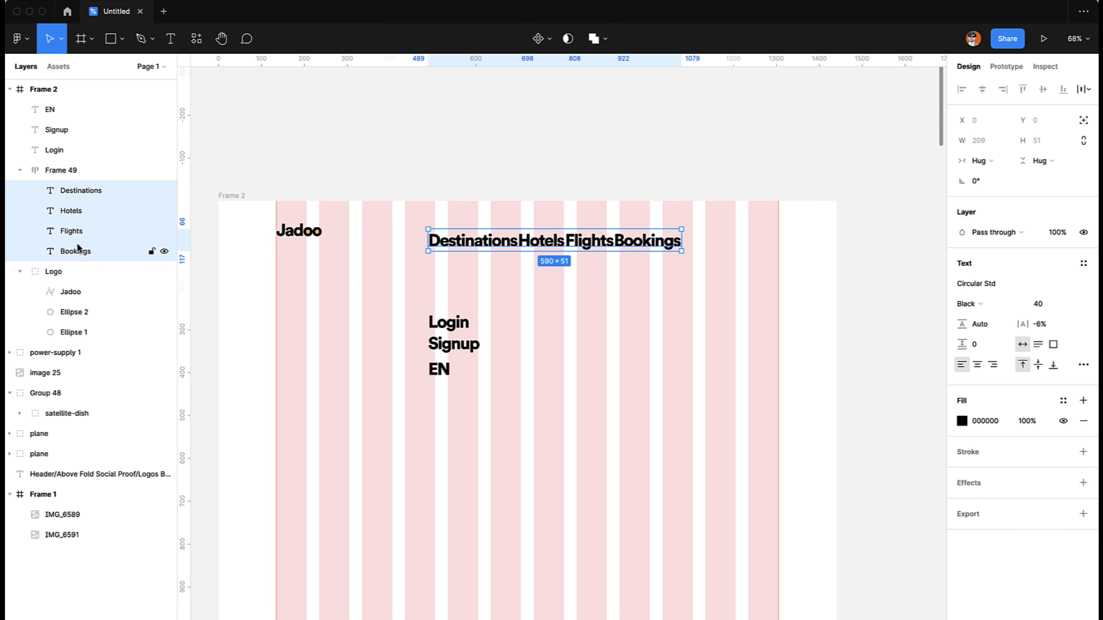
click(997, 286)
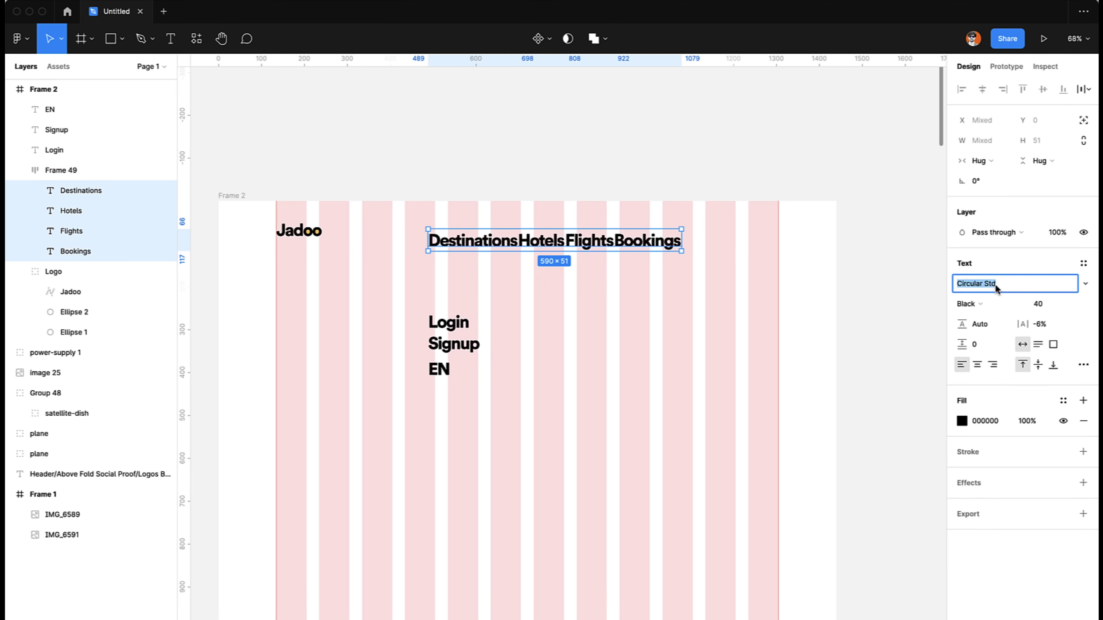
text(Poppins)
key(Return)
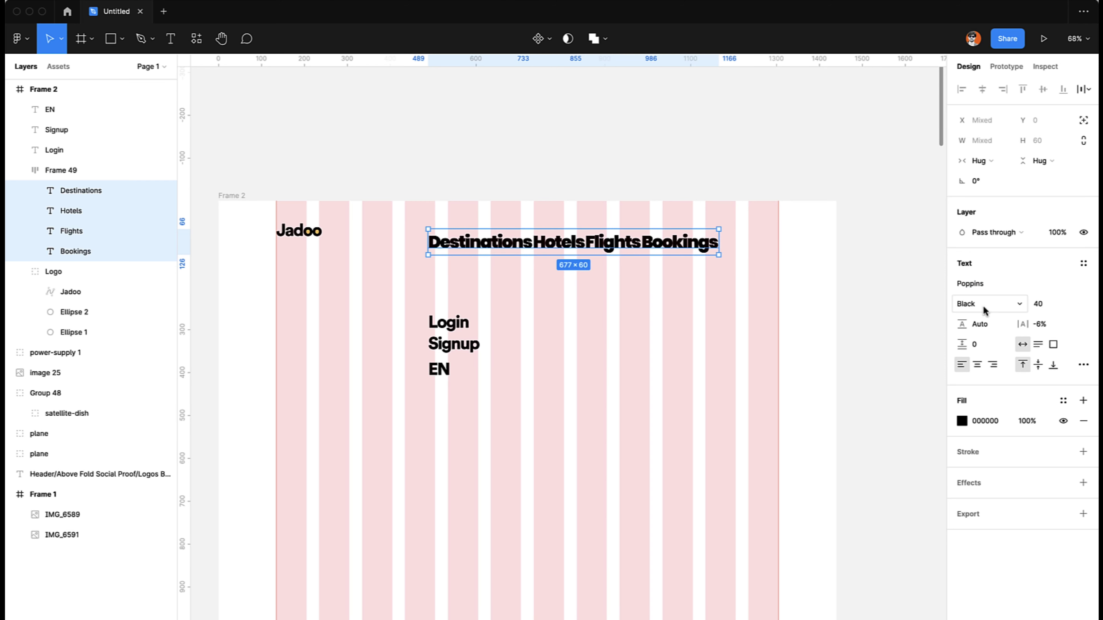
click(969, 304)
click(988, 246)
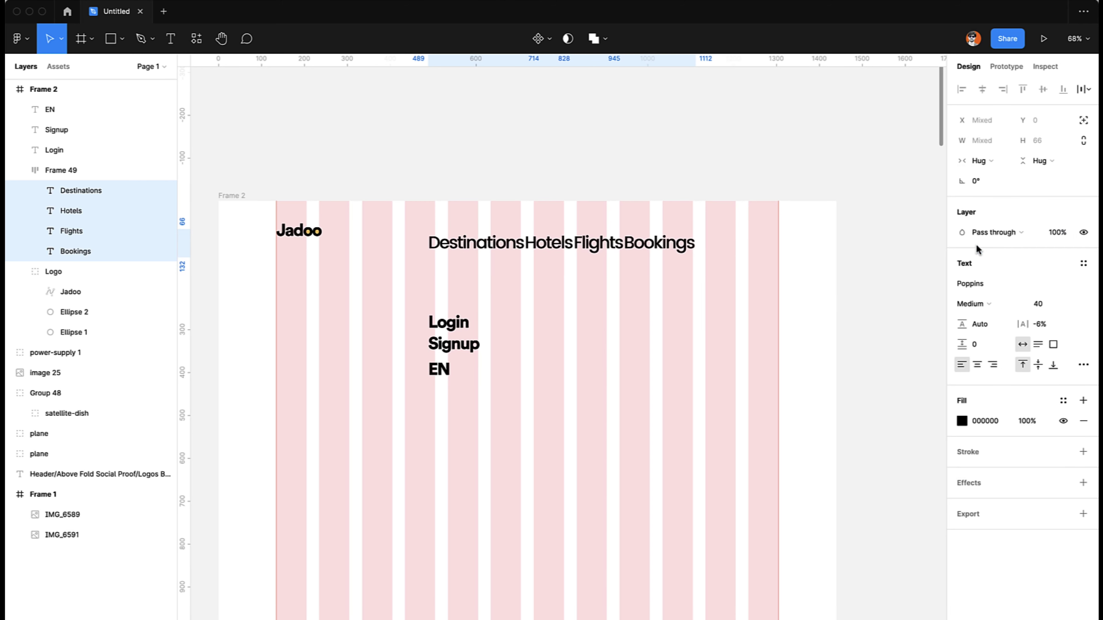
click(1048, 307)
text(1)
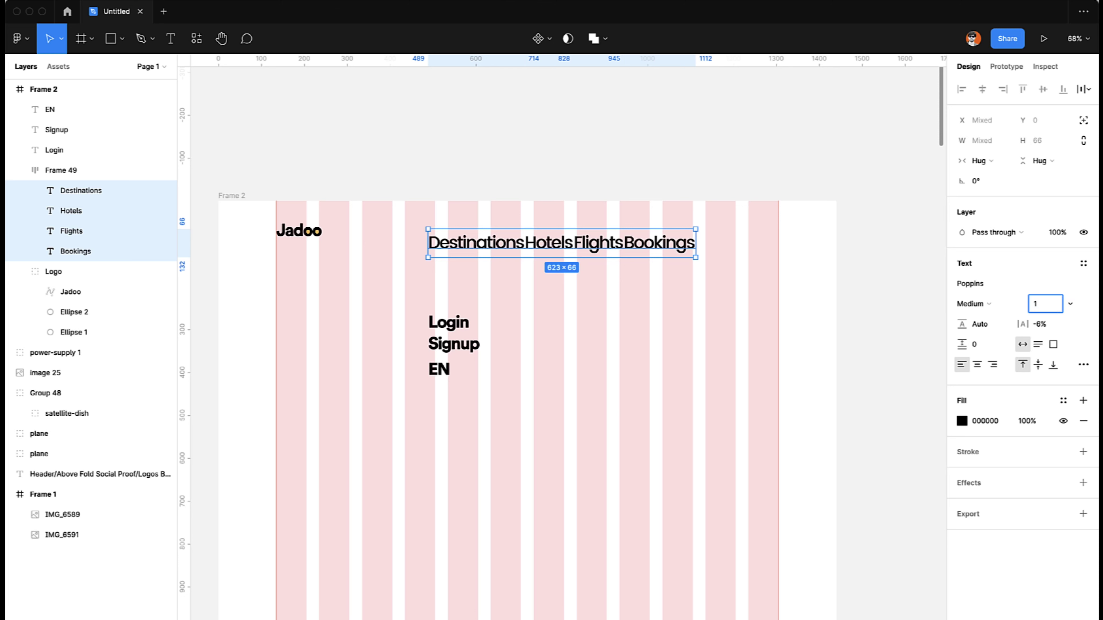
text(6)
key(Return)
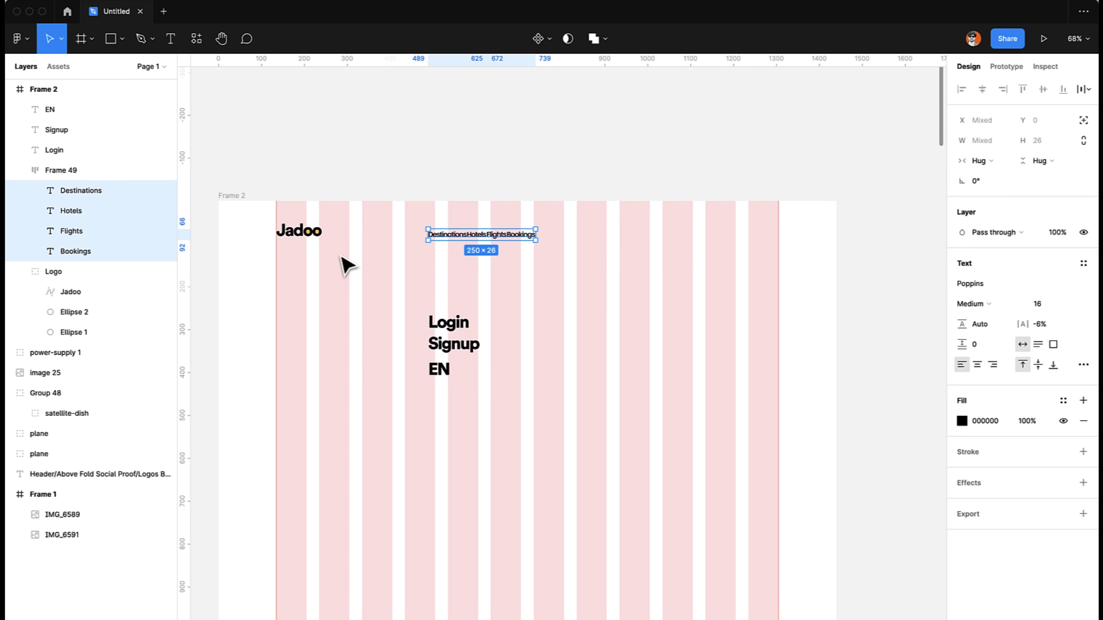
- Increase the menu row's item spacing to 40 and nudge the row left
click(57, 169)
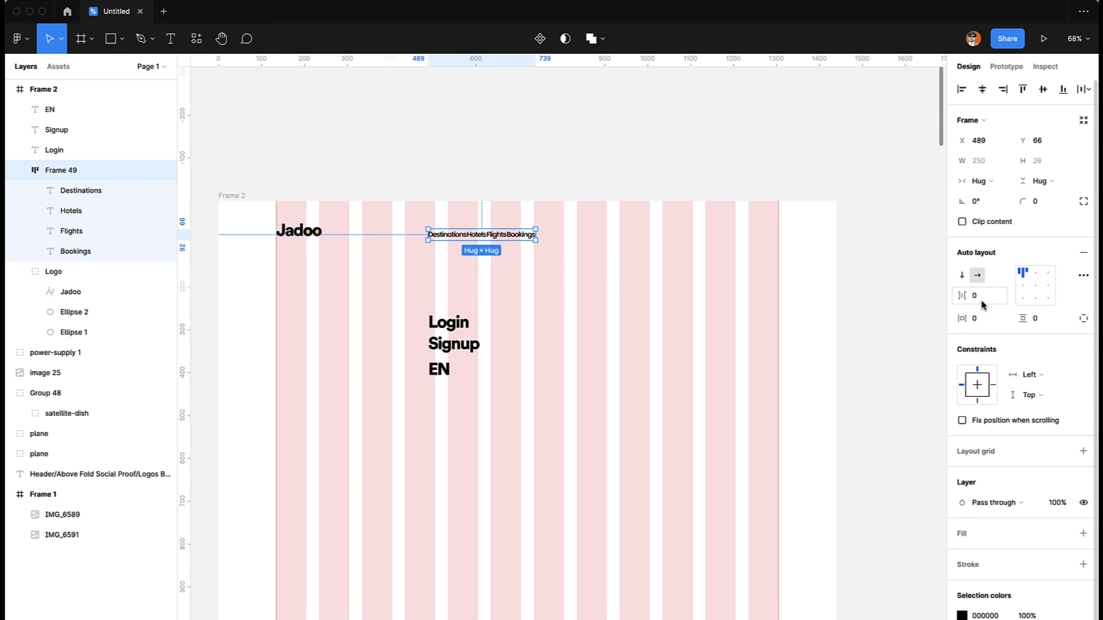
click(980, 319)
click(980, 295)
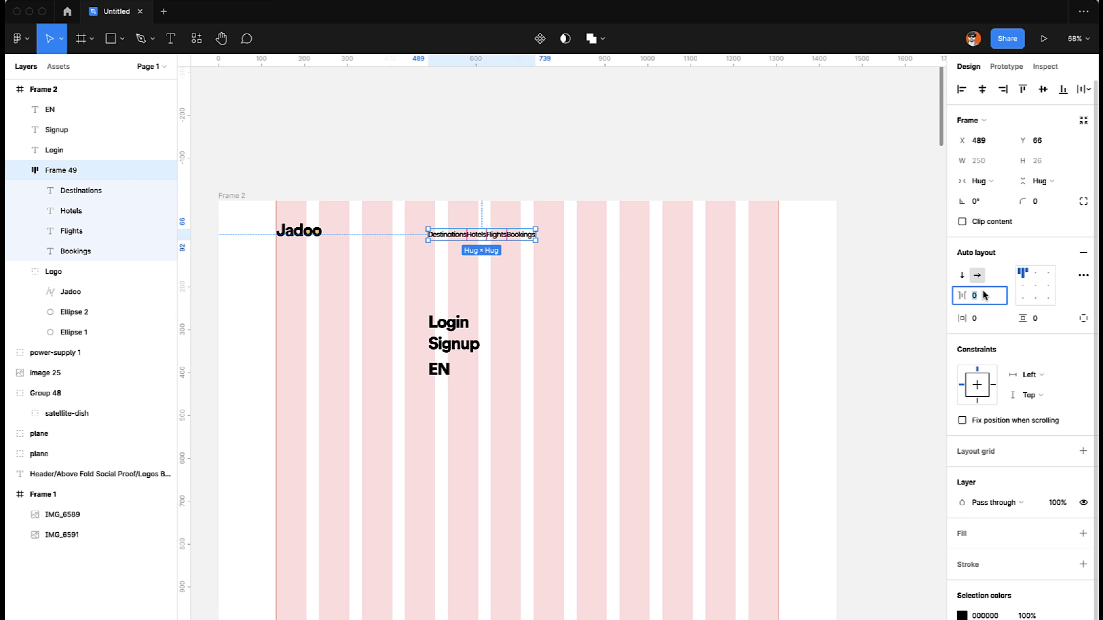
key(shift+Up)
key(shift+Up)
key(shift+Up)
key(shift+Up)
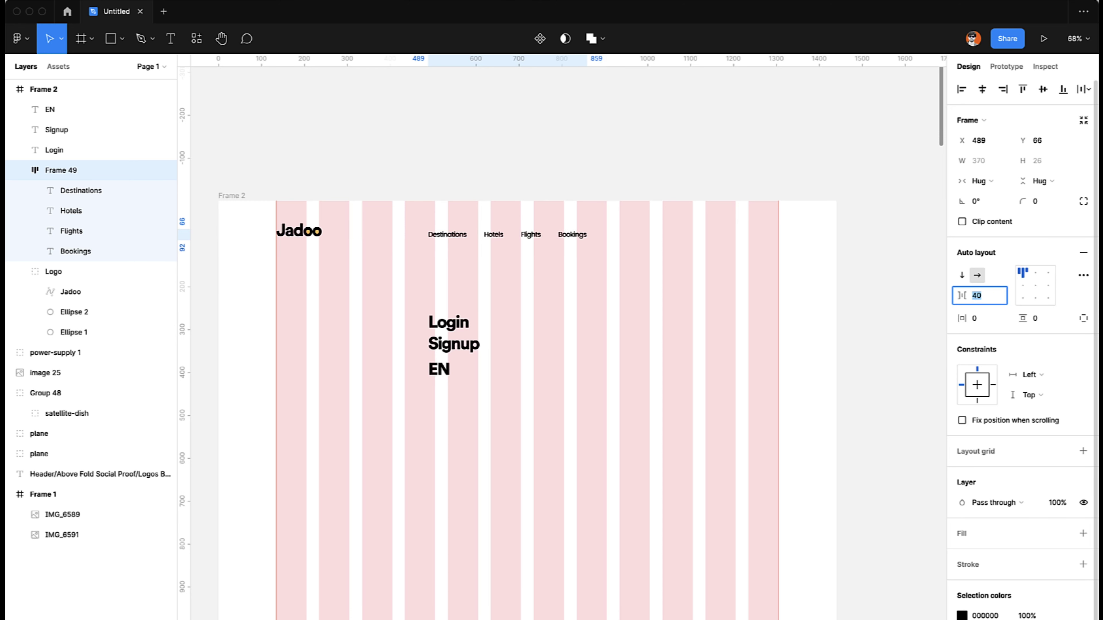
key(Escape)
key(shift+Left)
key(shift+Left)
key(shift+Left)
key(shift+Left)
key(shift+Left)
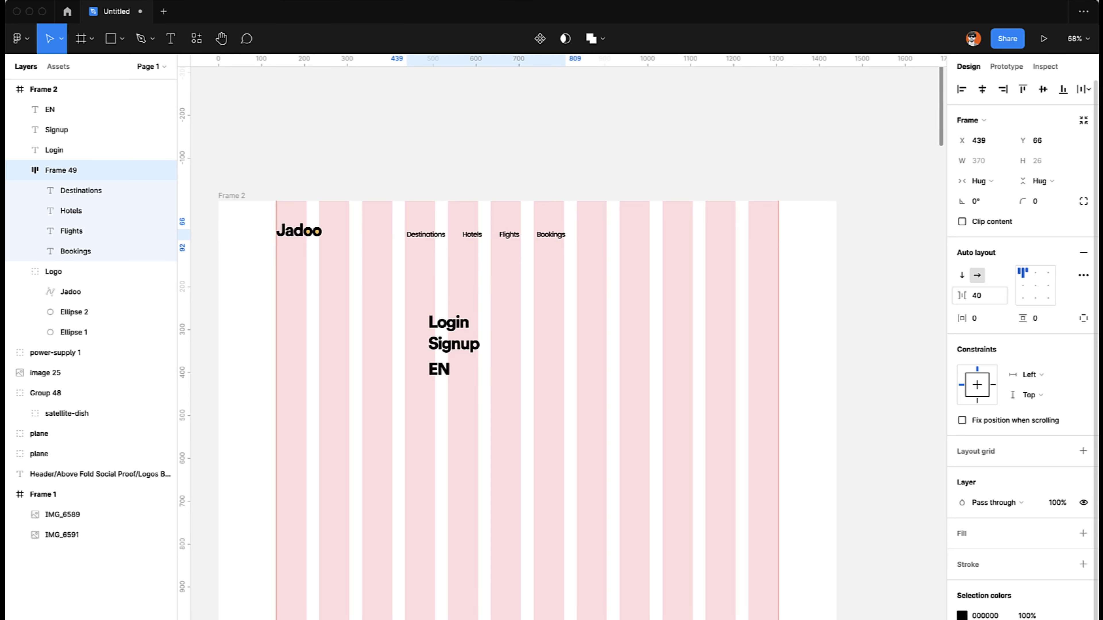
key(shift+0)
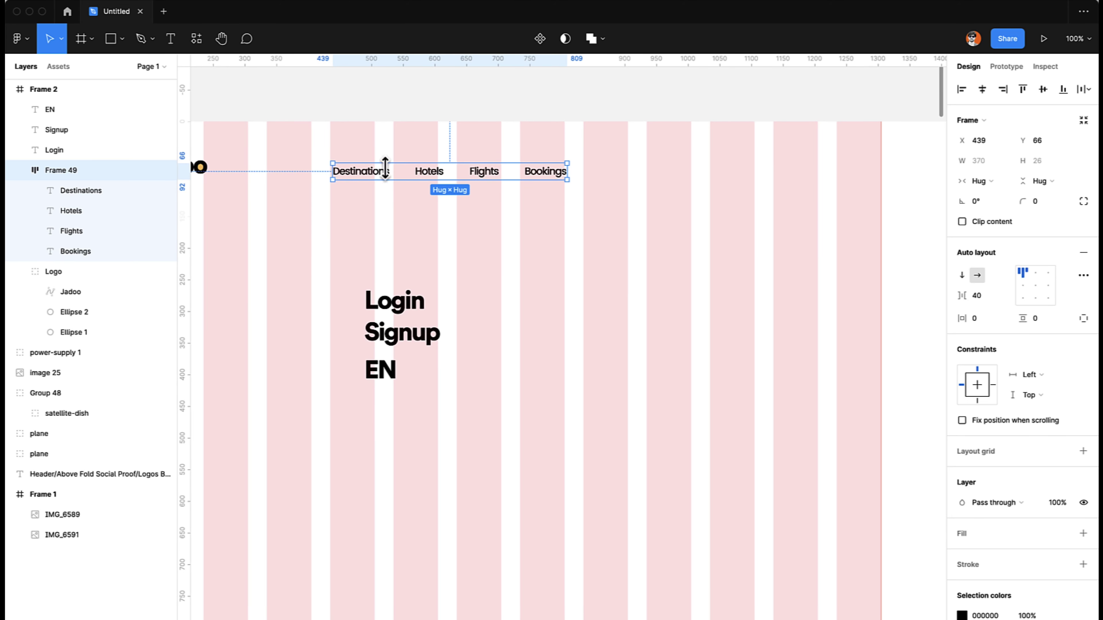
- Change the four menu labels' weight to SemiBold
click(357, 174)
shift+click(77, 251)
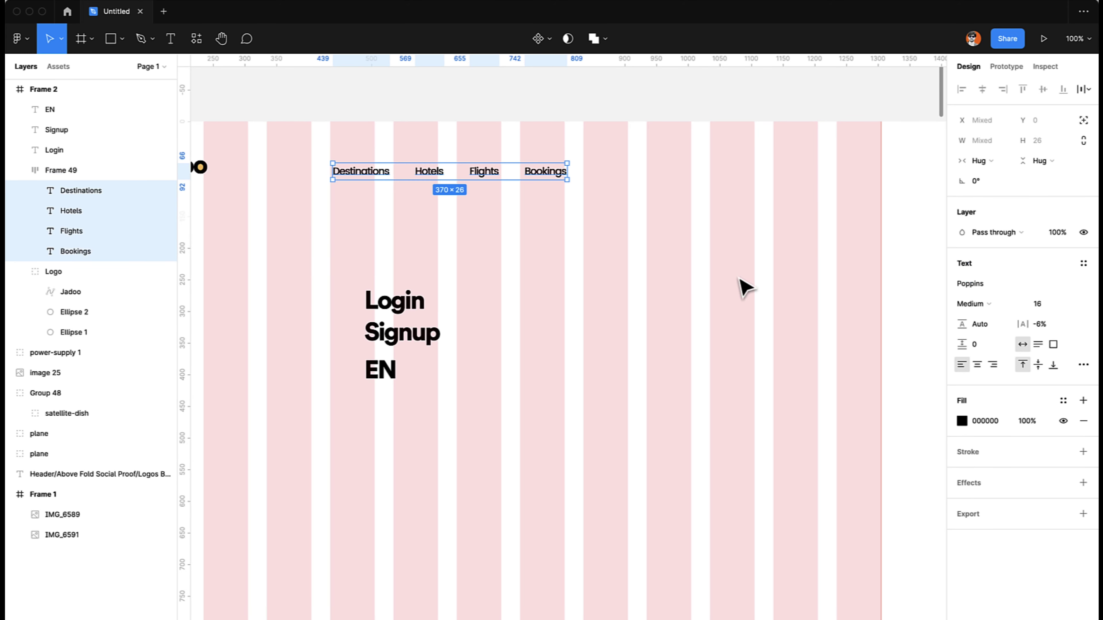
click(976, 307)
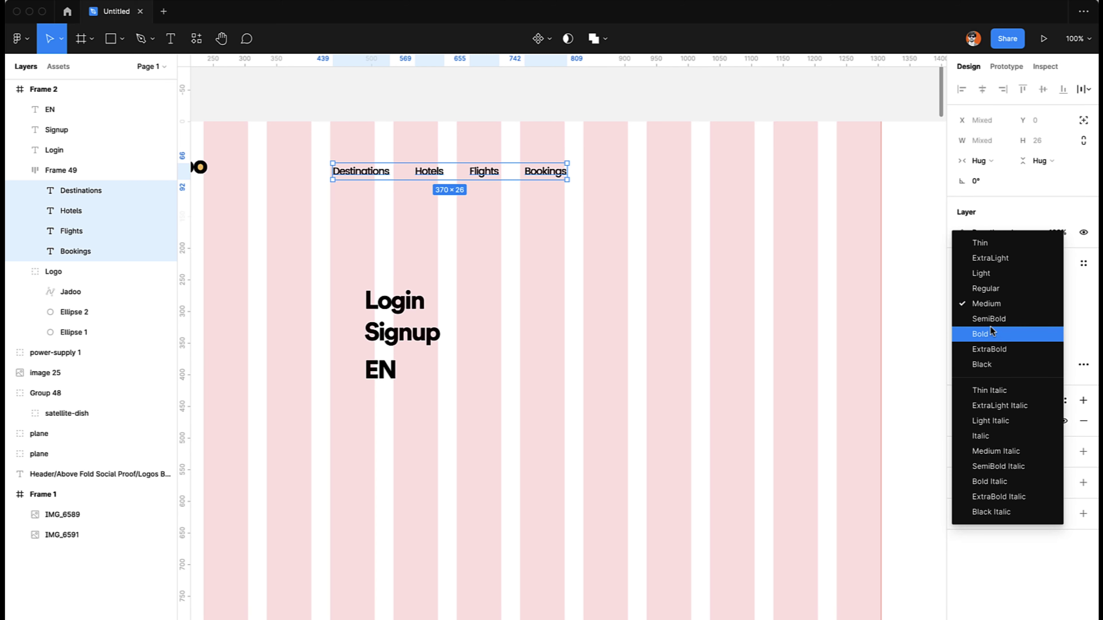
click(990, 325)
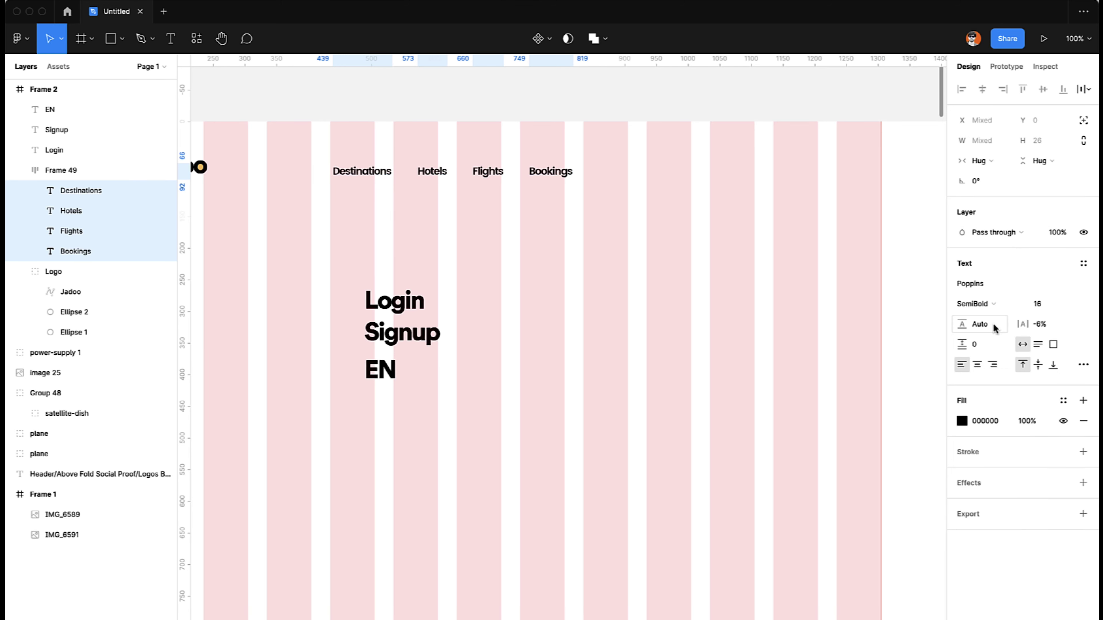
click(400, 342)
- Paste the Destinations text style onto Login, Signup and EN
double_click(364, 173)
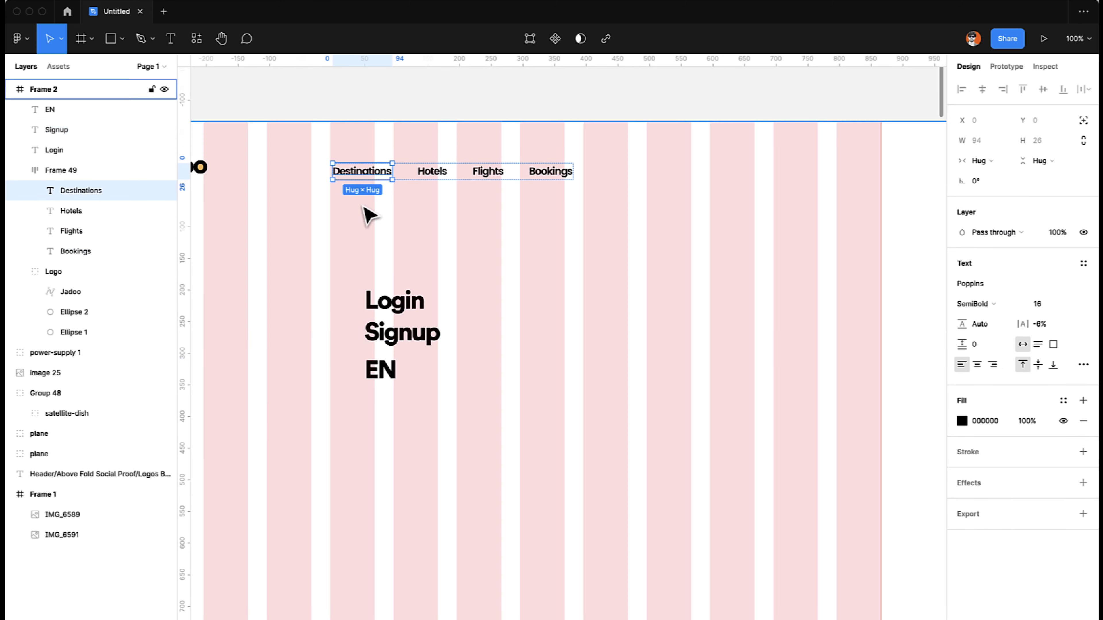
click(393, 306)
shift+click(397, 337)
shift+click(384, 375)
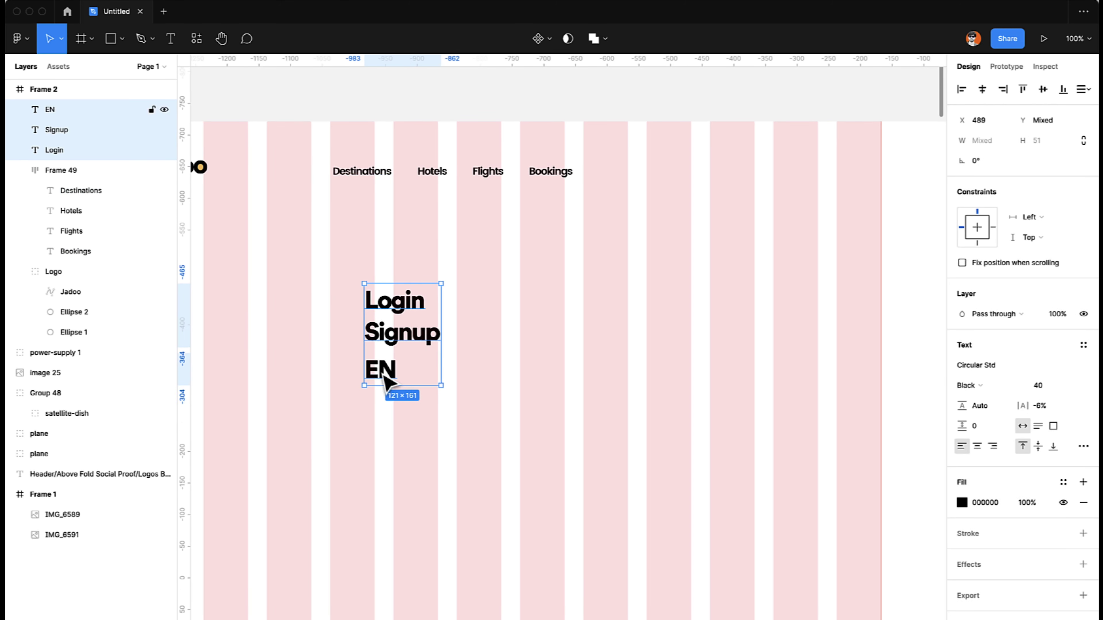
key(ctrl+z)
key(ctrl+shift+z)
double_click(524, 174)
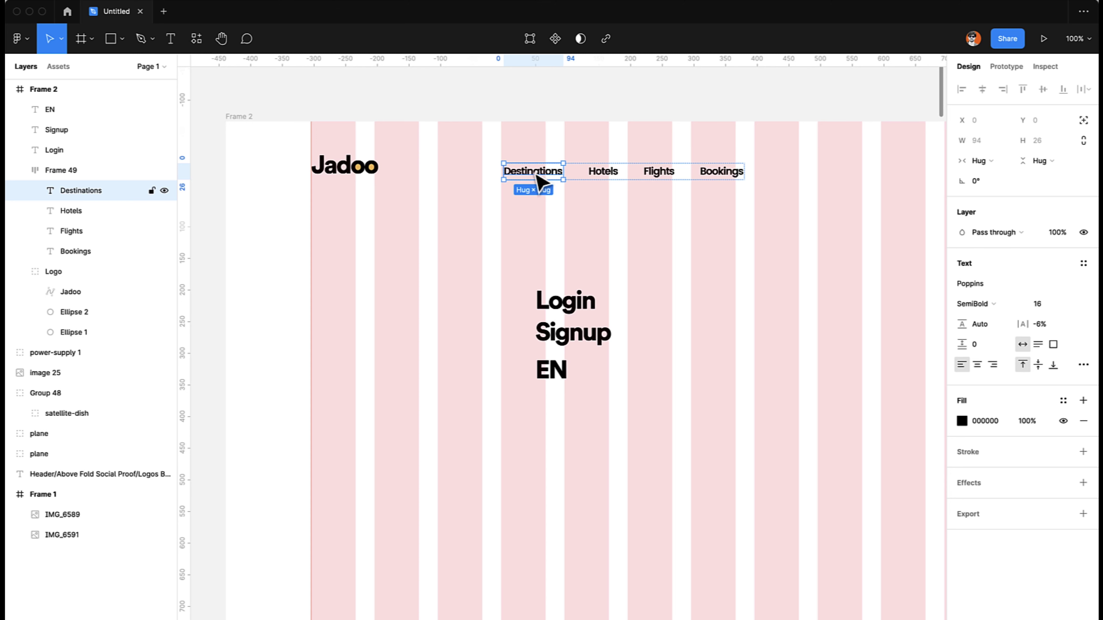
click(565, 310)
shift+click(560, 341)
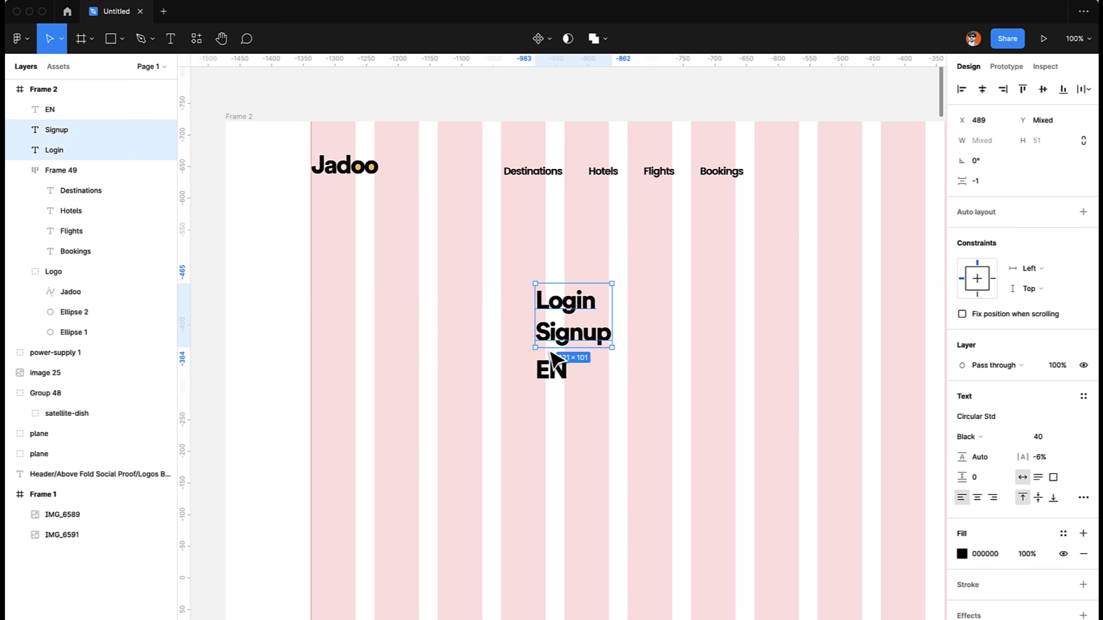
shift+click(551, 371)
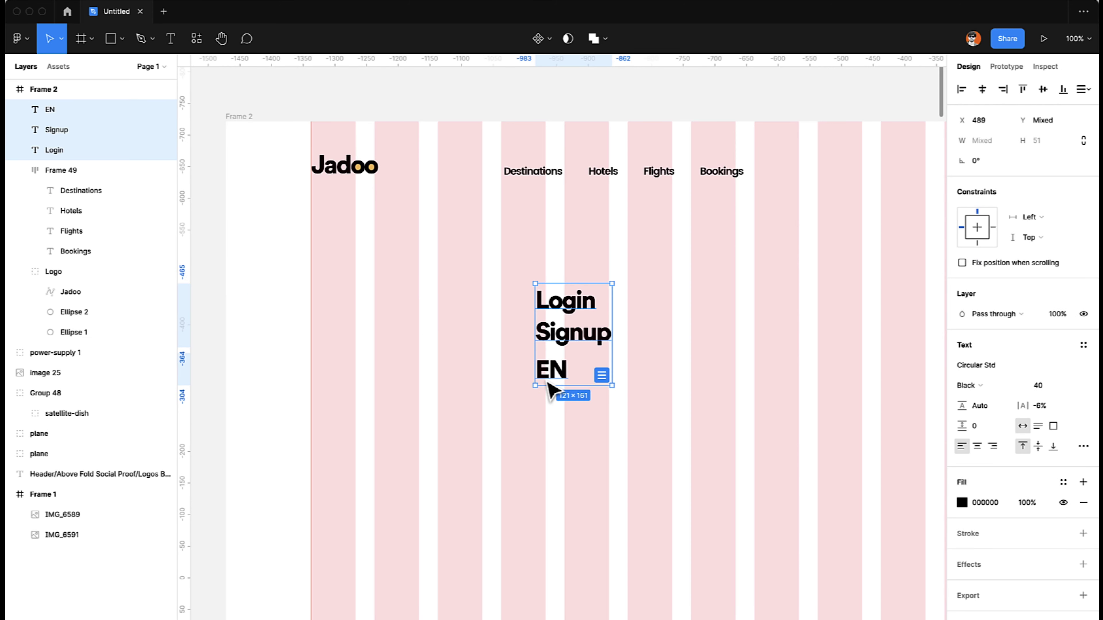
key(super+alt+v)
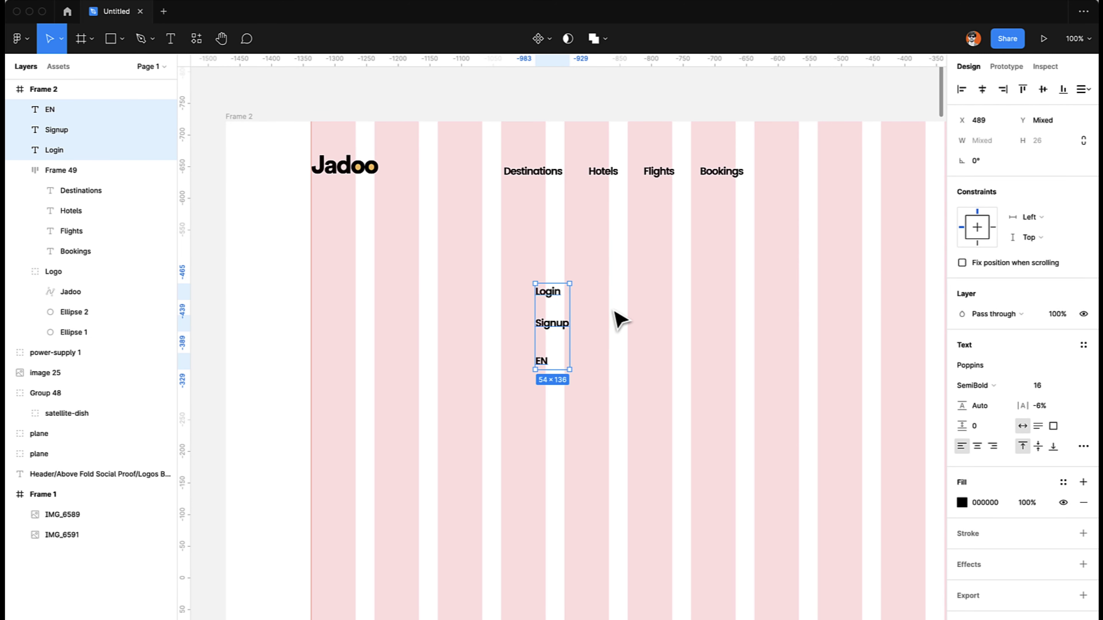
- Move Login, Signup and EN onto the nav row right of the menu, EN at the end
scroll(605, 319, right, 5)
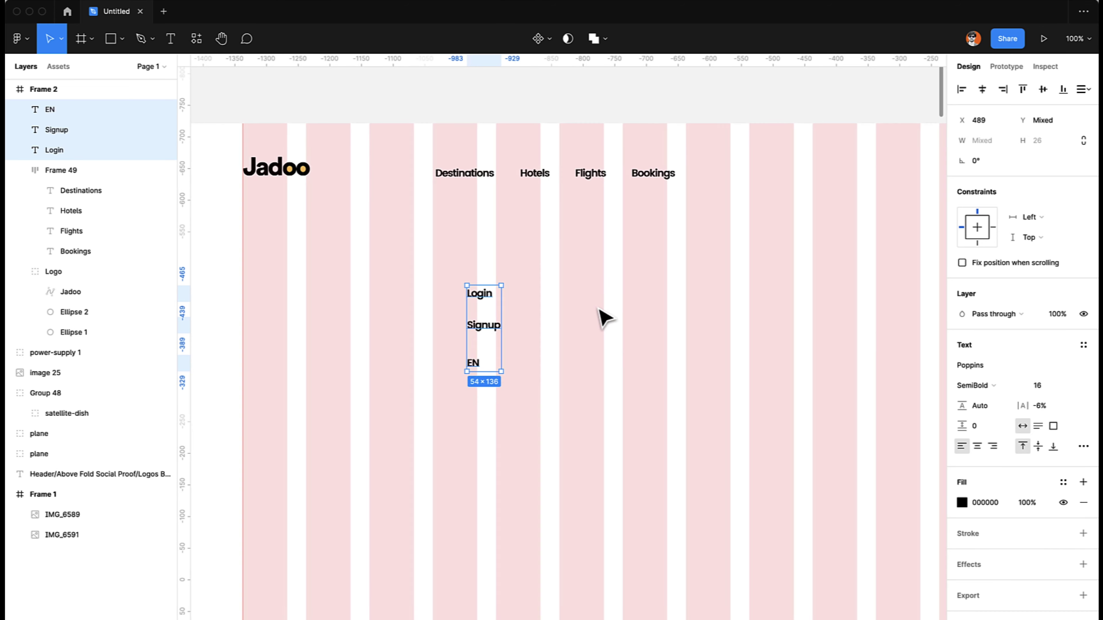
mouse_move(384, 347)
drag(385, 348, 857, 192)
click(686, 315)
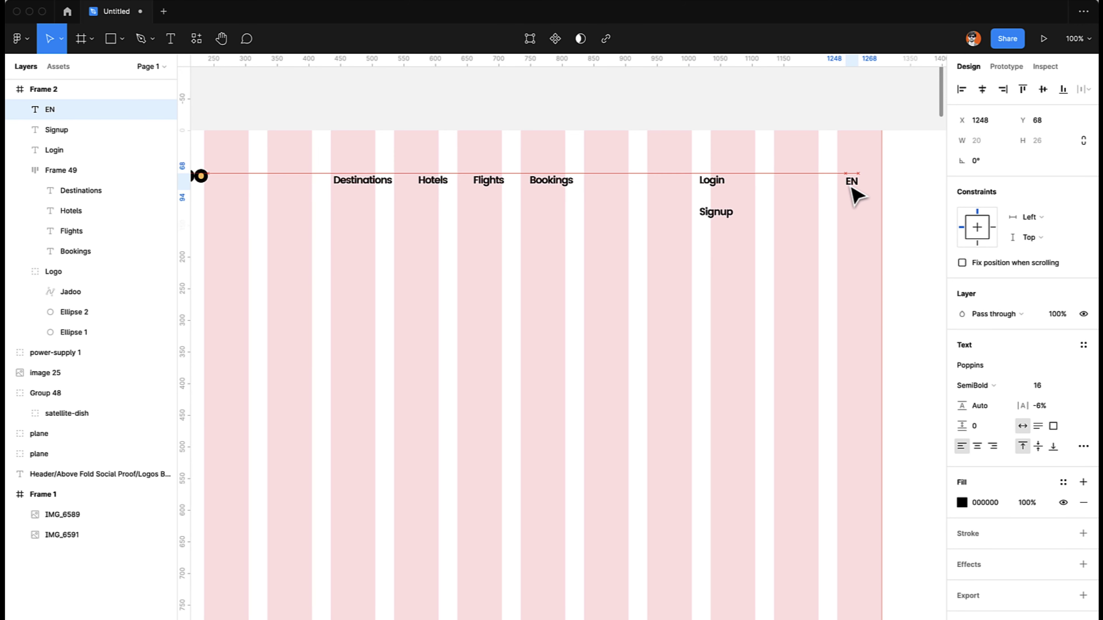
drag(712, 220, 775, 187)
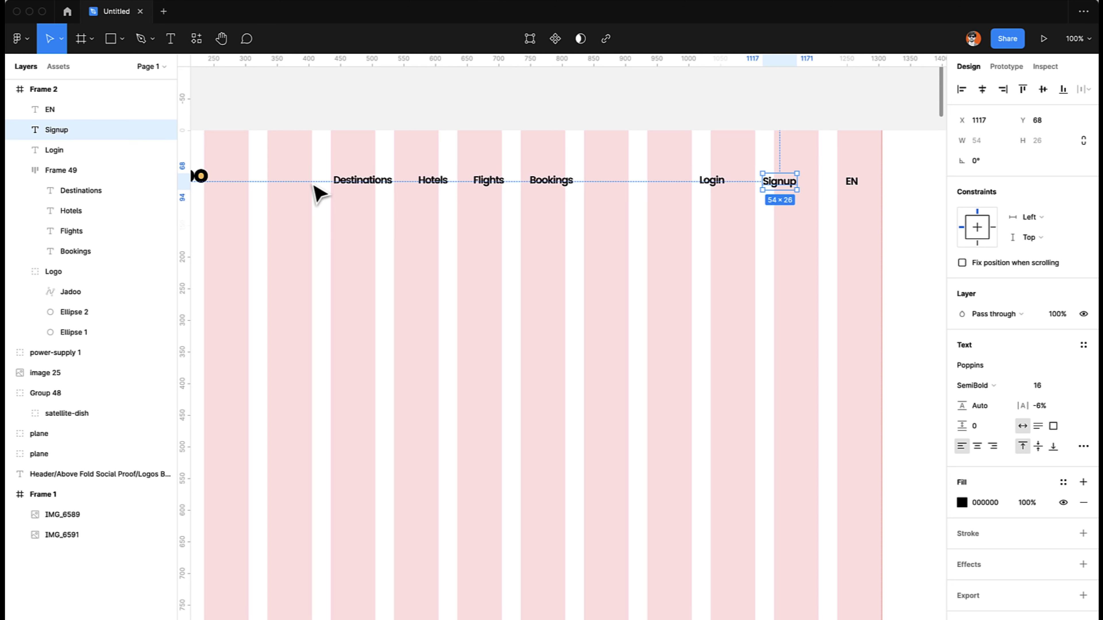
click(362, 181)
click(714, 186)
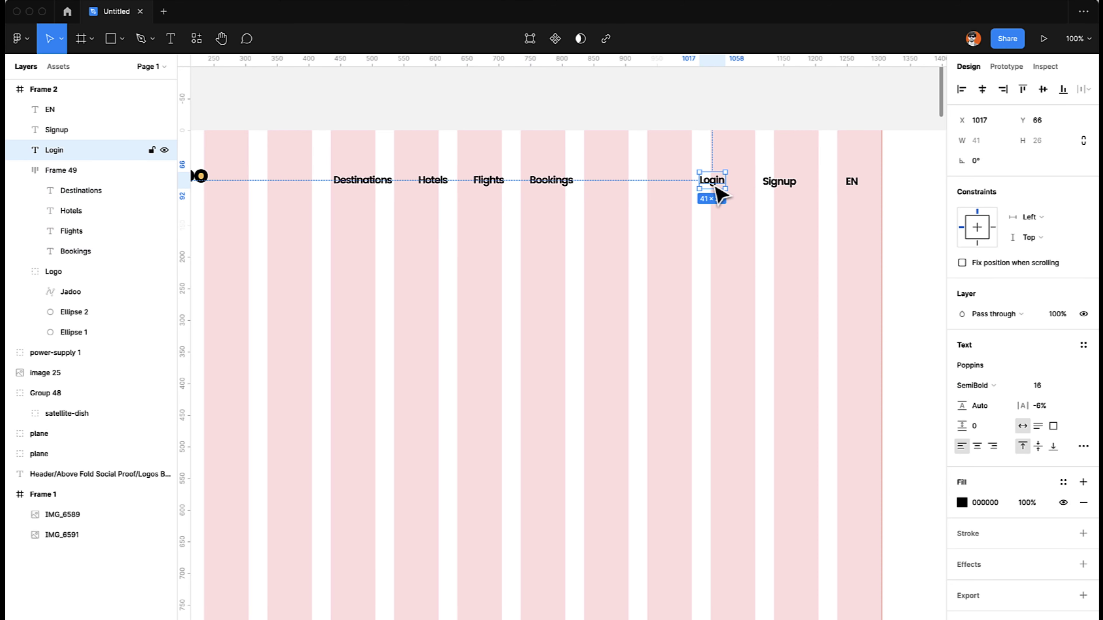
- Draw a 108 × 43 rectangle behind Signup with 1 px black stroke, 5 px radius, no fill
key(r)
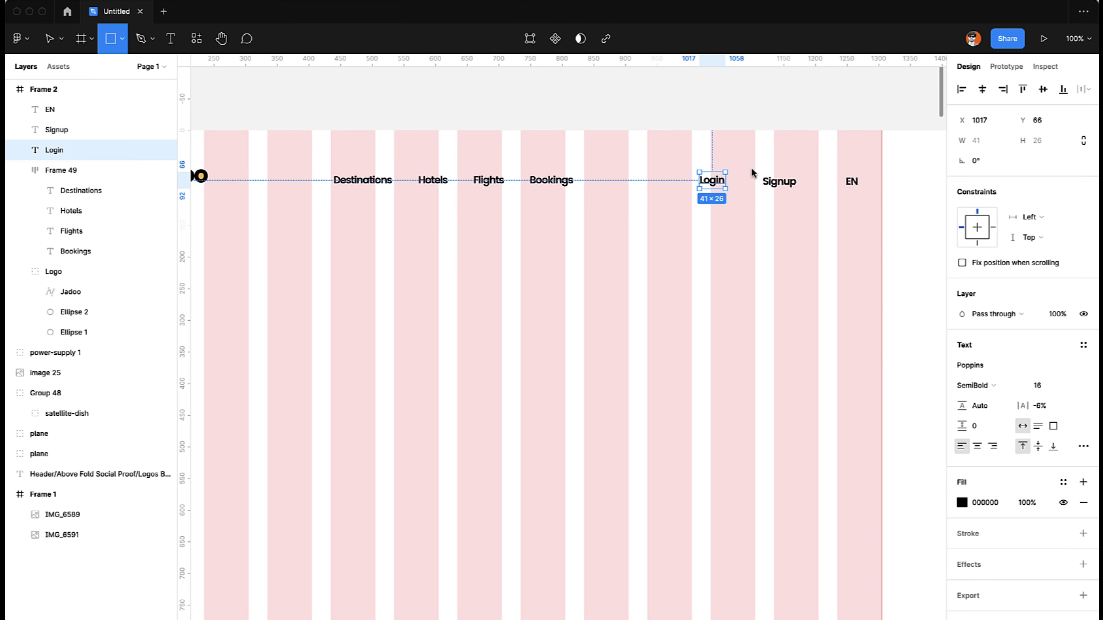
drag(745, 168, 812, 197)
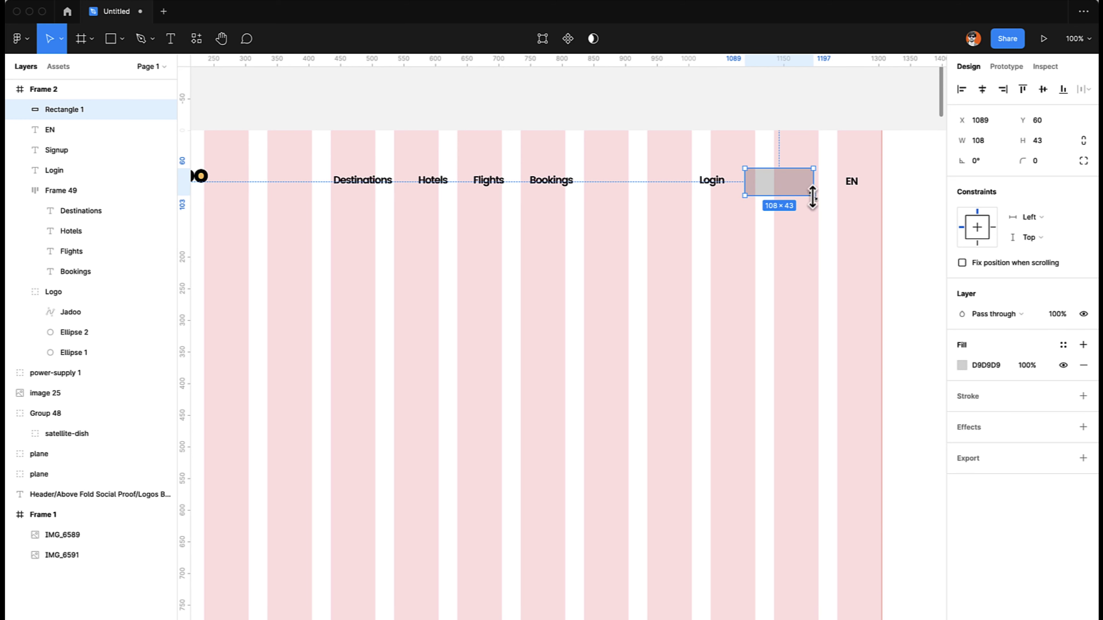
drag(67, 110, 66, 187)
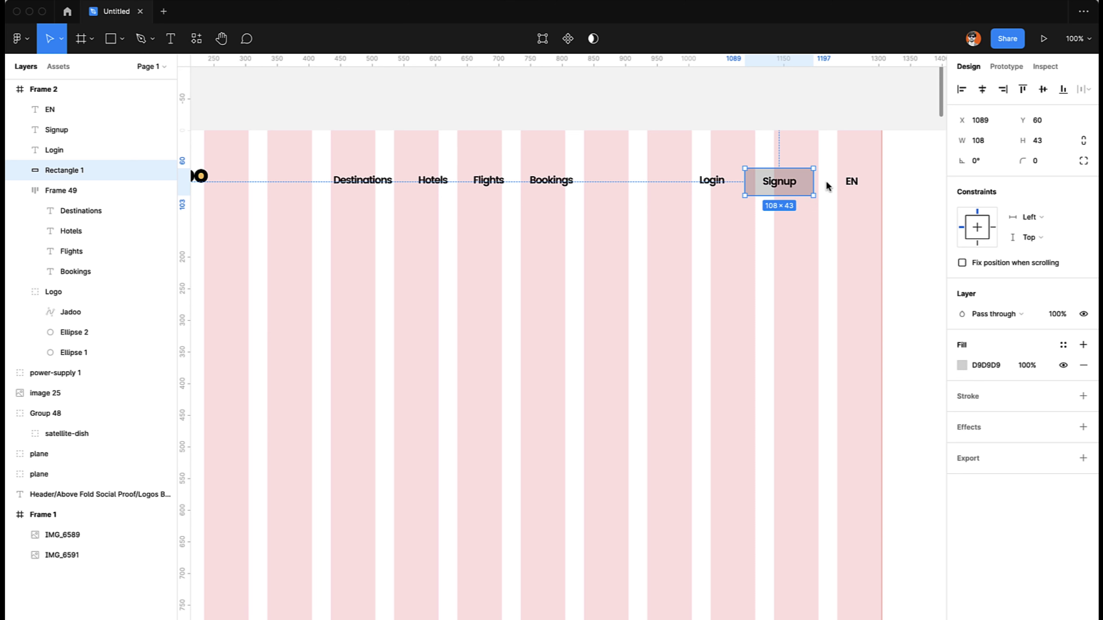
click(1083, 396)
click(1042, 162)
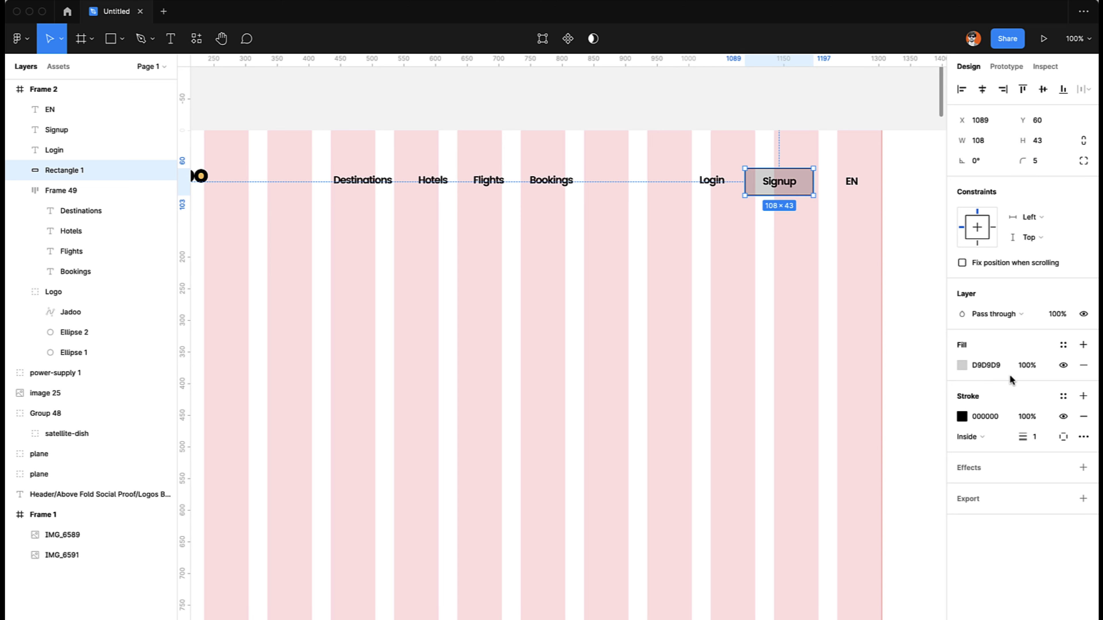
click(1084, 366)
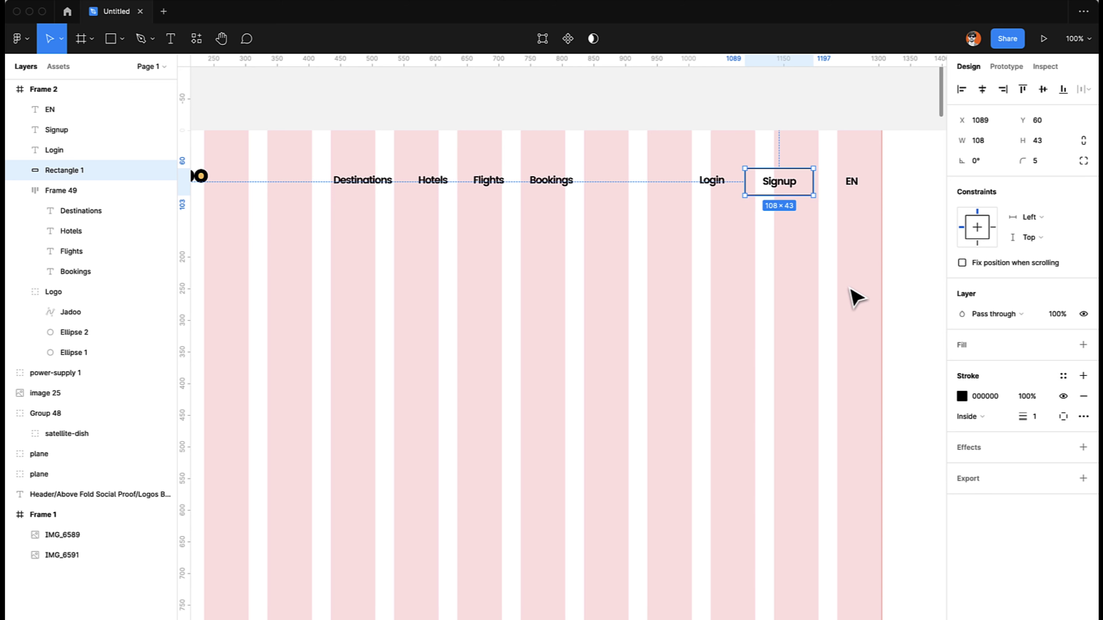
key(Up)
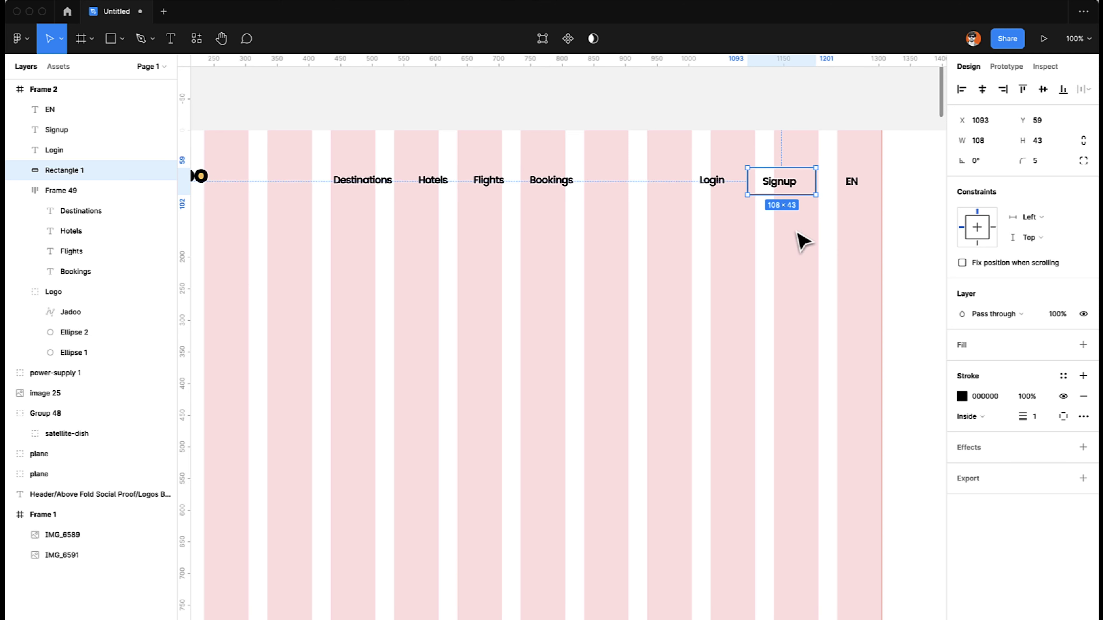
key(Right)
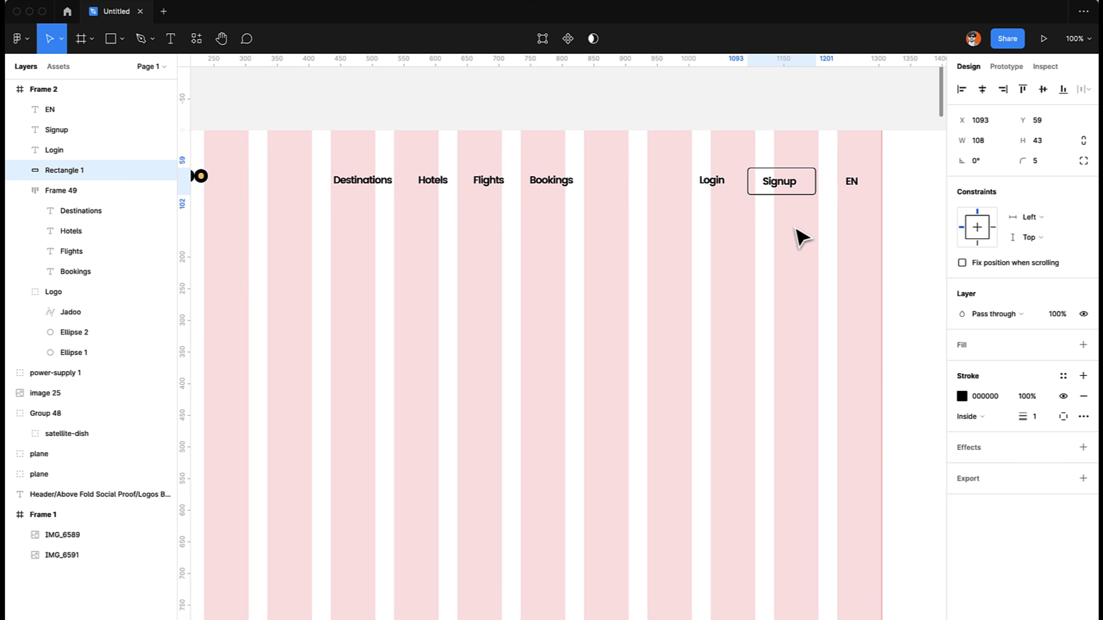
- Measure the Login–Signup gap and nudge Login left to x 1012
click(706, 180)
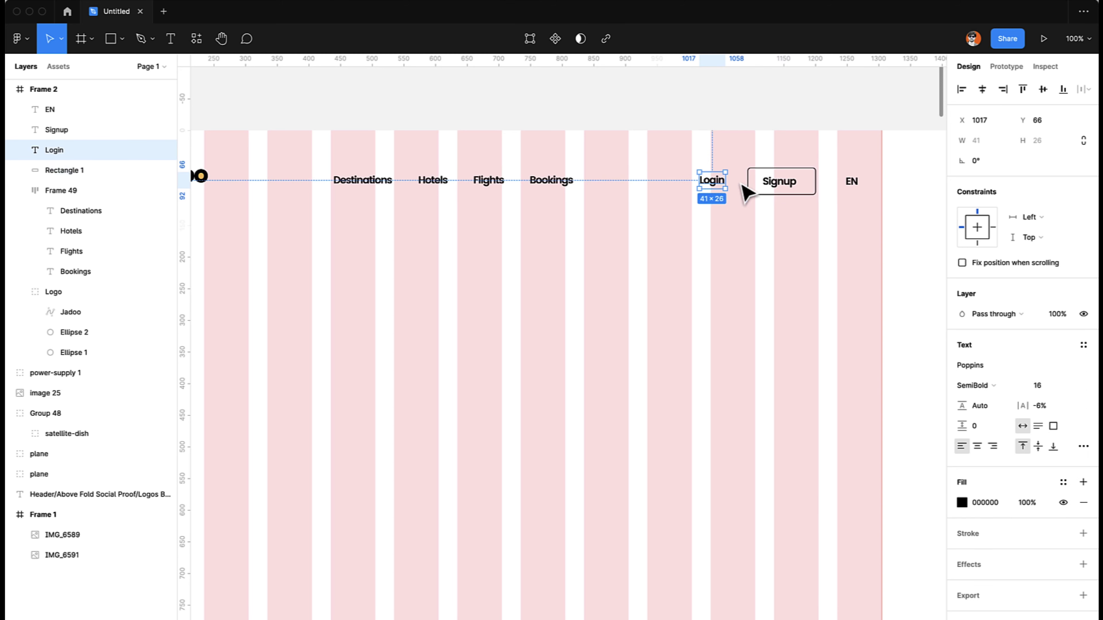
key(alt)
key(Left)
key(Left)
key(Left)
key(Left)
key(Left)
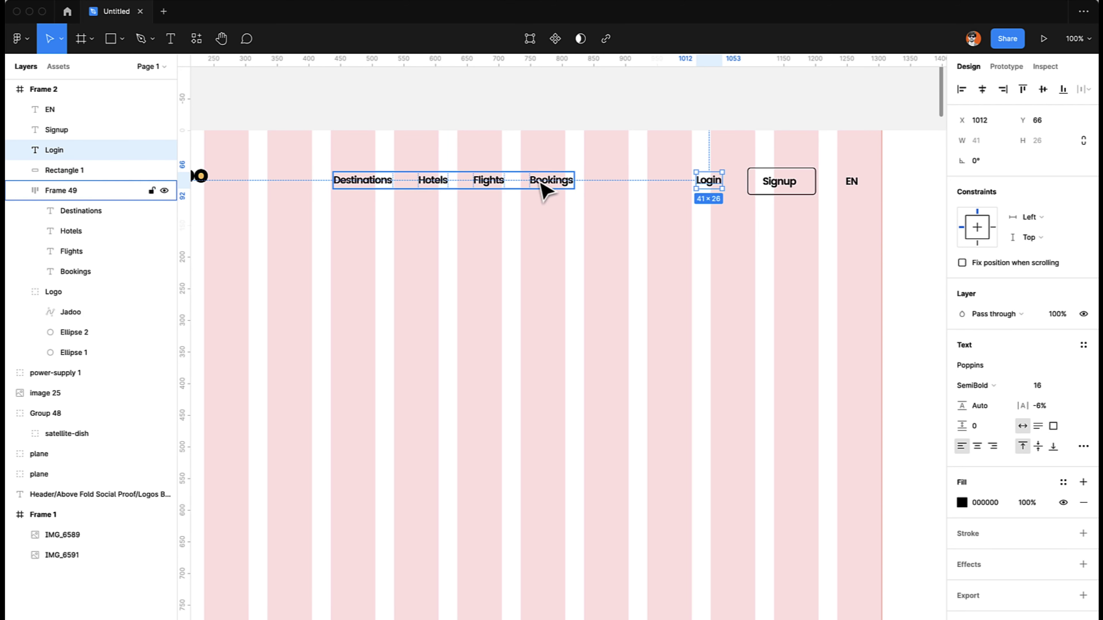
click(542, 190)
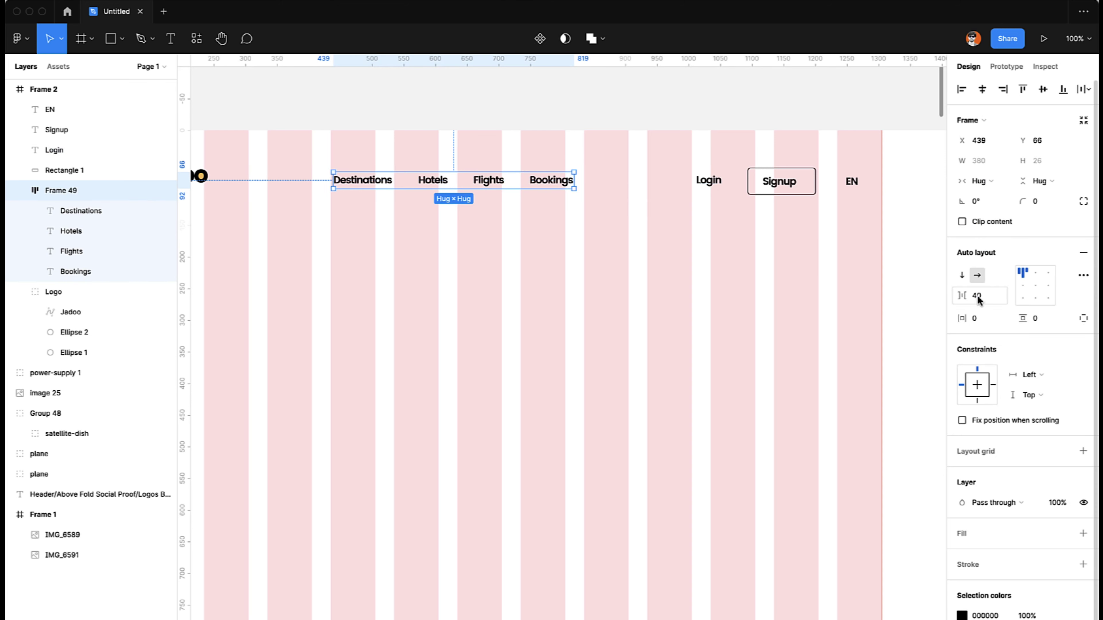
click(711, 186)
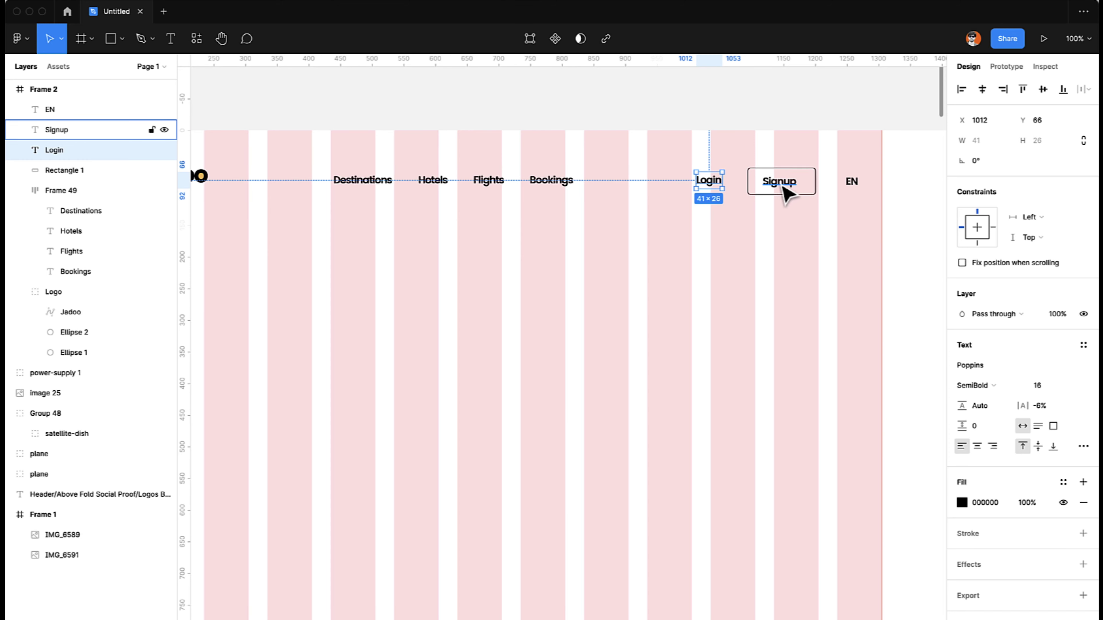
- Nudge EN left to x 1243, about 40 px from Signup, and zoom in on it
click(853, 184)
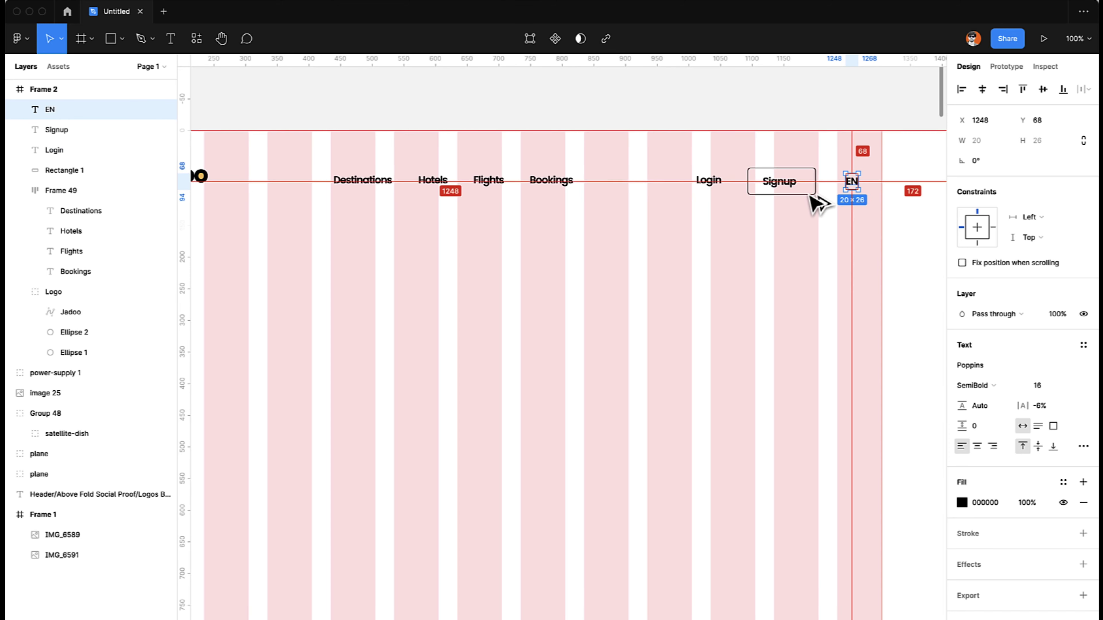
key(Left)
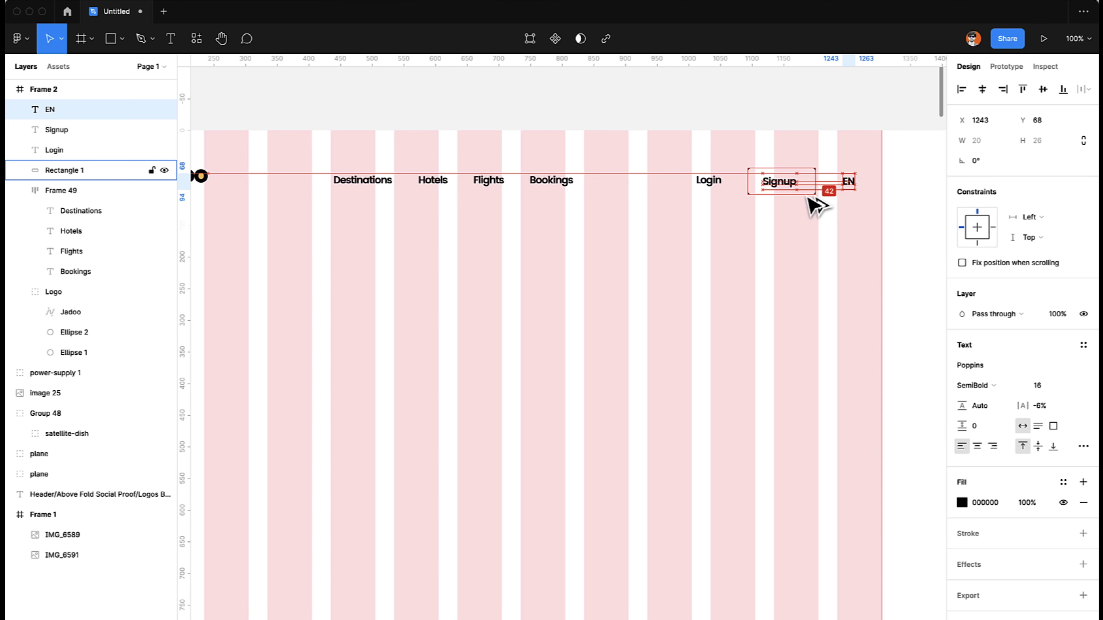
key(Escape)
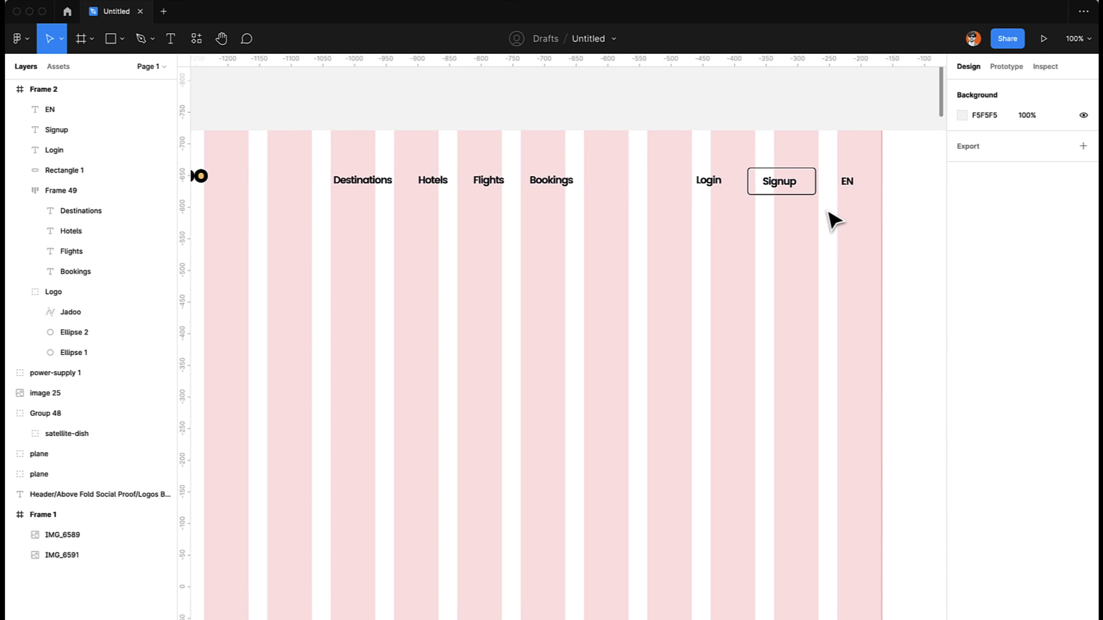
scroll(832, 217, right, 3)
scroll(832, 221, up, 5)
scroll(832, 221, up, 5)
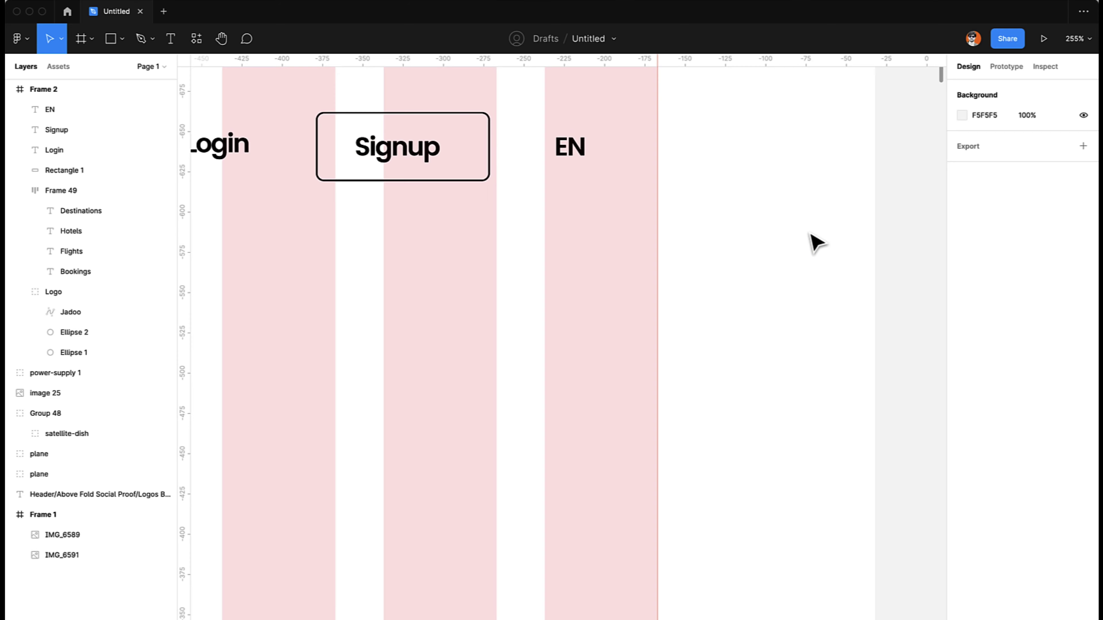
scroll(813, 242, up, 1)
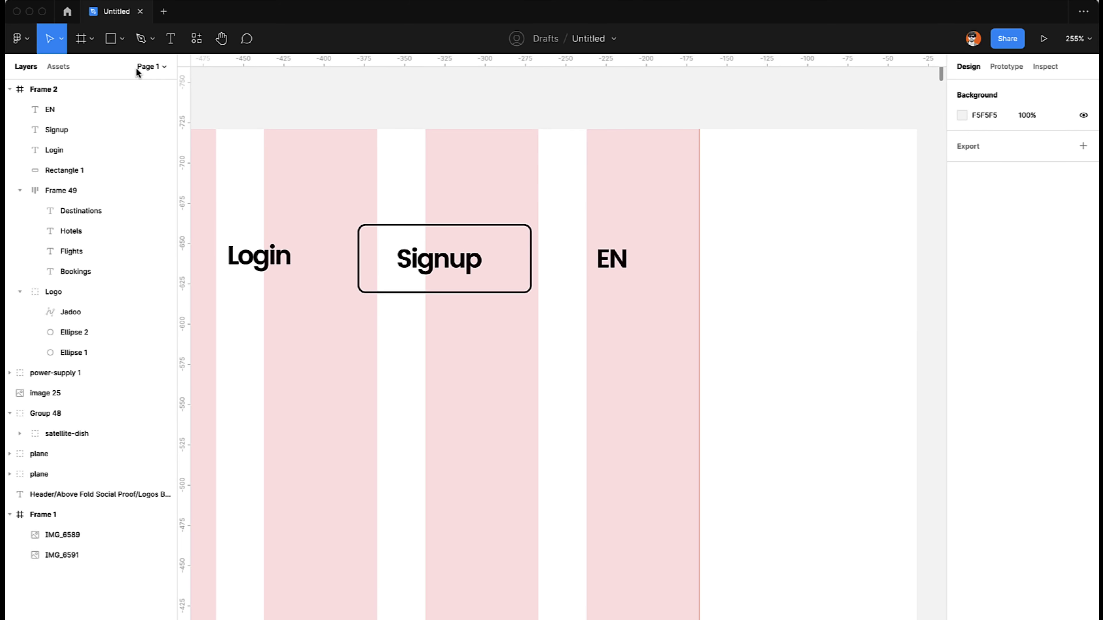
key(p)
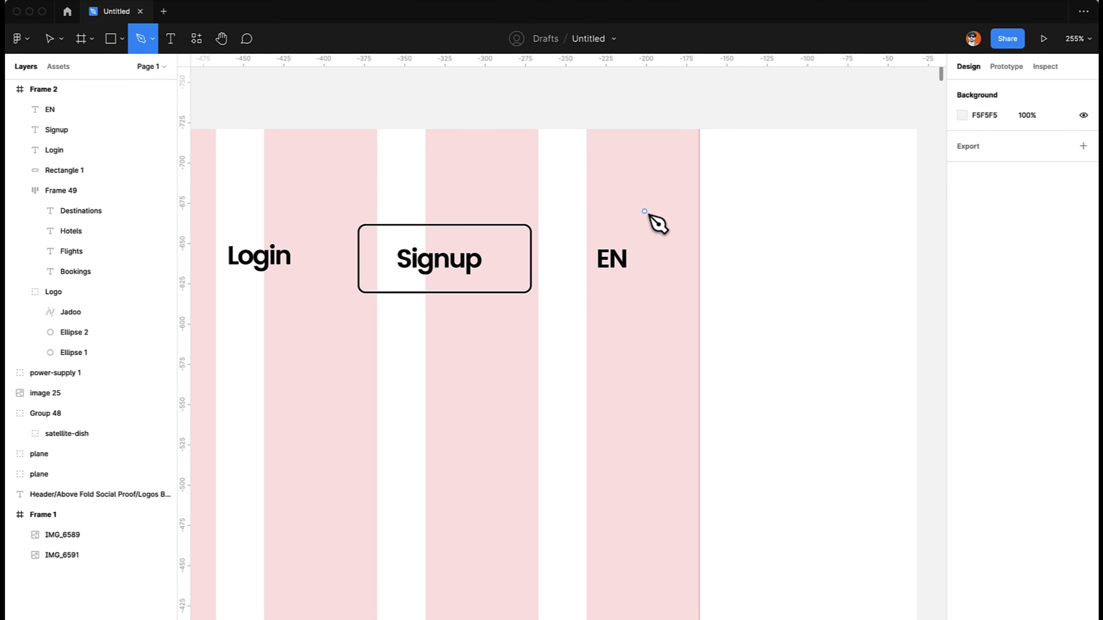
- Draw a three-point V chevron right of EN and give it a 1.5 px stroke
click(648, 251)
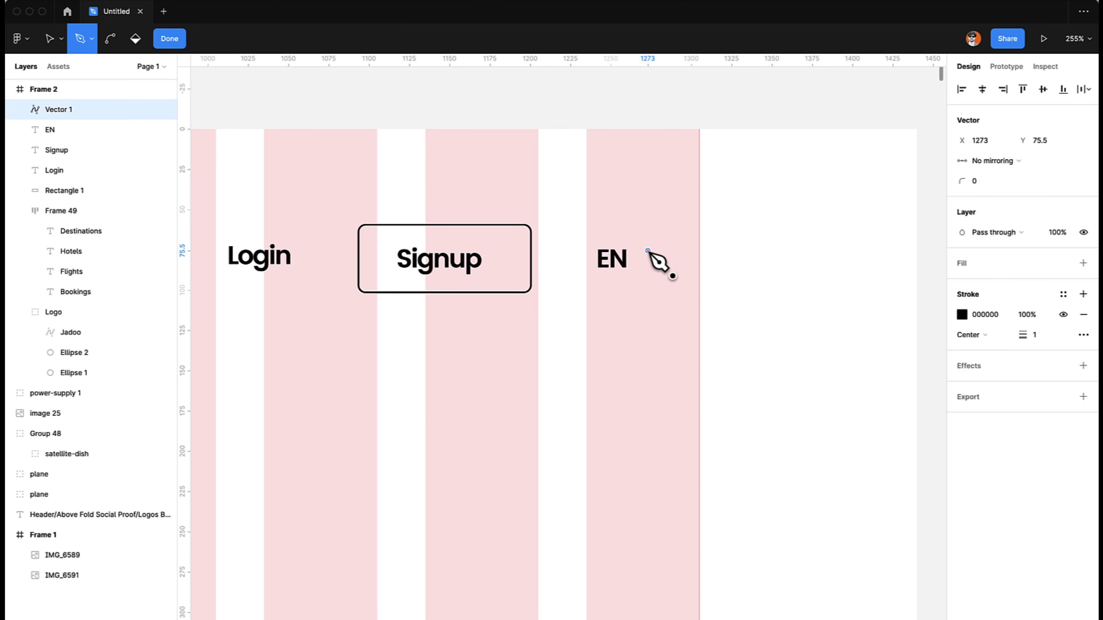
click(663, 266)
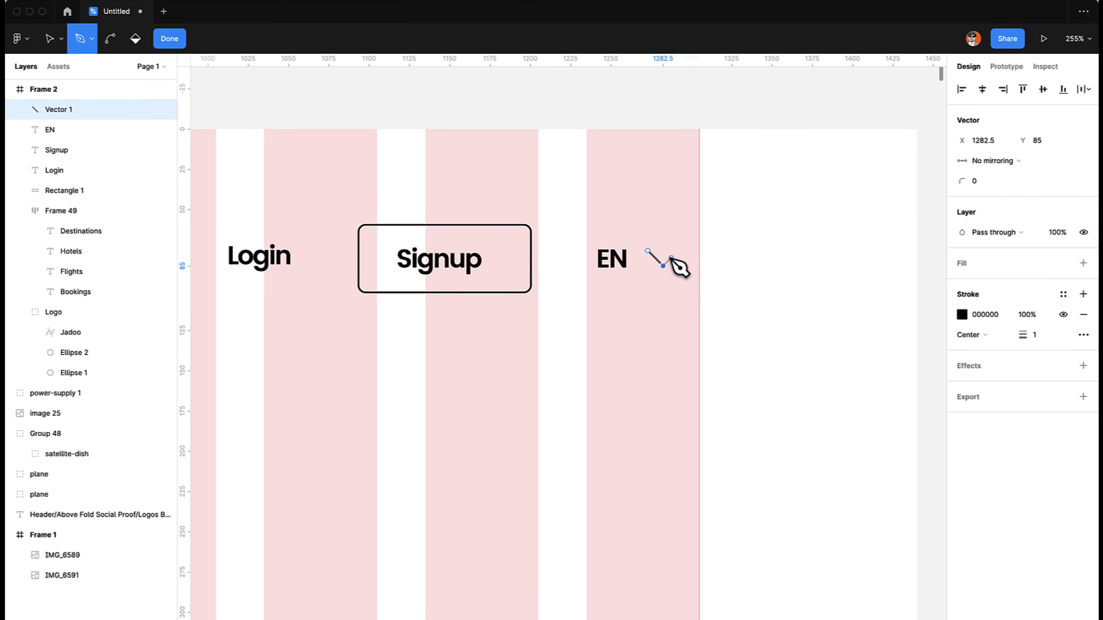
click(678, 251)
key(Escape)
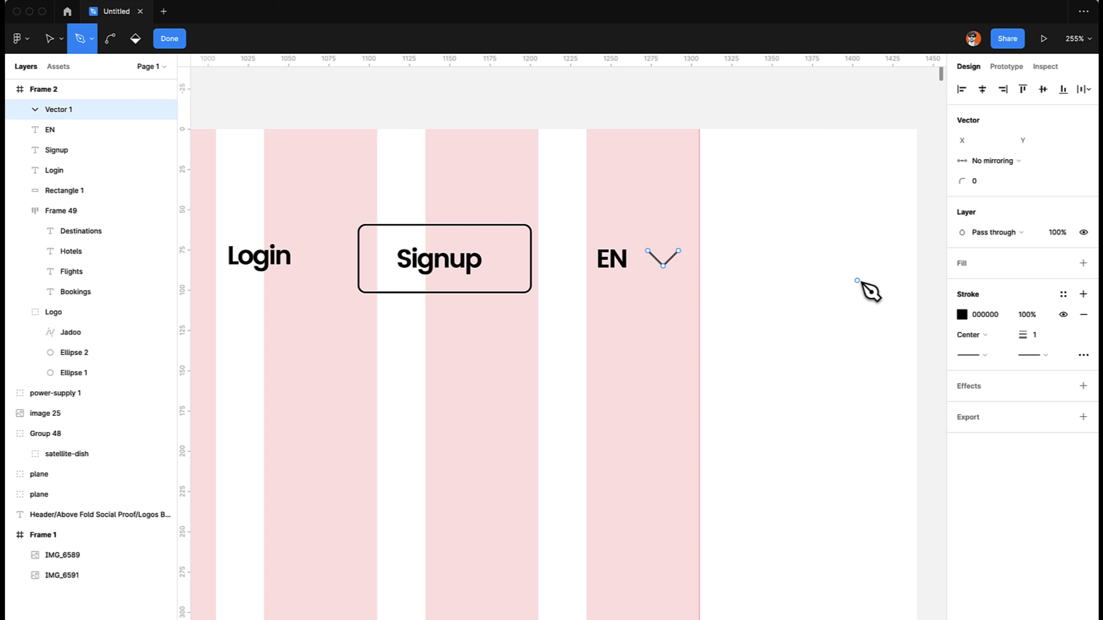
key(Escape)
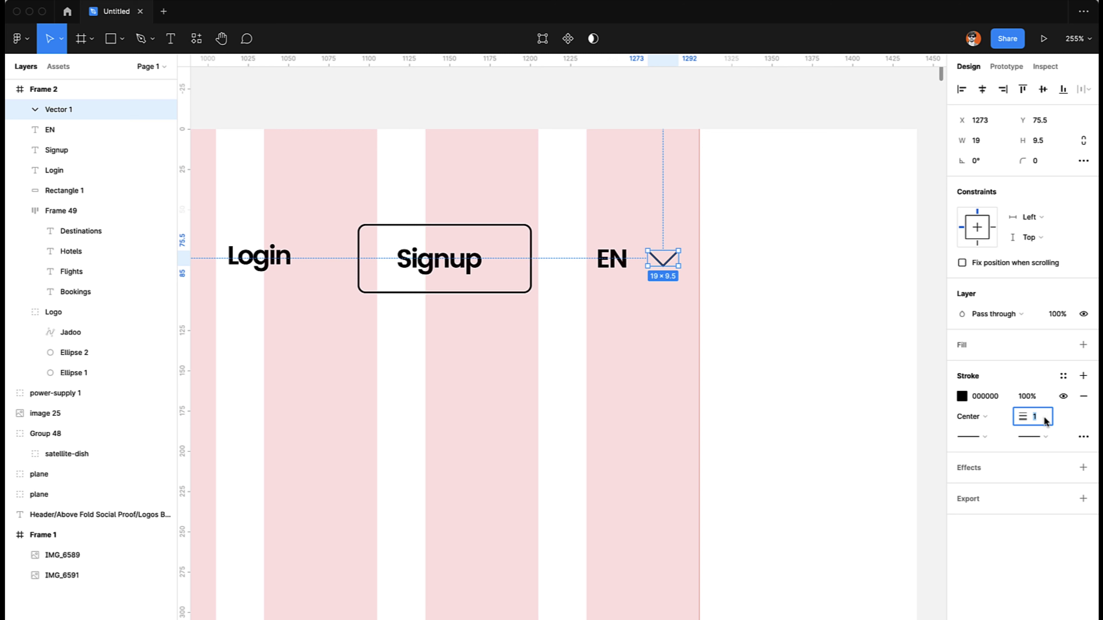
key(Return)
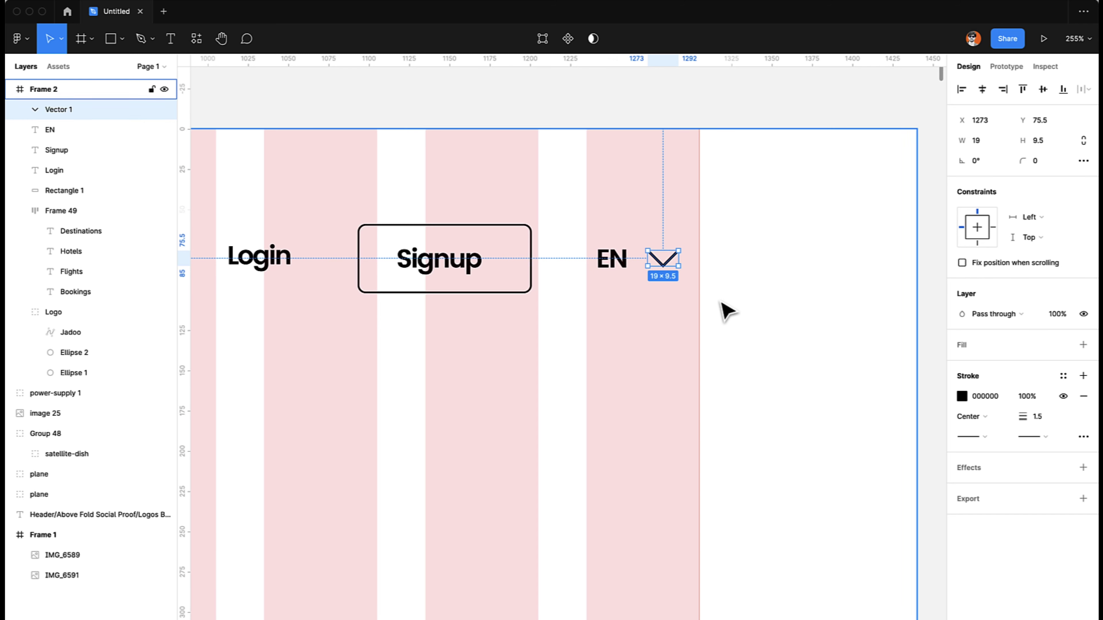
key(shift+0)
click(675, 339)
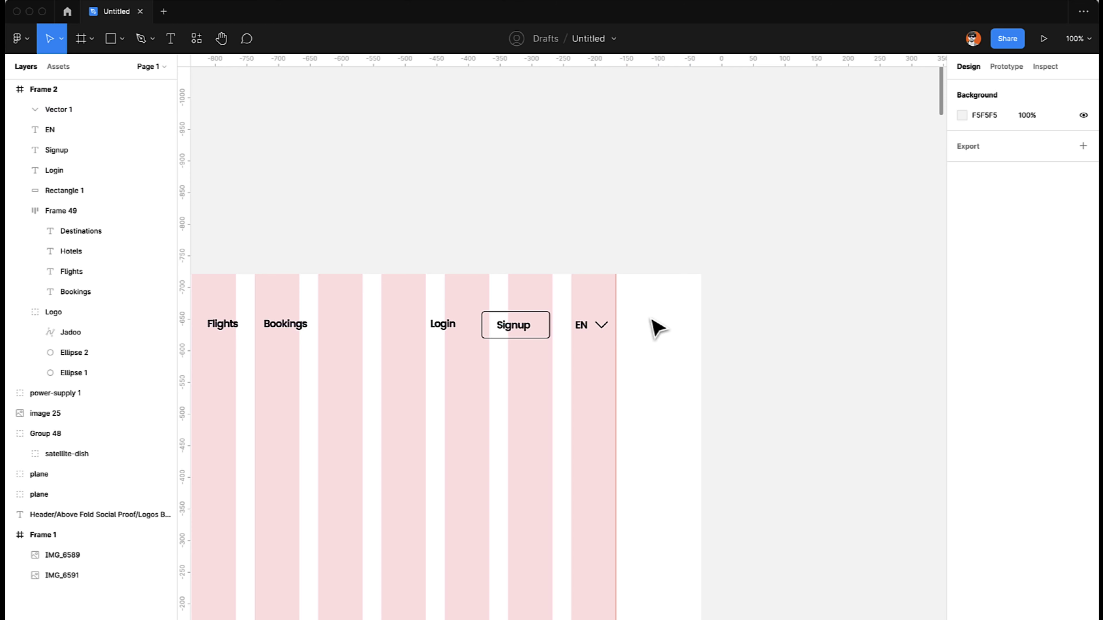
- Scale the chevron down to 11 × 6 around its centre
scroll(611, 318, right, 3)
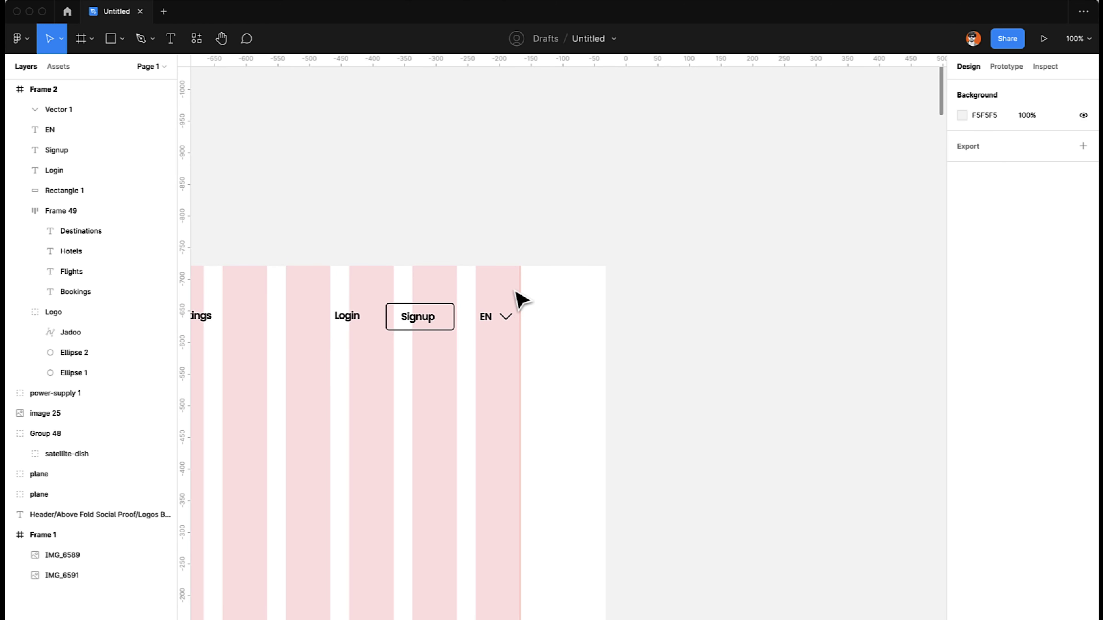
scroll(494, 335, up, 5)
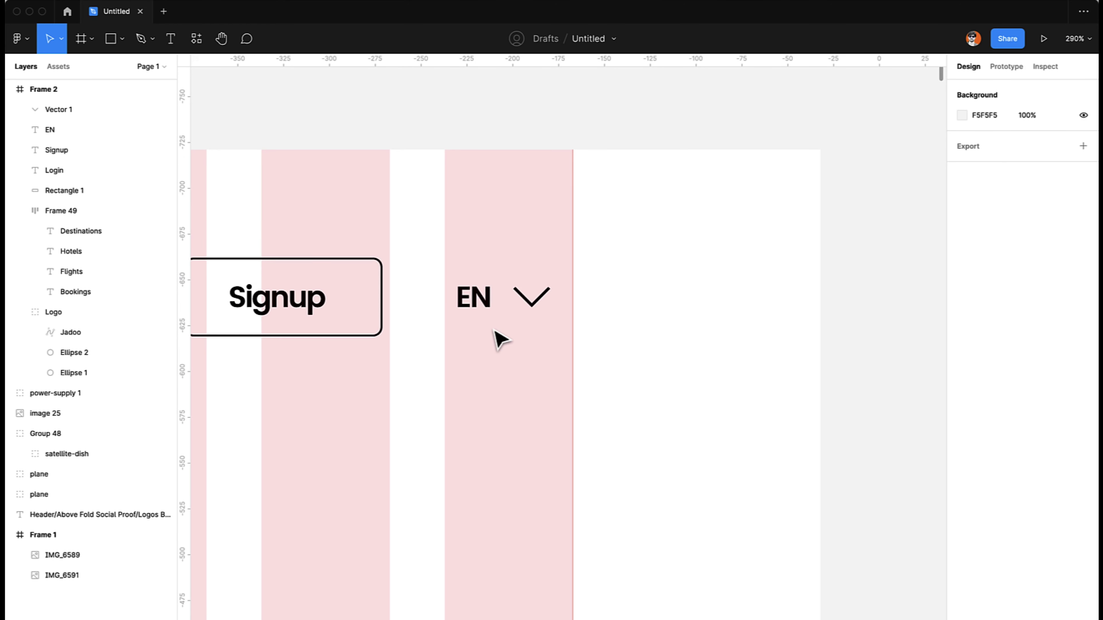
click(533, 299)
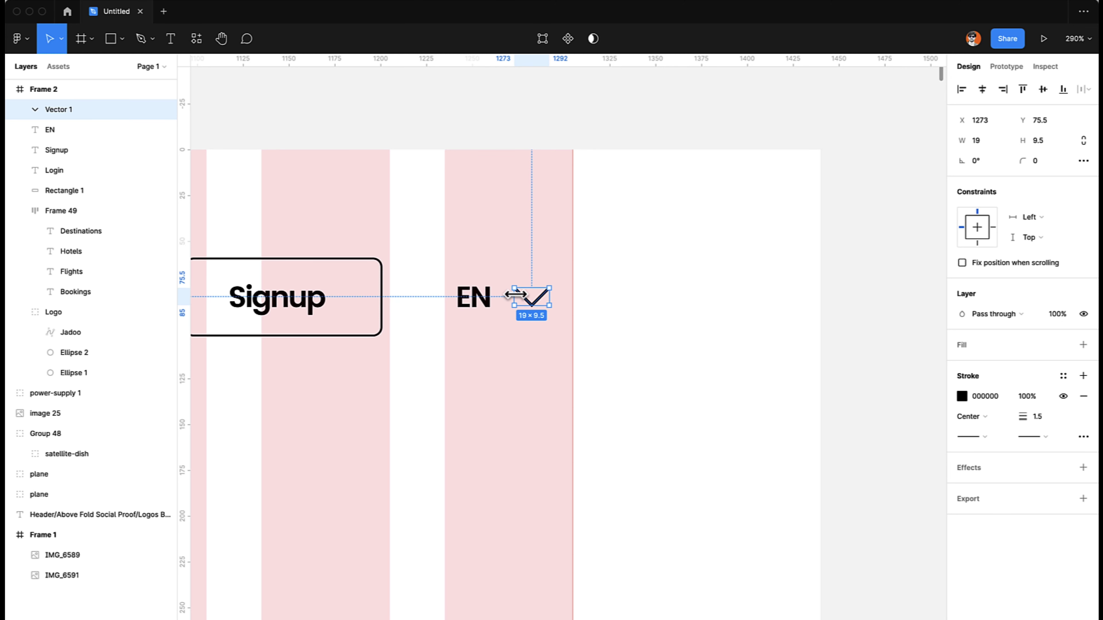
drag(520, 292, 521, 291)
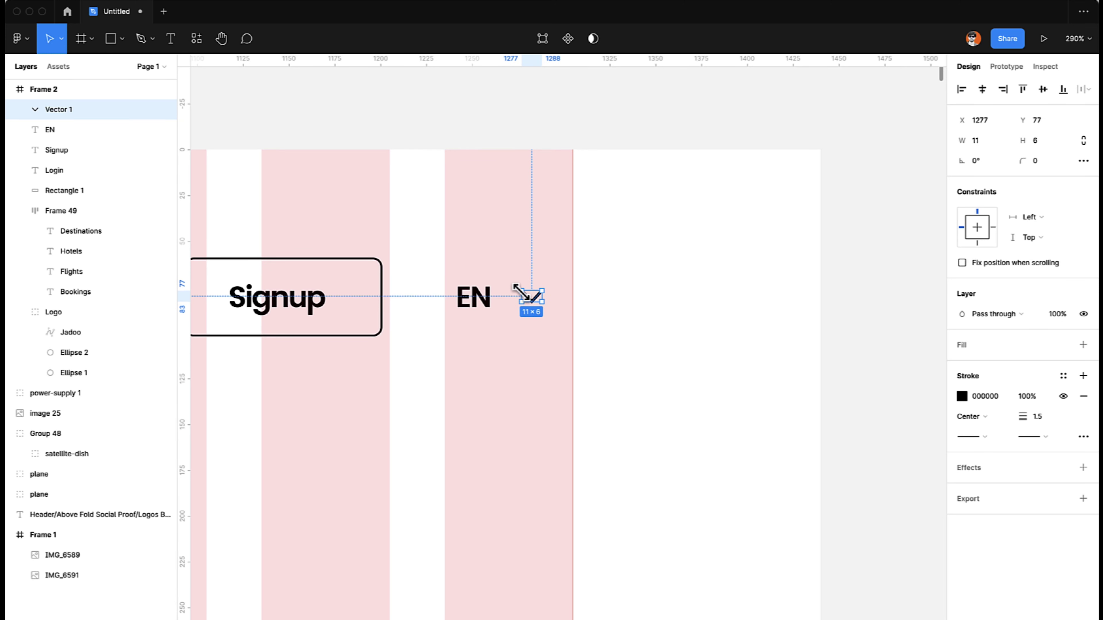
click(617, 318)
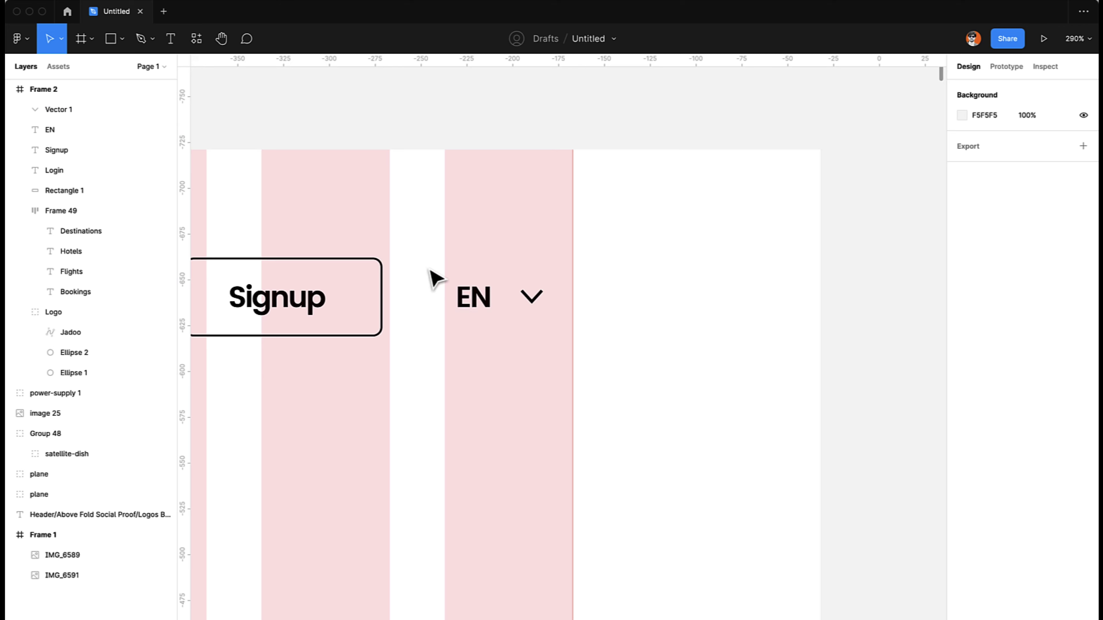
- Group EN and the chevron together as Group 49
drag(428, 267, 595, 309)
key(super+g)
scroll(623, 337, left, 3)
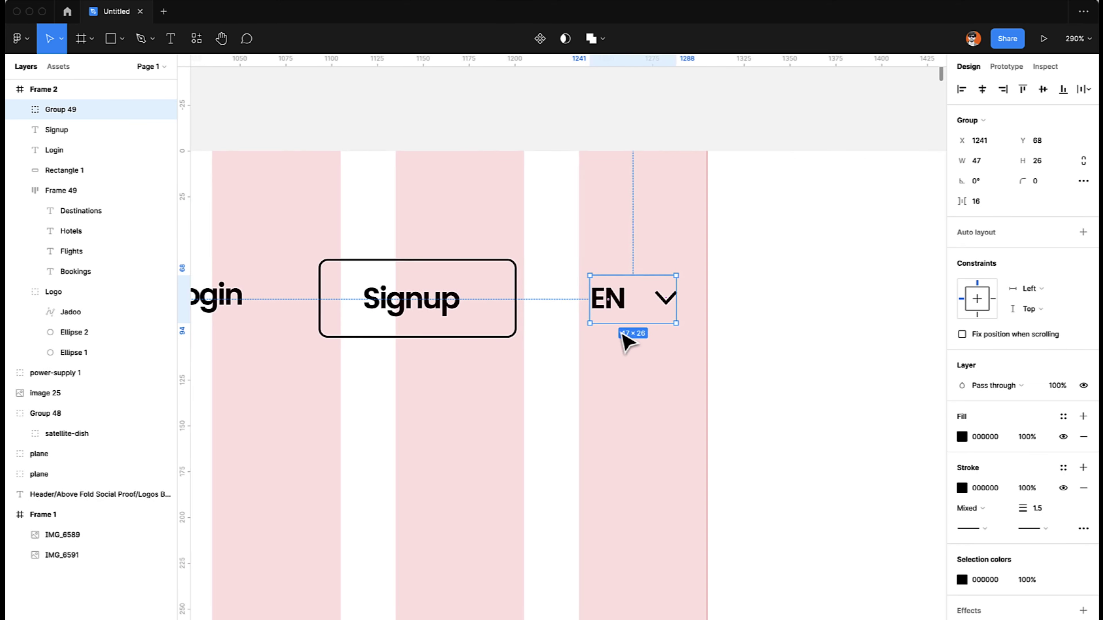
scroll(622, 336, down, 3)
scroll(417, 313, down, 3)
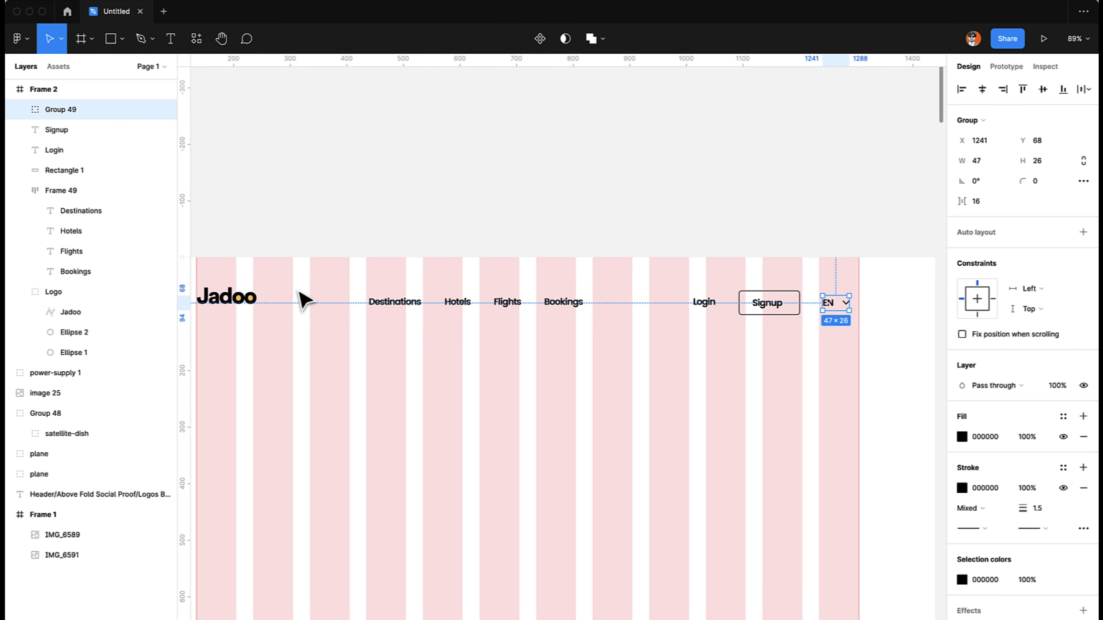
click(343, 292)
- Align the menu links, Login, Signup and EN on their vertical centres
drag(343, 291, 871, 332)
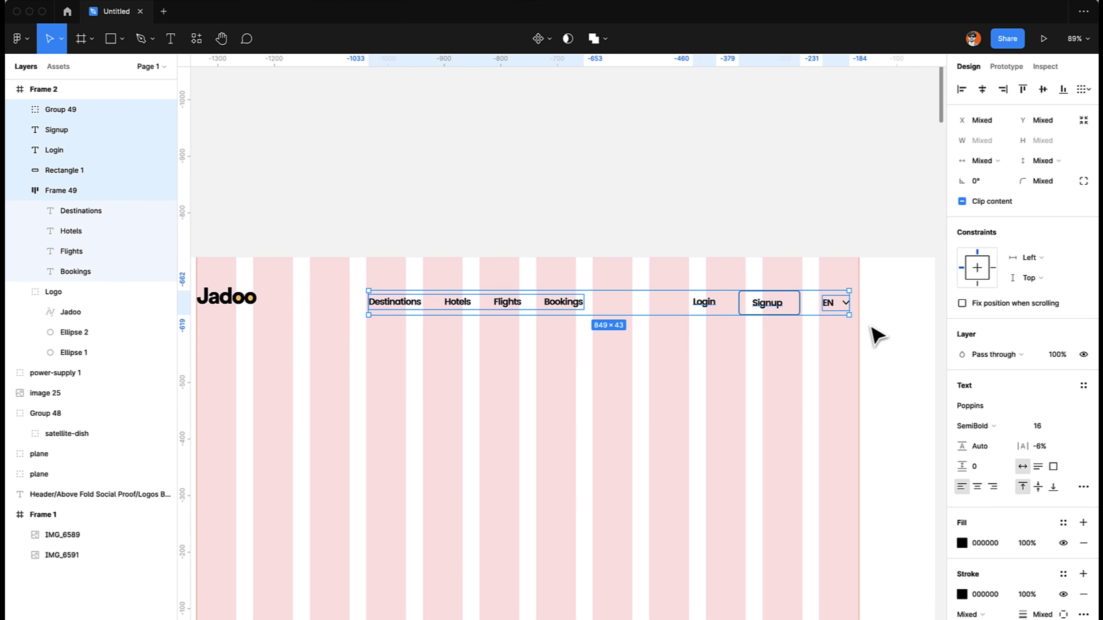
click(1042, 90)
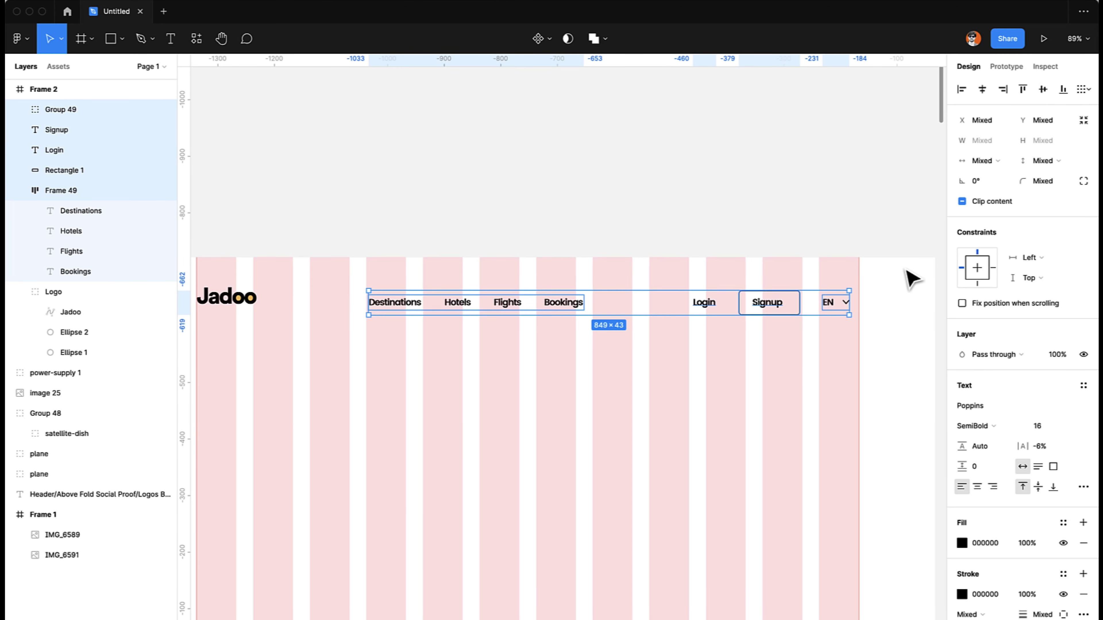
click(908, 319)
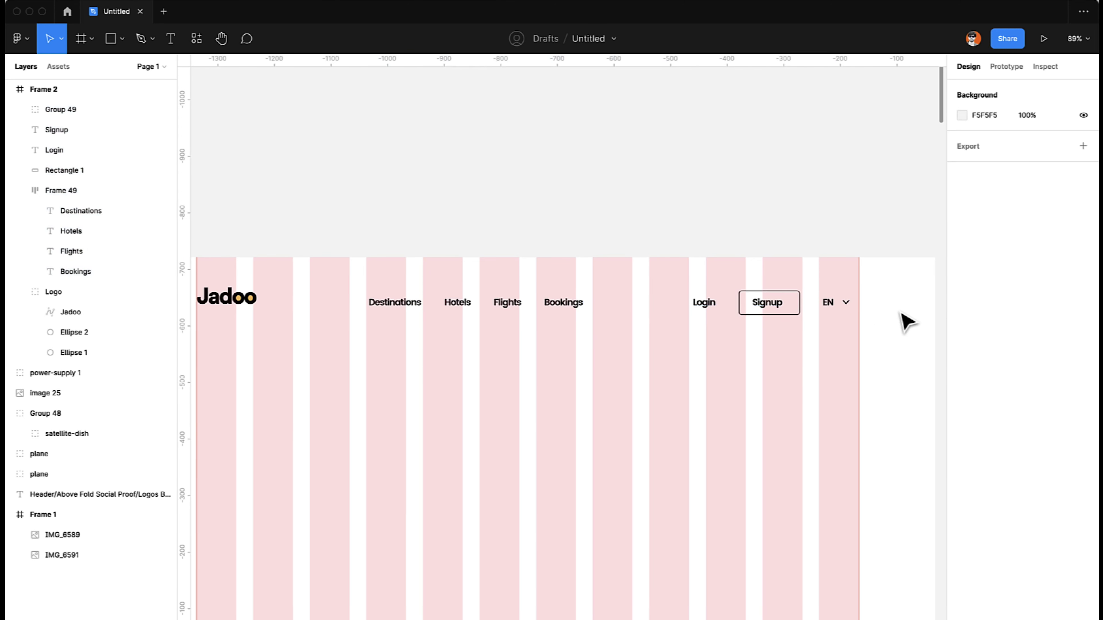
click(780, 311)
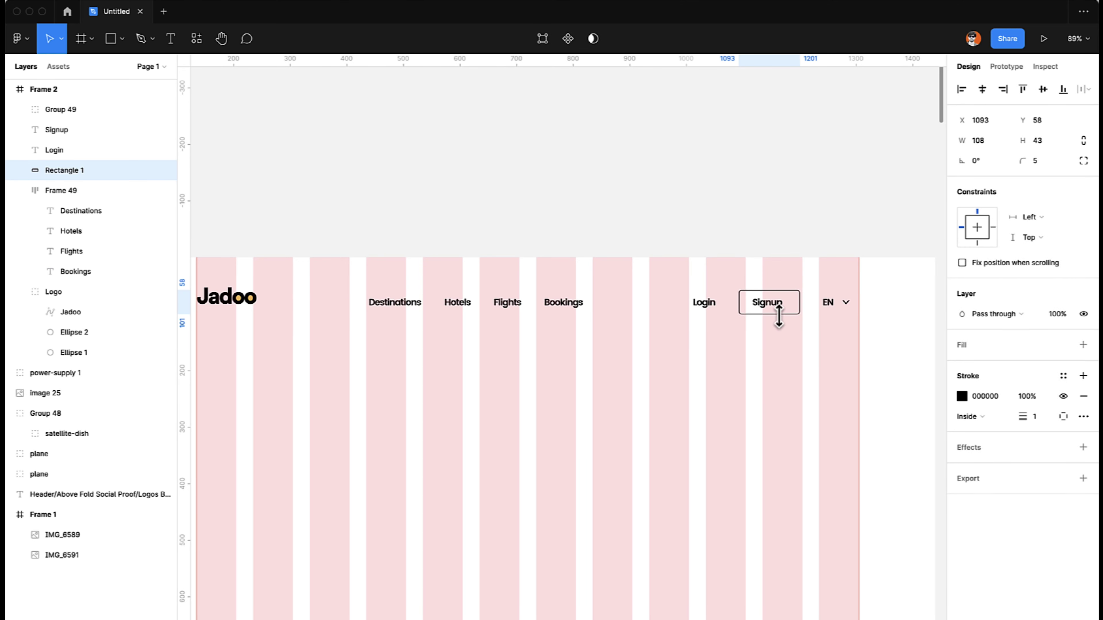
click(689, 353)
scroll(689, 352, down, 3)
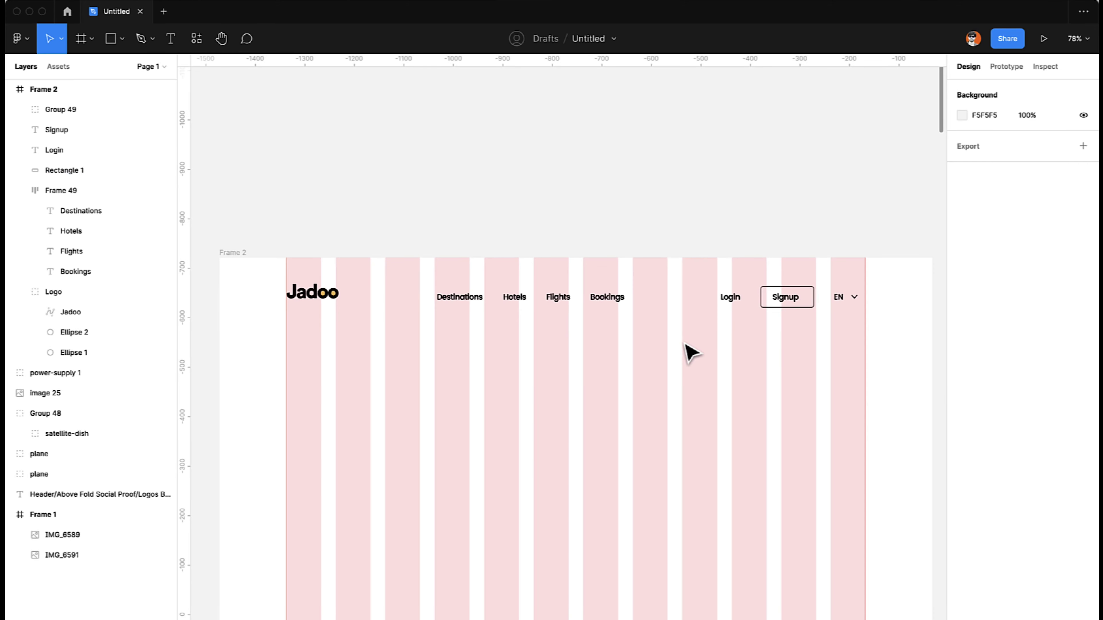
- Vertically centre the Jadoo logo with all header items and group everything as Group 50
click(322, 304)
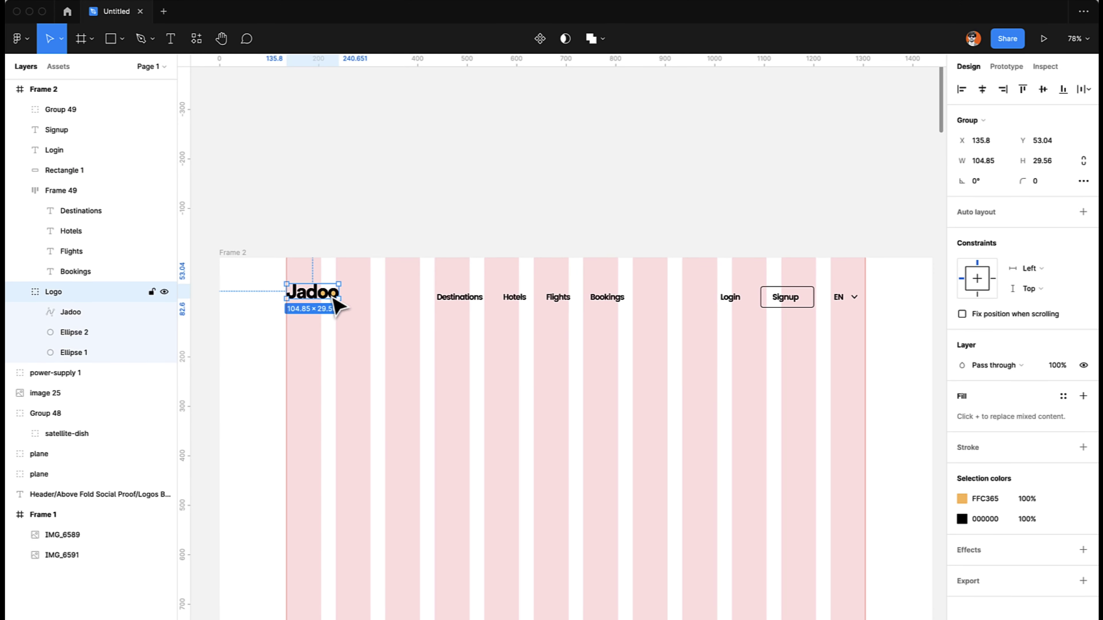
drag(264, 299, 891, 320)
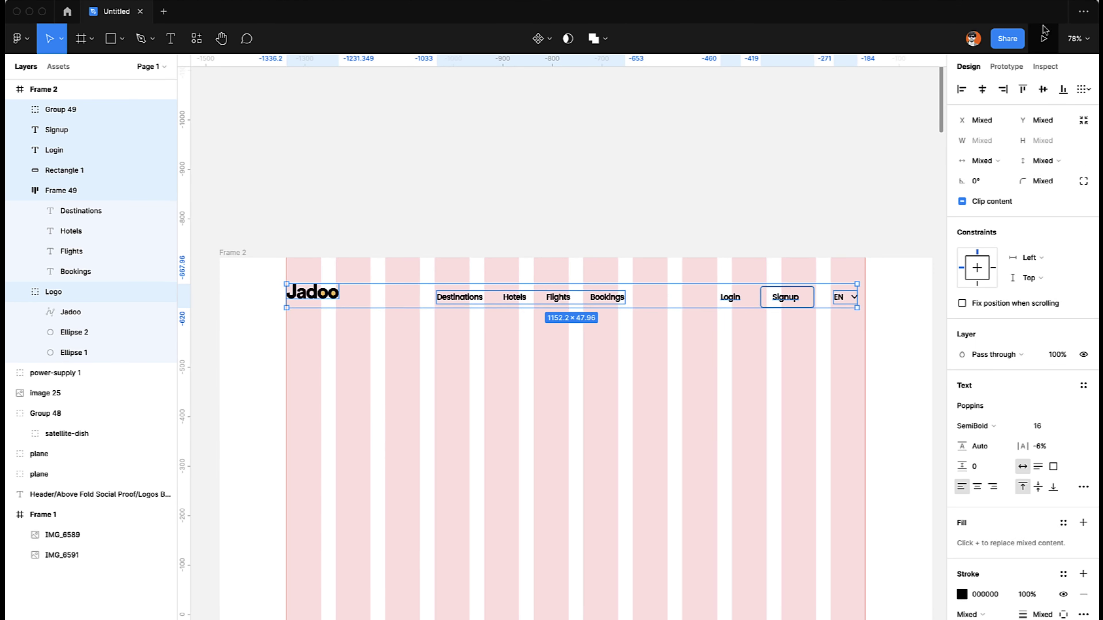
click(1043, 90)
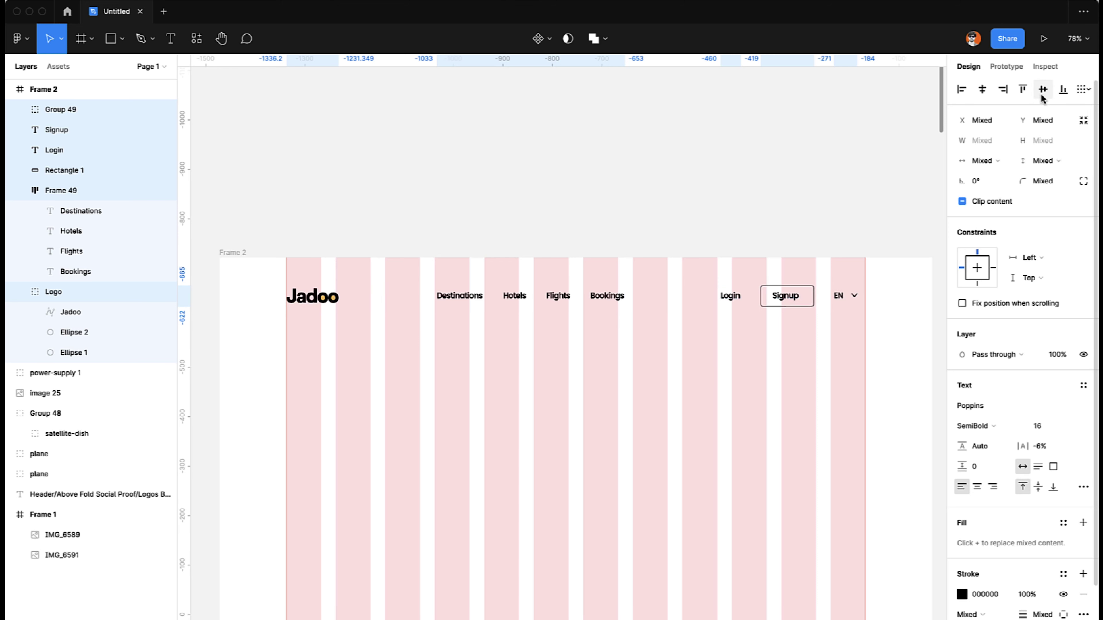
click(598, 248)
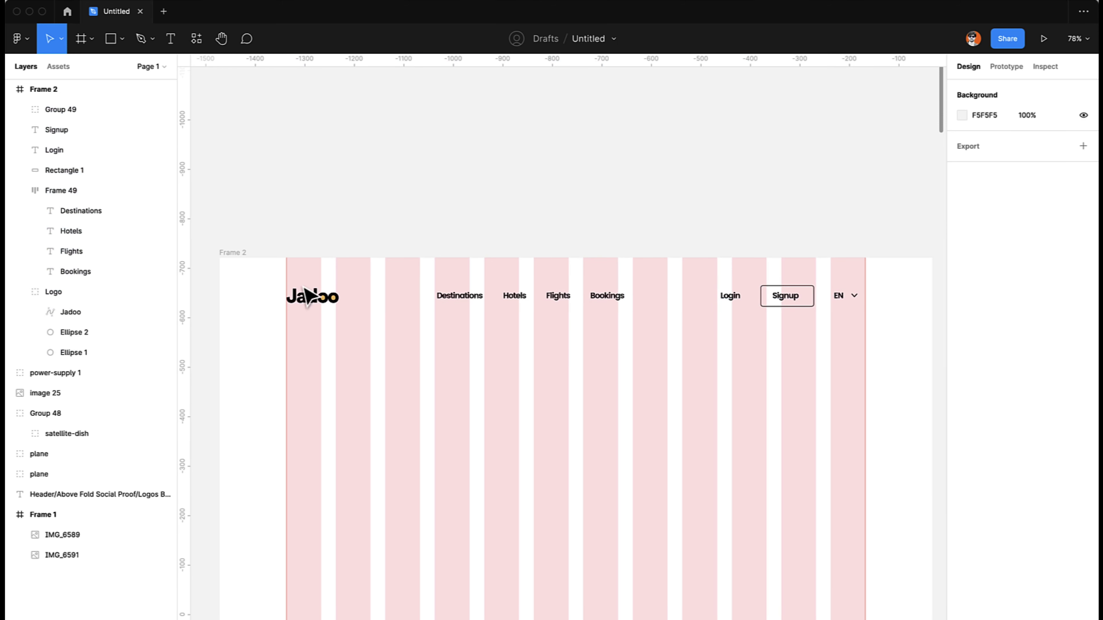
drag(259, 282, 893, 340)
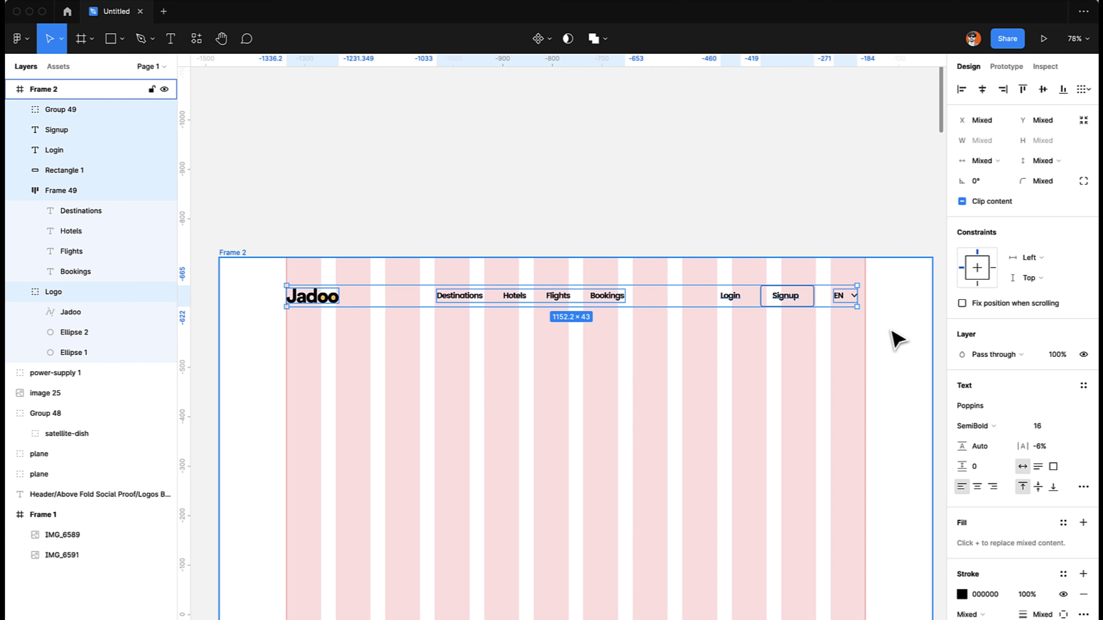
key(super+g)
- Rename the new header group to 'Navigation'
key(super+r)
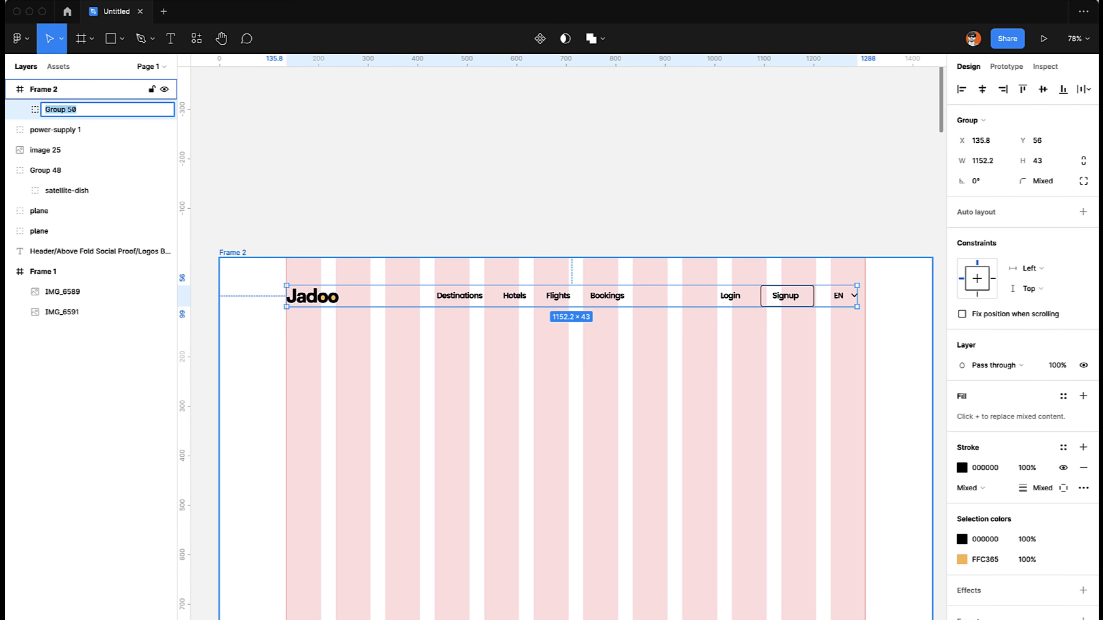
text(Navigation)
key(Return)
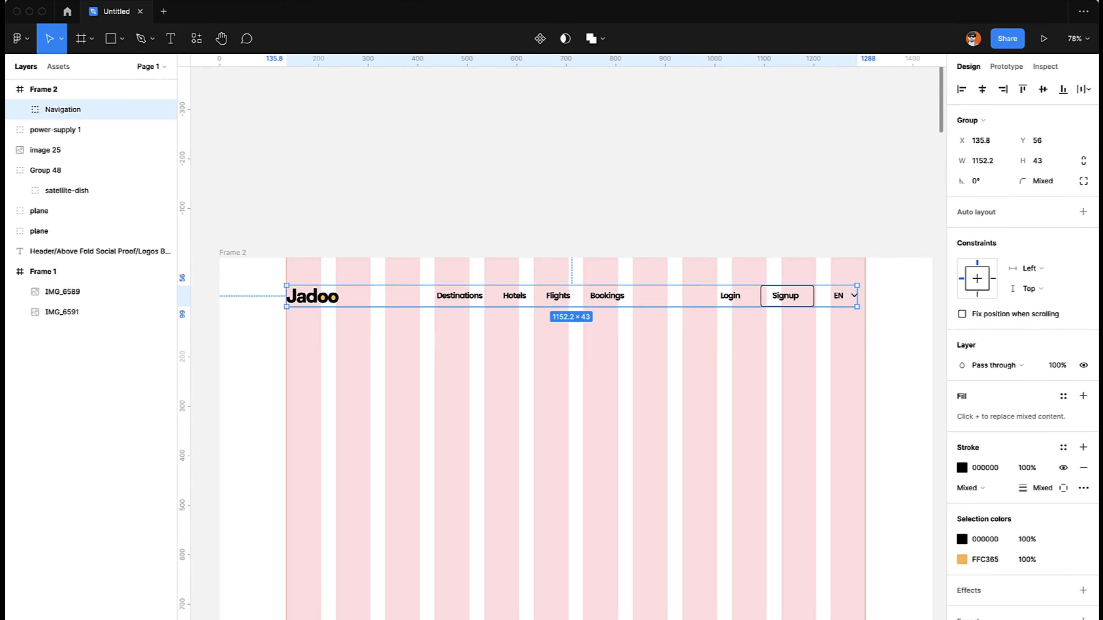
click(572, 252)
- Move the Navigation group up to Y 26
scroll(573, 253, down, 1)
scroll(577, 256, down, 3)
scroll(578, 256, left, 3)
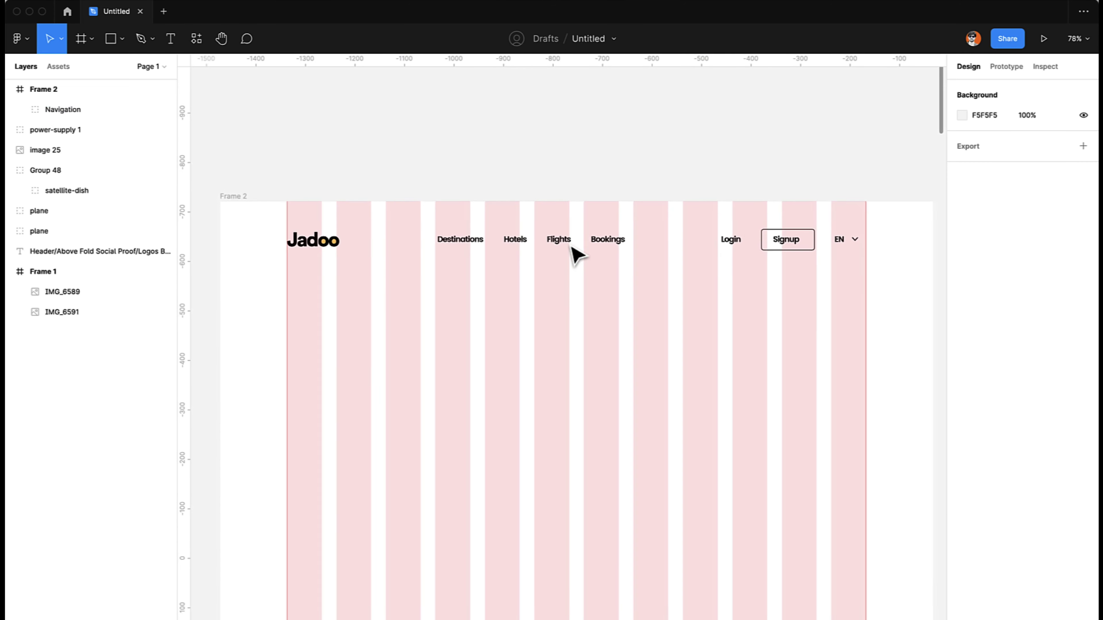
scroll(575, 256, right, 2)
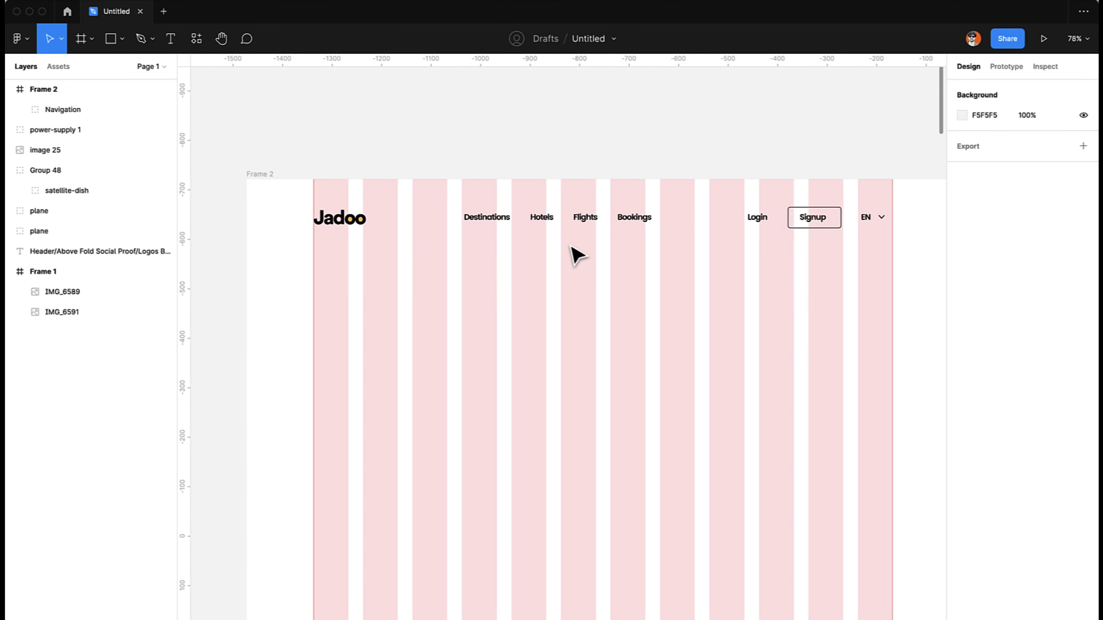
click(323, 222)
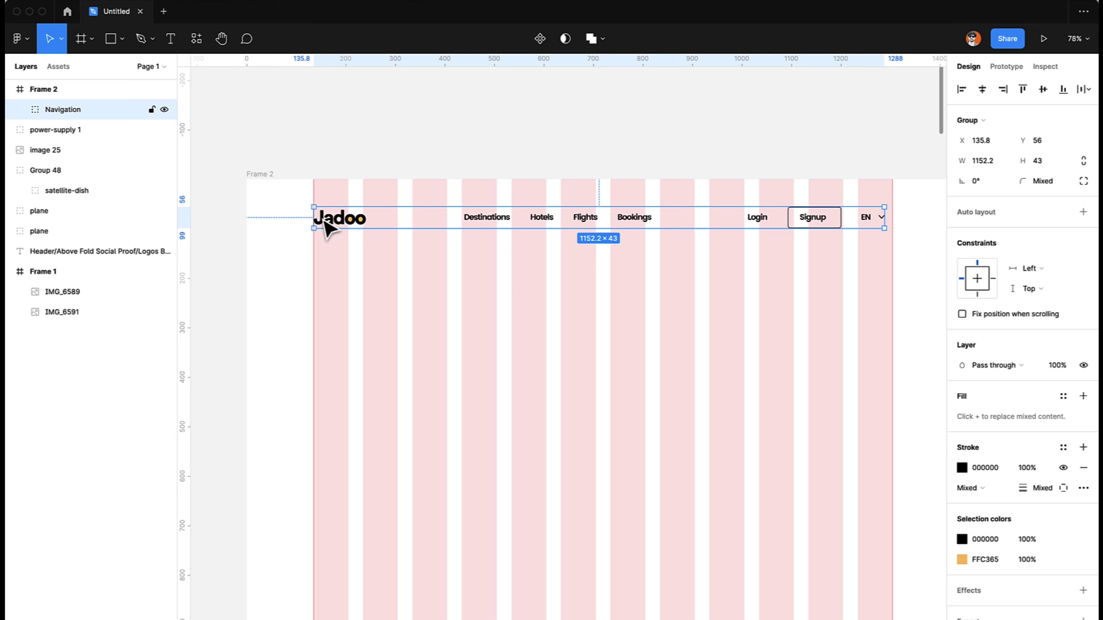
key(shift+Up)
key(shift+Up)
key(shift+Up)
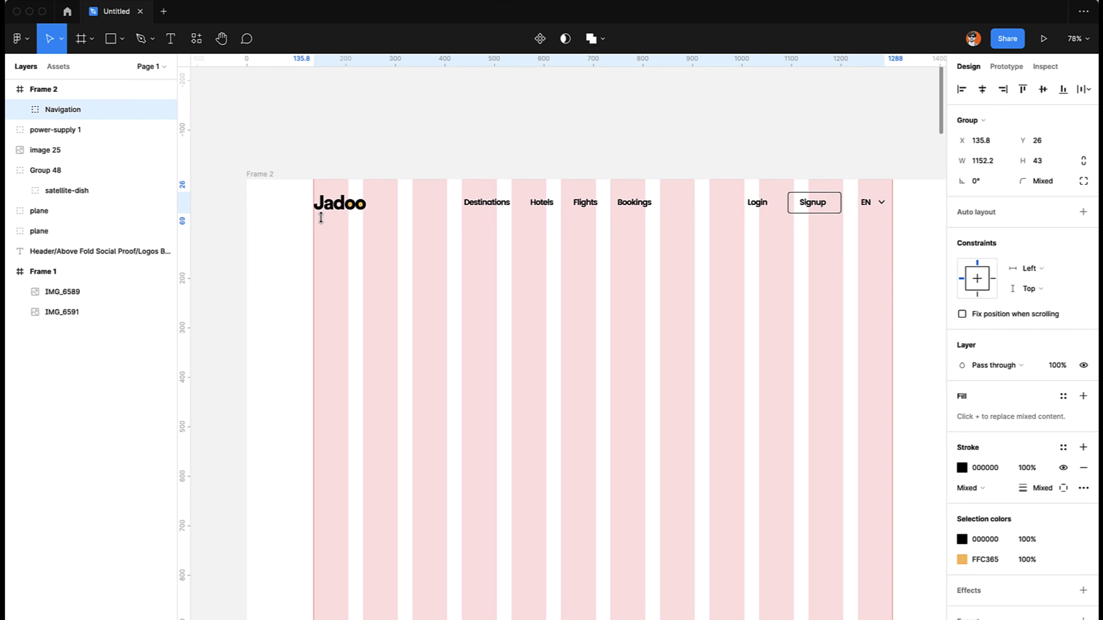
- Nudge Login, Signup and the EN group slightly to the right
click(878, 237)
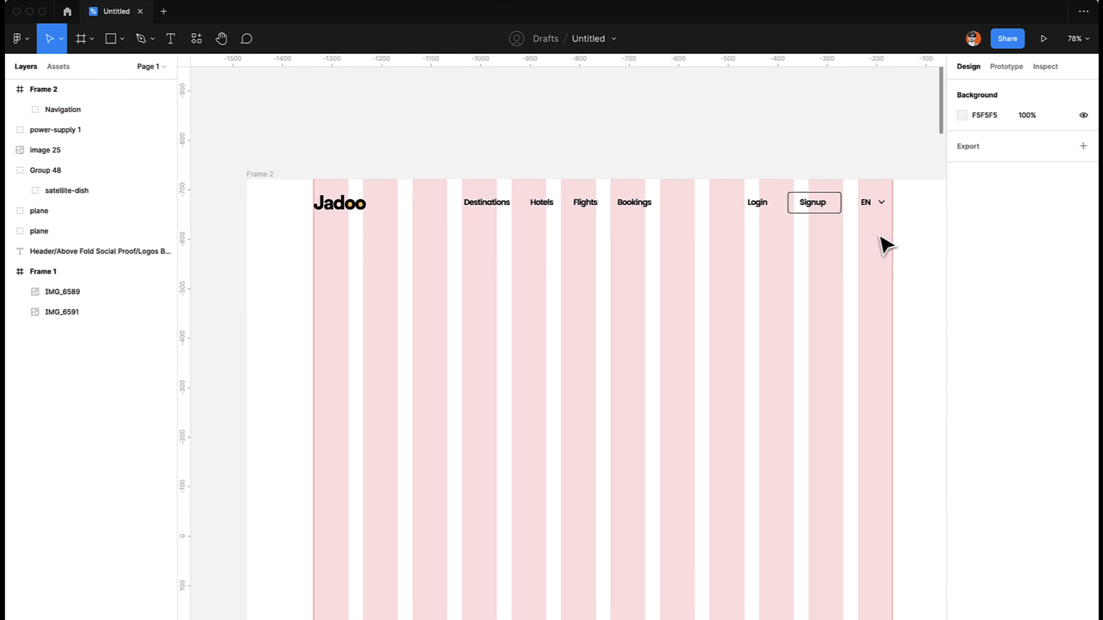
drag(734, 189, 893, 236)
key(Right)
key(Right)
key(Right)
key(Right)
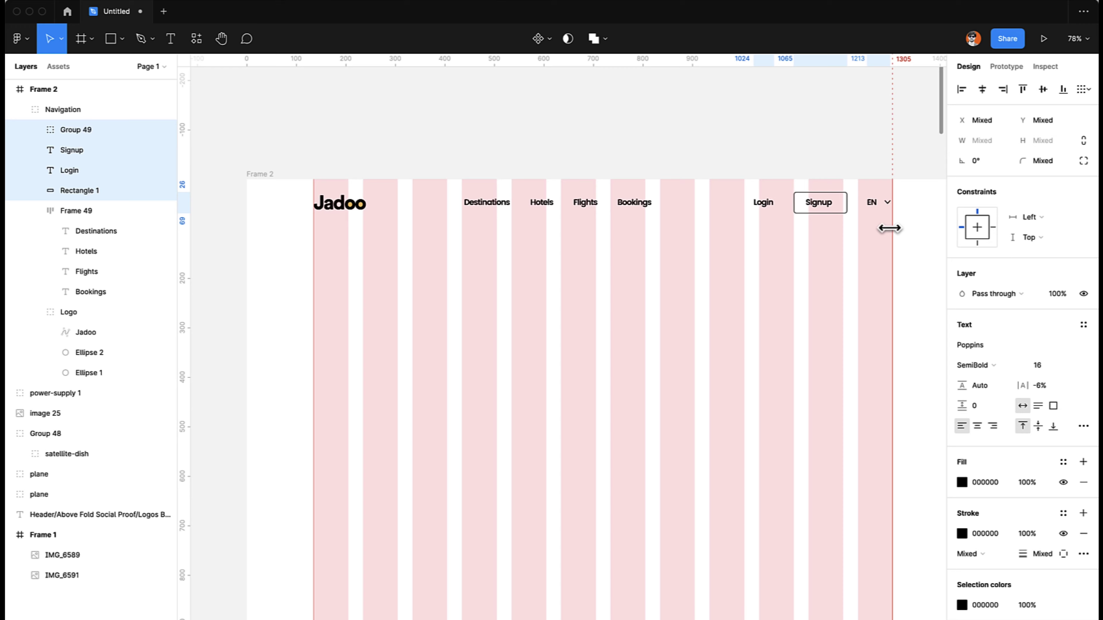